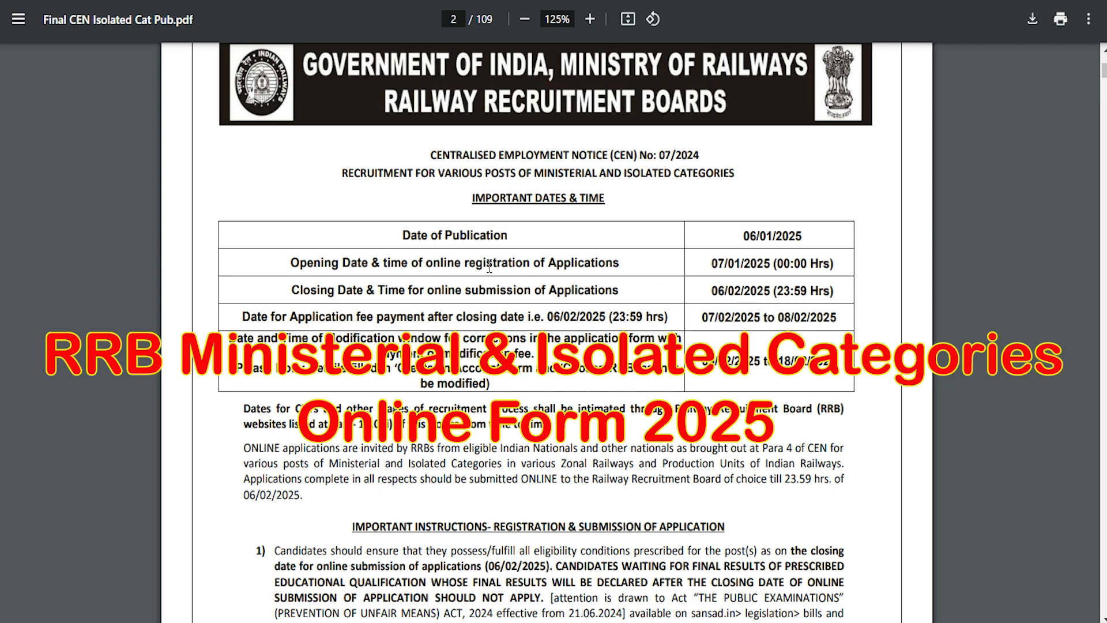
Skim the opening pages of the CEN 07/2024 notification, covering the important dates, application instructions and general instructions.
{"action": "scroll", "coordinate": [495, 280], "scroll_direction": "up", "scroll_amount": 2}
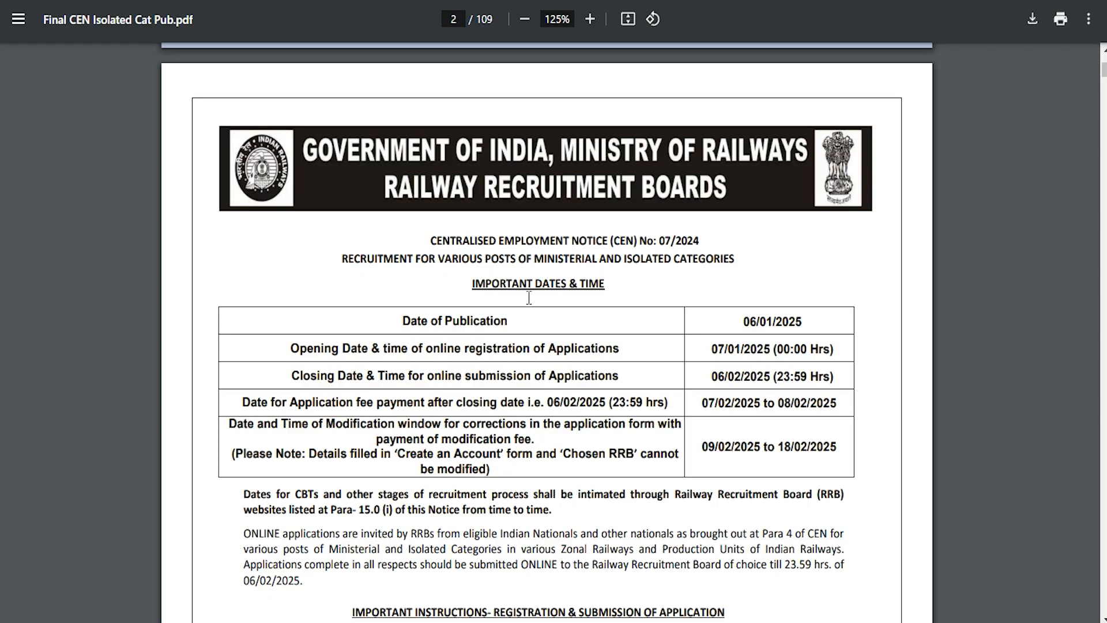
{"action": "scroll", "coordinate": [519, 306], "scroll_direction": "down", "scroll_amount": 12}
{"action": "scroll", "coordinate": [529, 325], "scroll_direction": "down", "scroll_amount": 15}
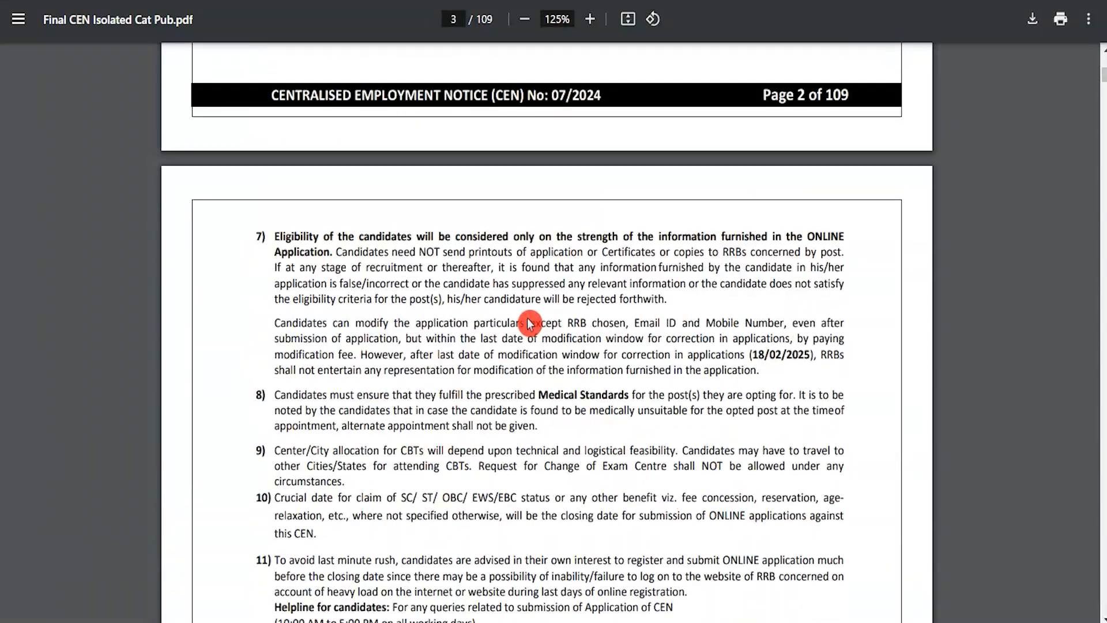
{"action": "scroll", "coordinate": [529, 325], "scroll_direction": "down", "scroll_amount": 15}
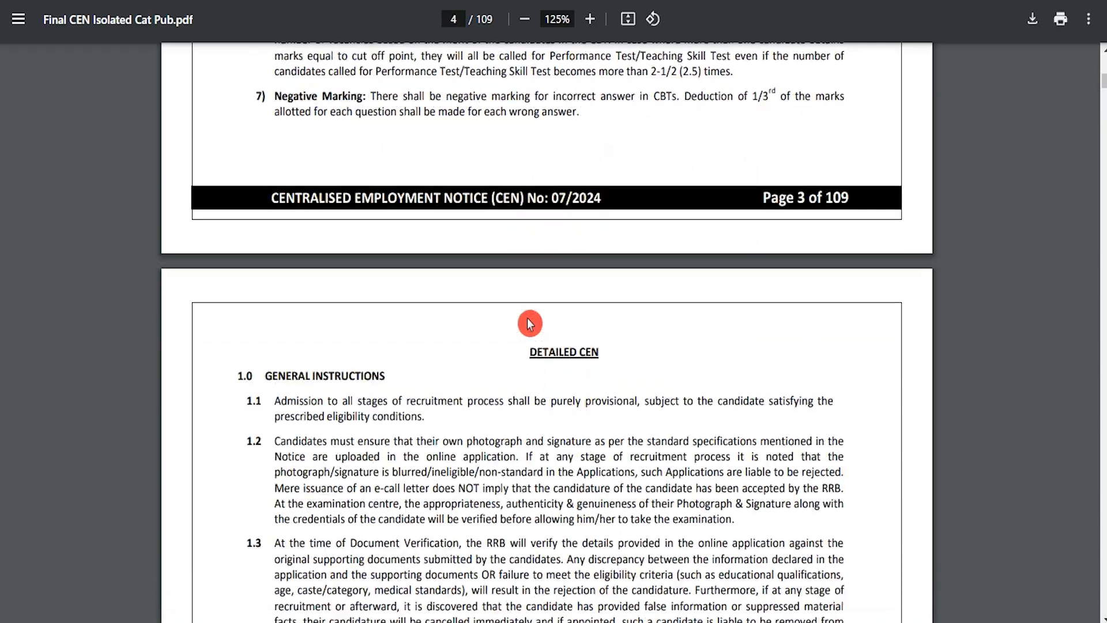
{"action": "scroll", "coordinate": [529, 324], "scroll_direction": "down", "scroll_amount": 15}
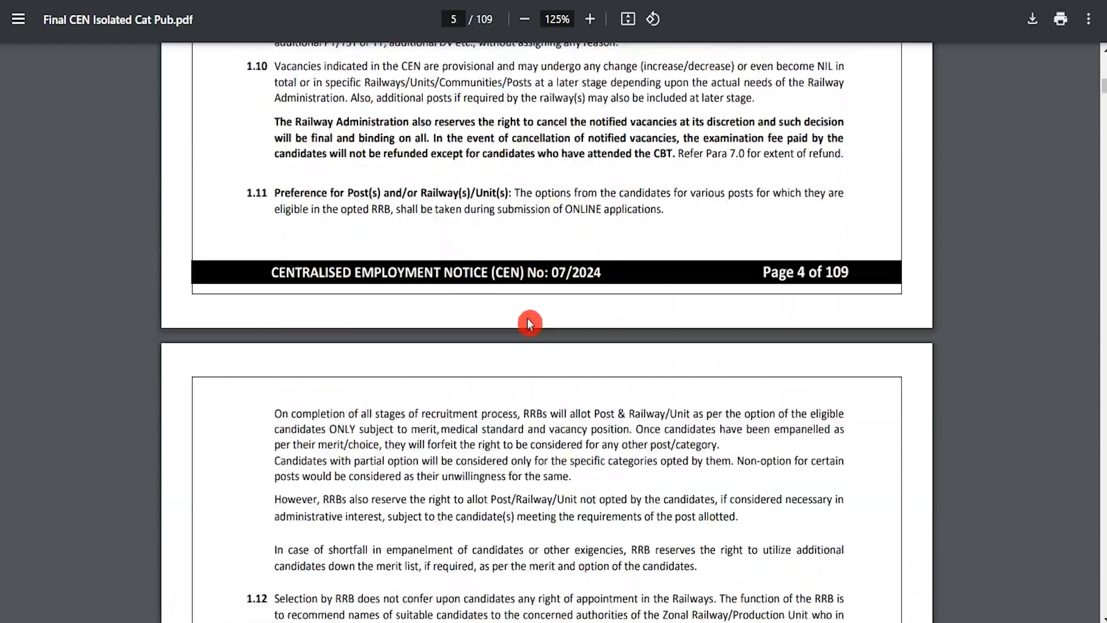
{"action": "scroll", "coordinate": [530, 325], "scroll_direction": "down", "scroll_amount": 10}
{"action": "scroll", "coordinate": [529, 325], "scroll_direction": "up", "scroll_amount": 20}
{"action": "scroll", "coordinate": [529, 325], "scroll_direction": "up", "scroll_amount": 20}
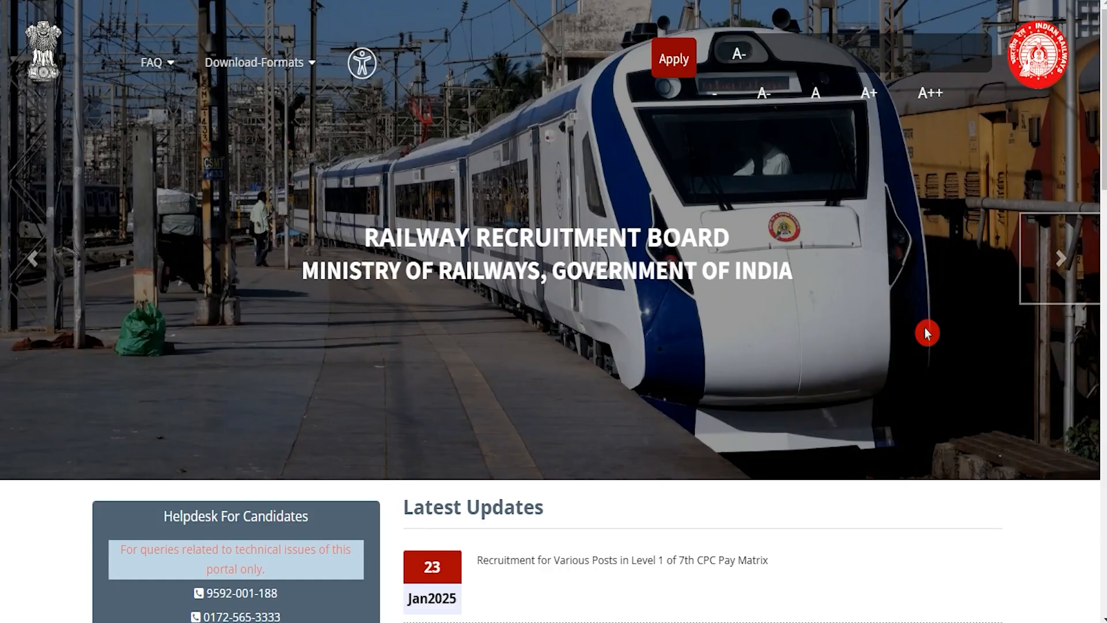
{"action": "left_click", "coordinate": [1062, 268]}
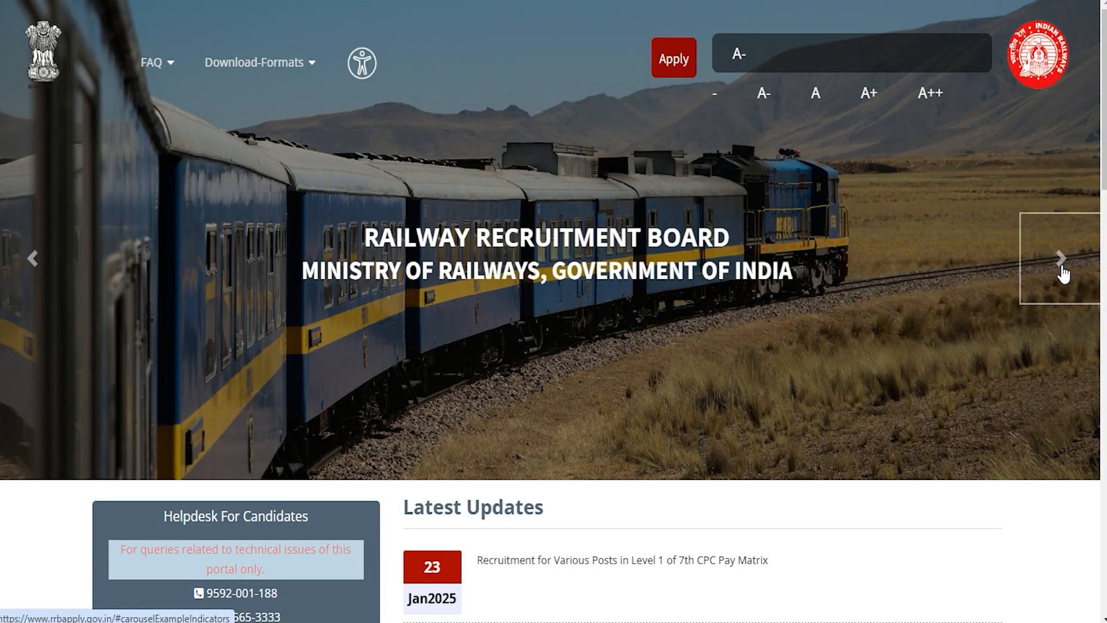
{"action": "left_click", "coordinate": [1064, 274]}
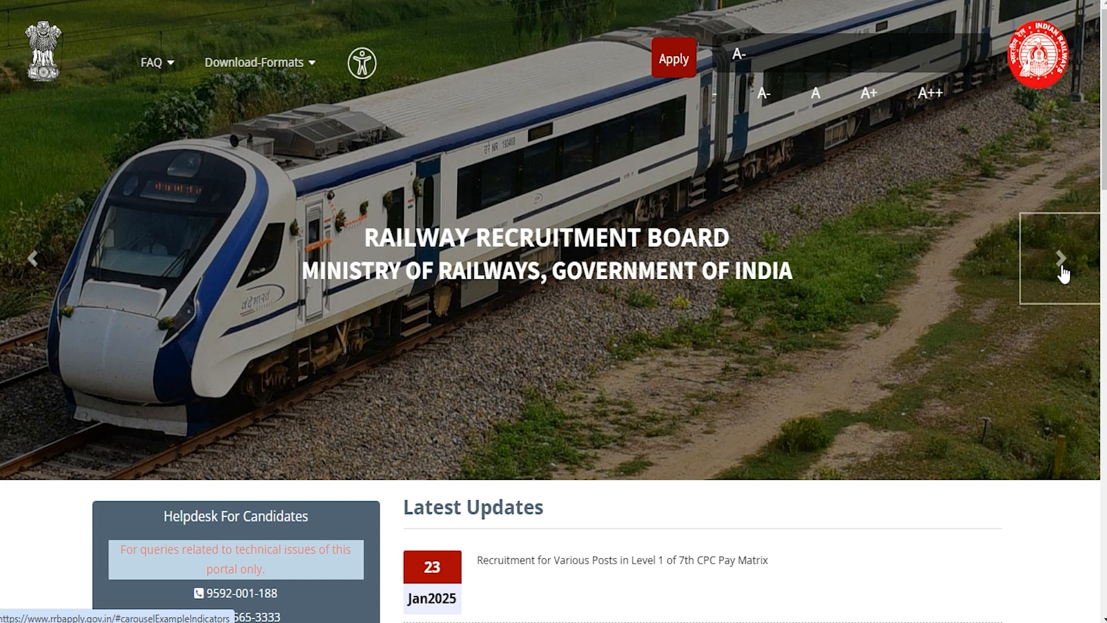
{"action": "left_click", "coordinate": [1064, 274]}
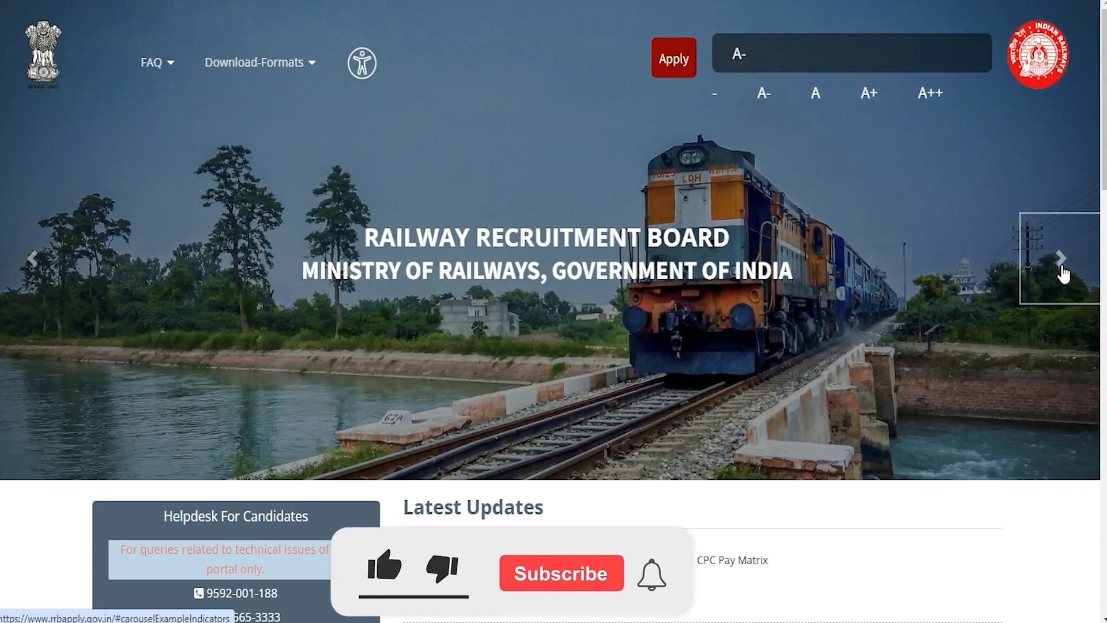
{"action": "left_click", "coordinate": [1064, 274]}
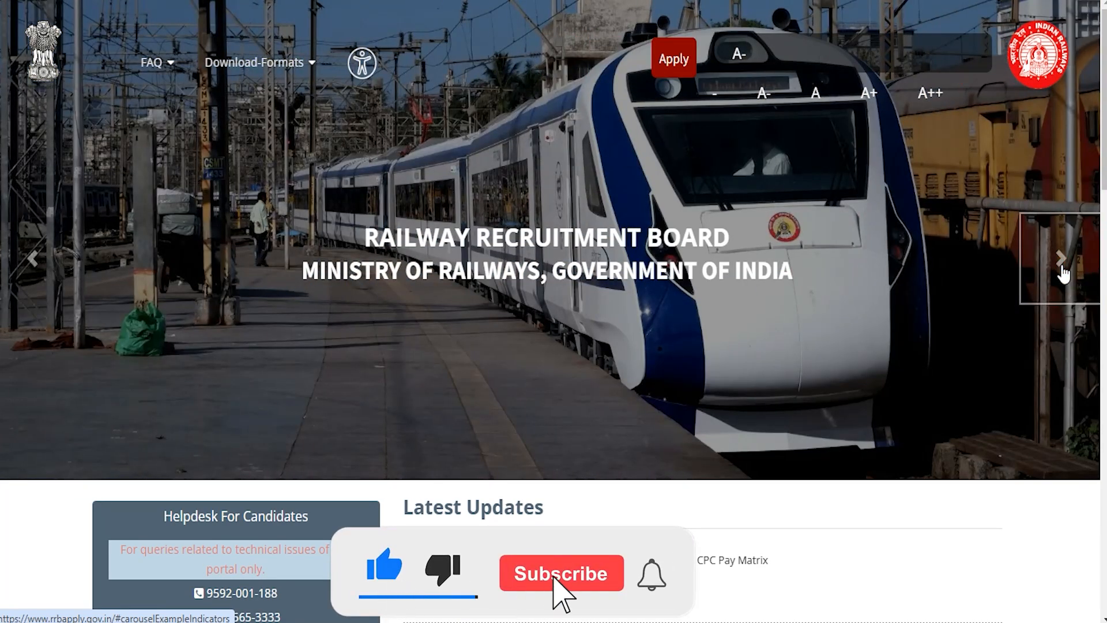
{"action": "left_click", "coordinate": [1064, 274]}
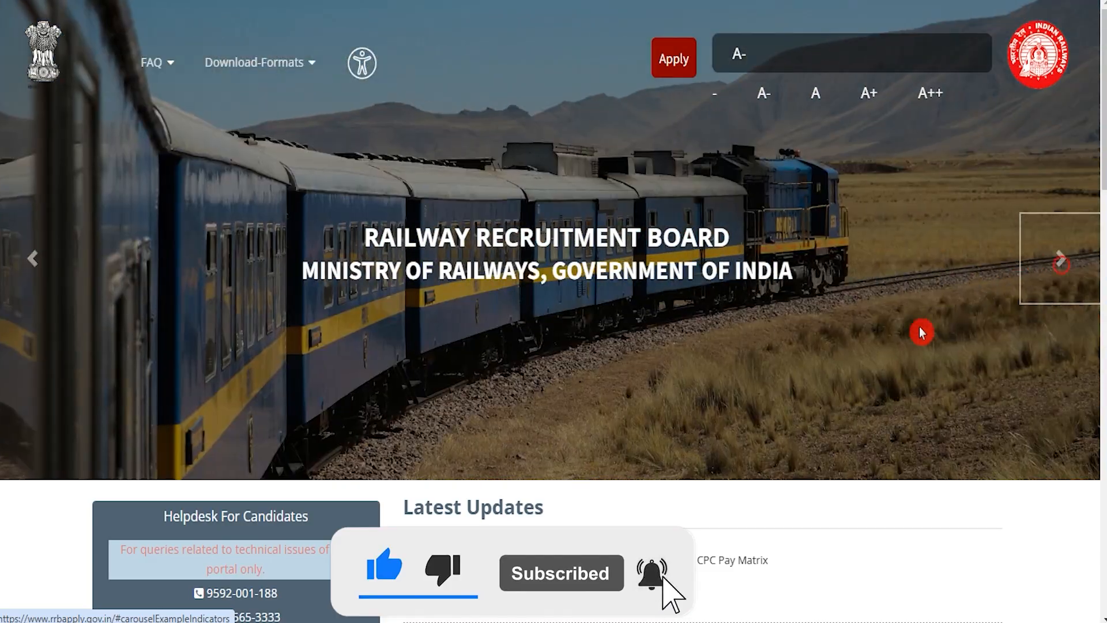
{"action": "scroll", "coordinate": [911, 337], "scroll_direction": "down", "scroll_amount": 4}
{"action": "scroll", "coordinate": [904, 341], "scroll_direction": "up", "scroll_amount": 4}
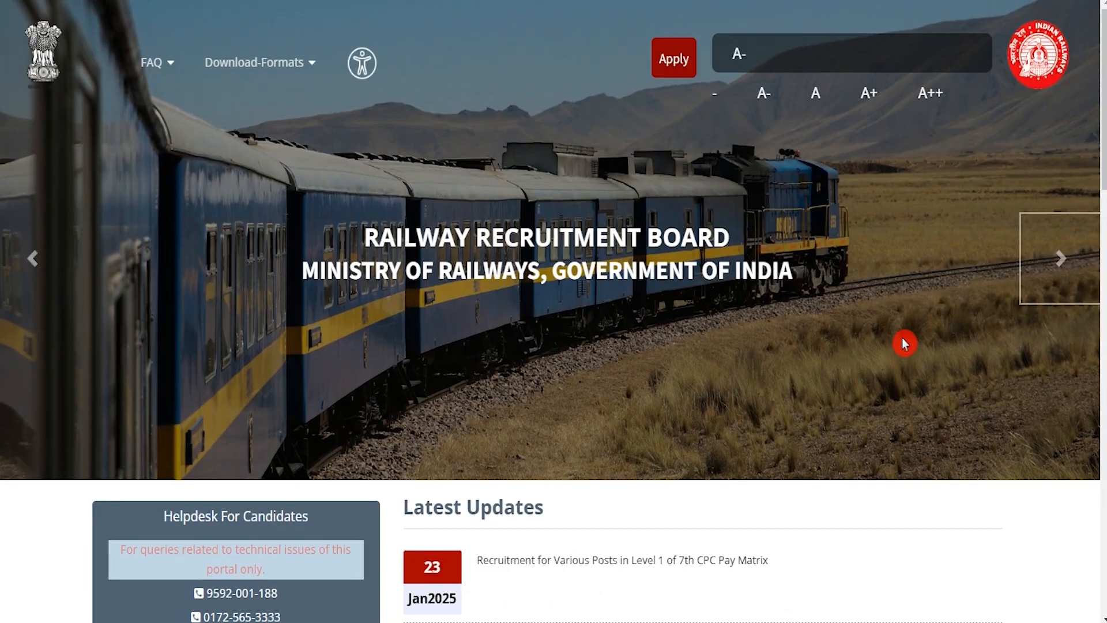
{"action": "left_click", "coordinate": [1057, 265]}
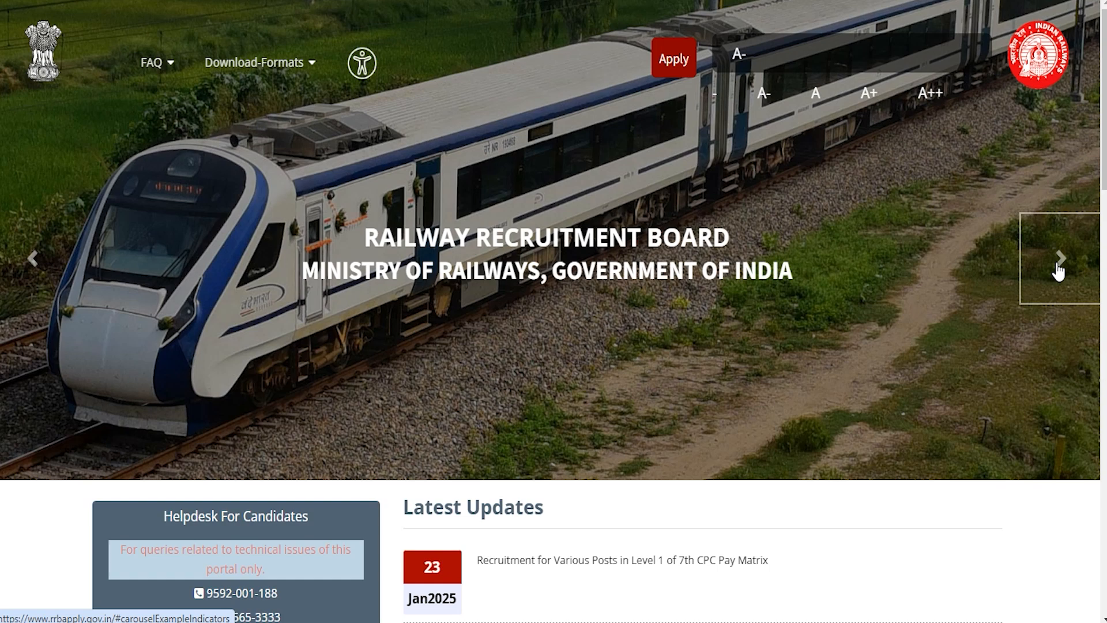
{"action": "left_click", "coordinate": [1059, 268]}
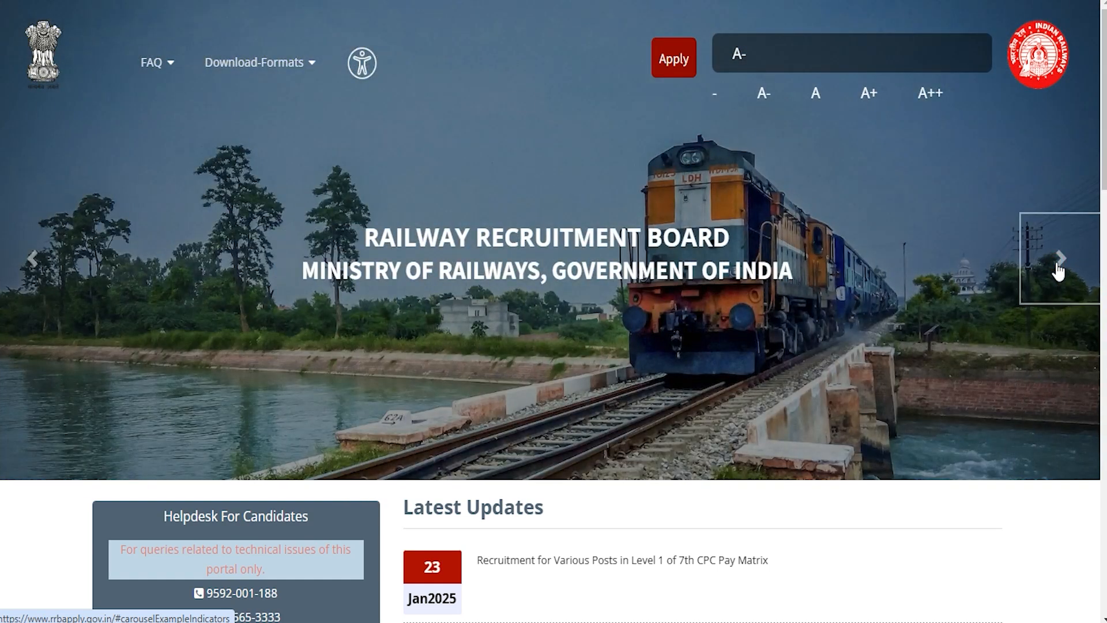
{"action": "left_click", "coordinate": [1059, 271]}
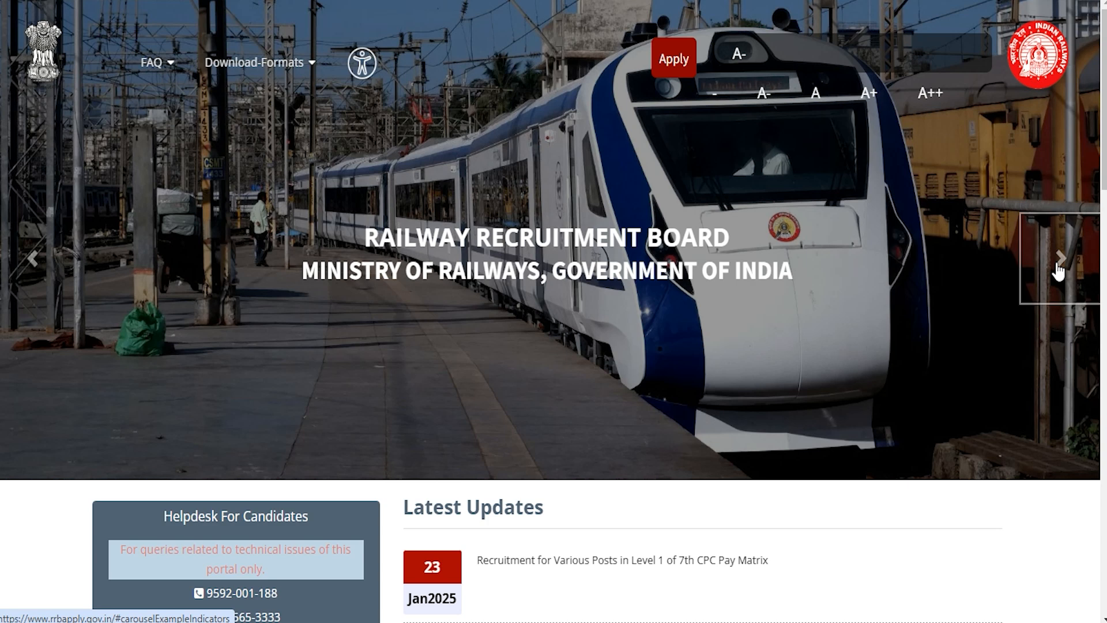
{"action": "left_click", "coordinate": [1059, 271]}
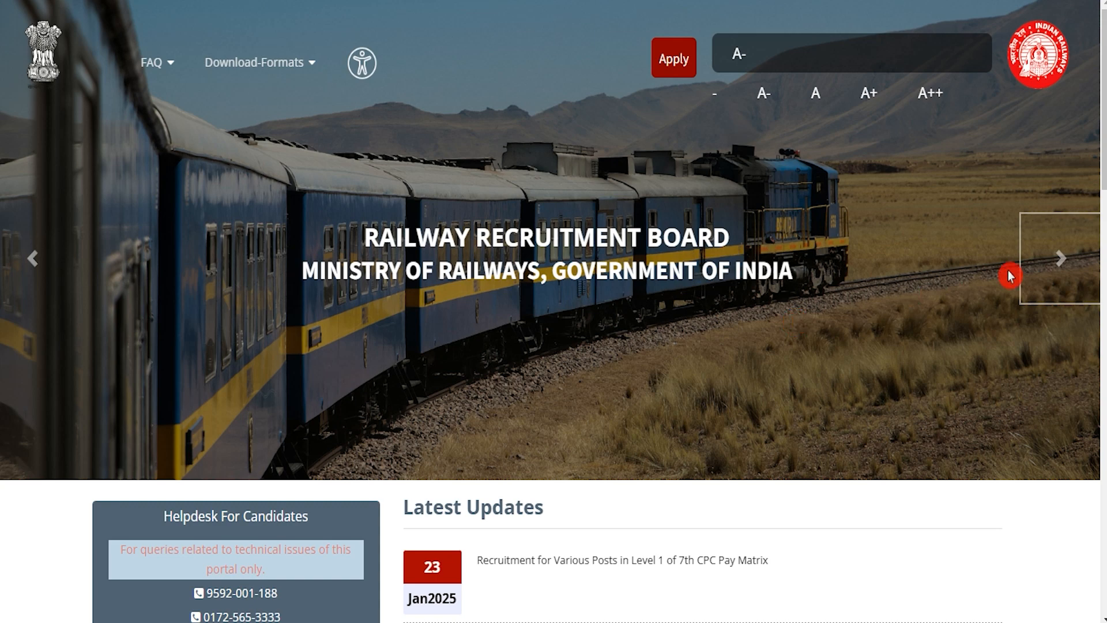
{"action": "left_click", "coordinate": [1056, 262]}
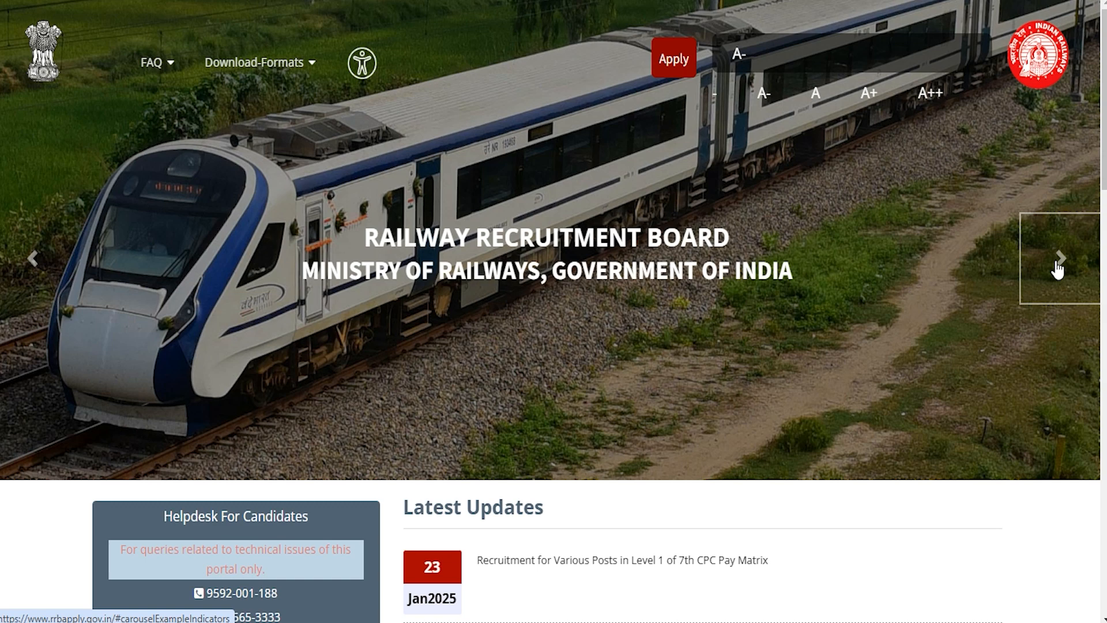
{"action": "left_click", "coordinate": [1057, 270]}
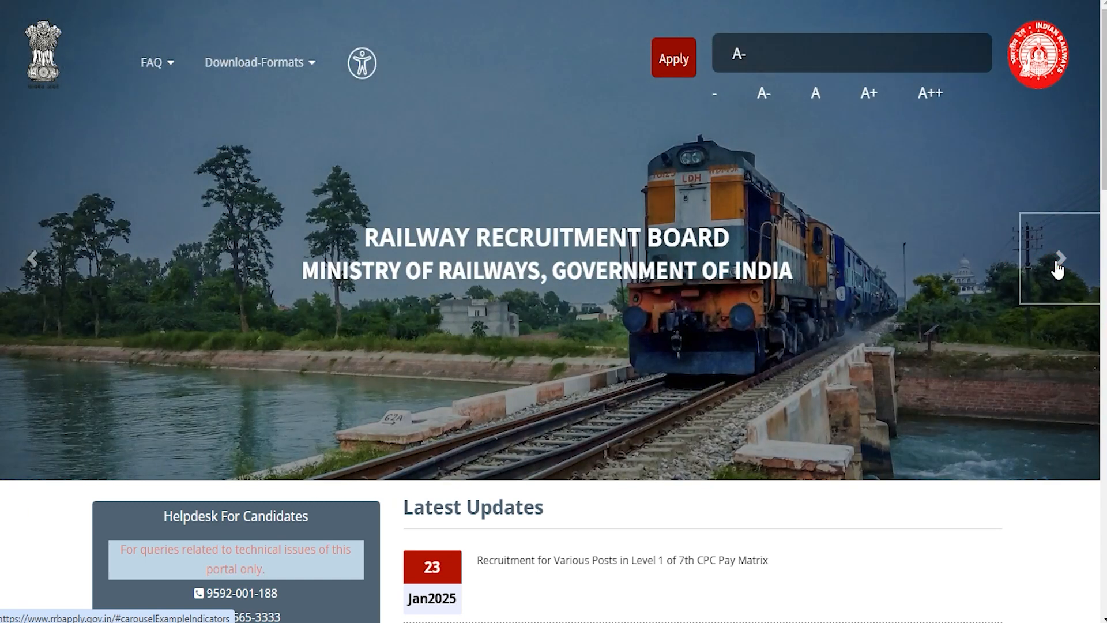
{"action": "left_click", "coordinate": [1057, 269]}
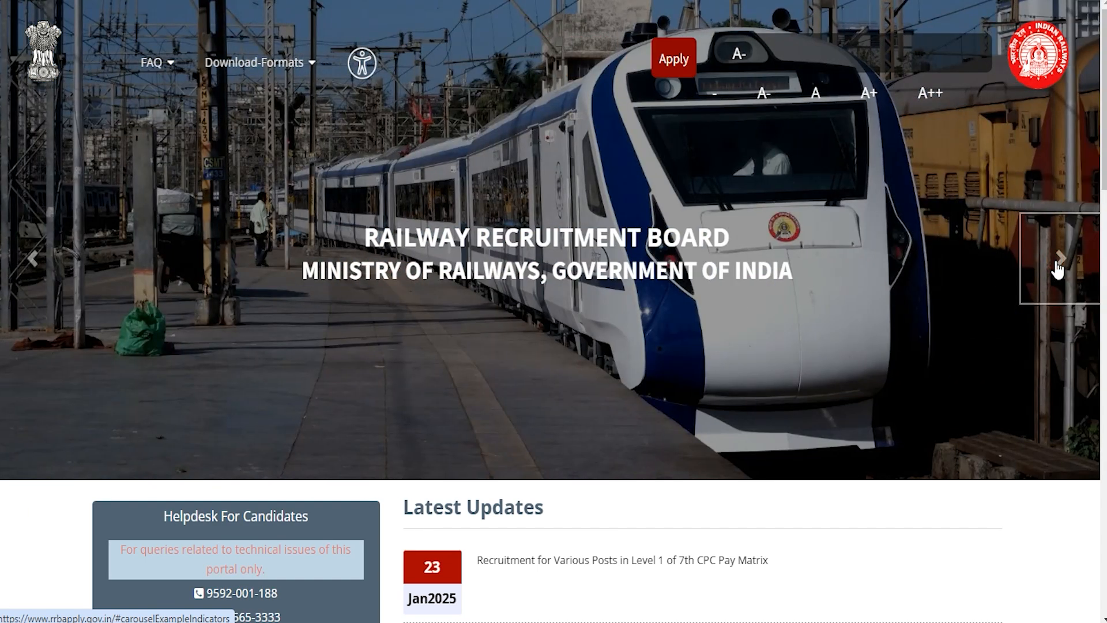
{"action": "left_click", "coordinate": [1057, 269]}
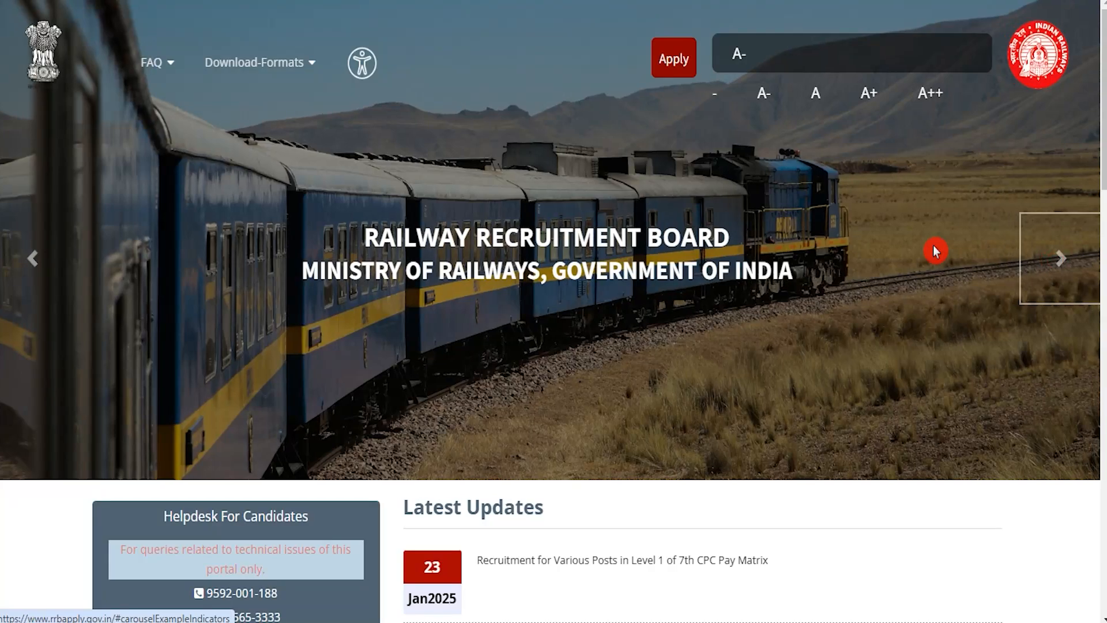
{"action": "left_click", "coordinate": [1061, 267]}
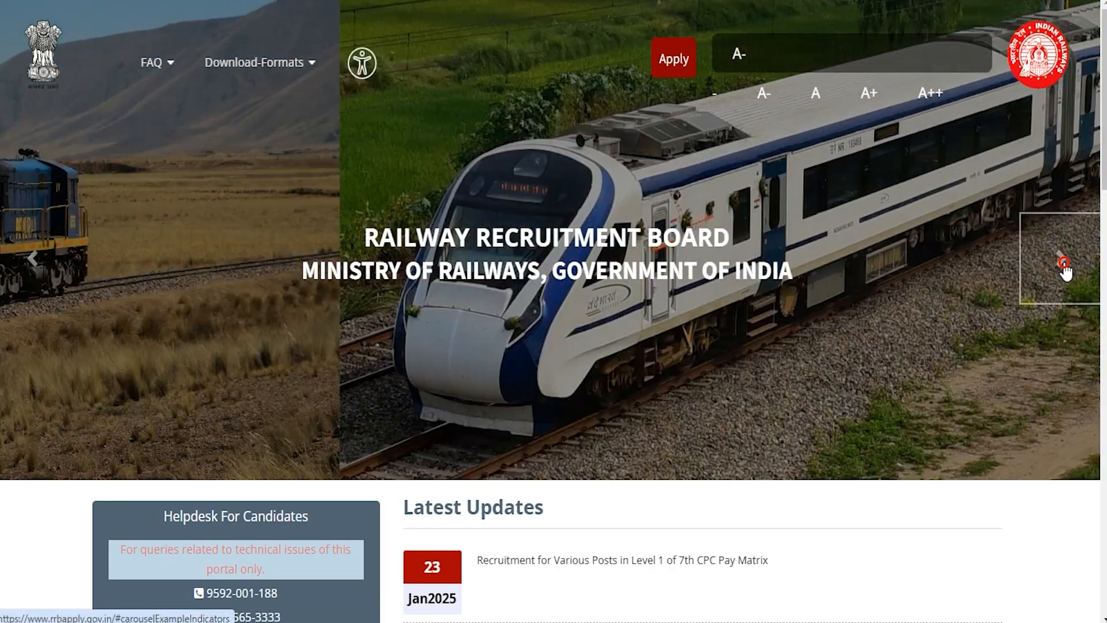
{"action": "scroll", "coordinate": [825, 359], "scroll_direction": "down", "scroll_amount": 1}
{"action": "scroll", "coordinate": [822, 354], "scroll_direction": "down", "scroll_amount": 5}
{"action": "scroll", "coordinate": [822, 354], "scroll_direction": "up", "scroll_amount": 6}
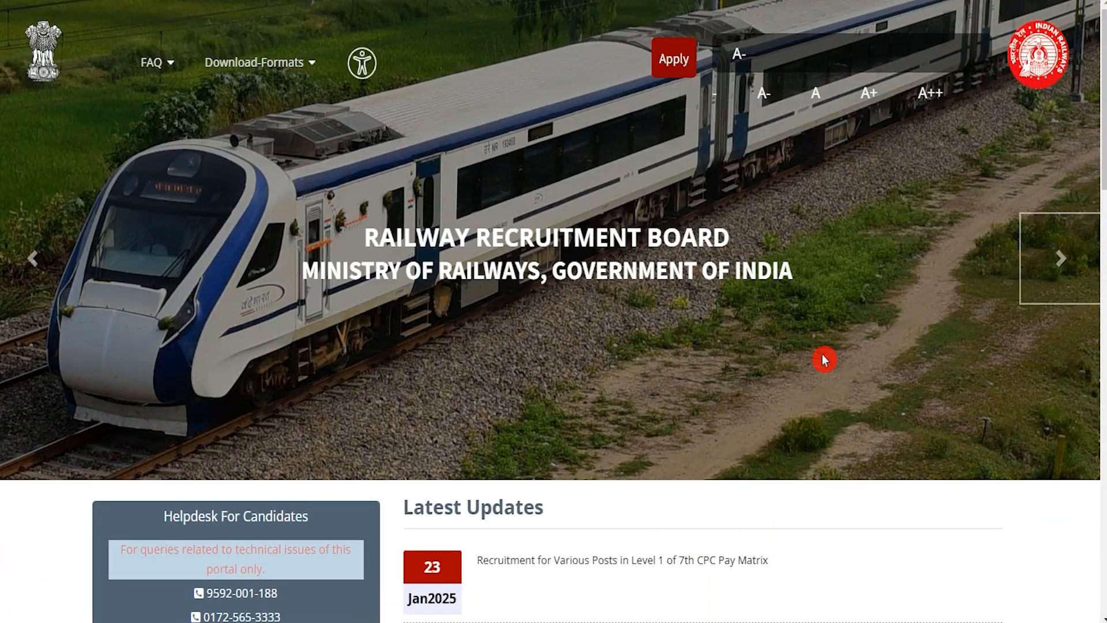
{"action": "left_click", "coordinate": [1060, 263]}
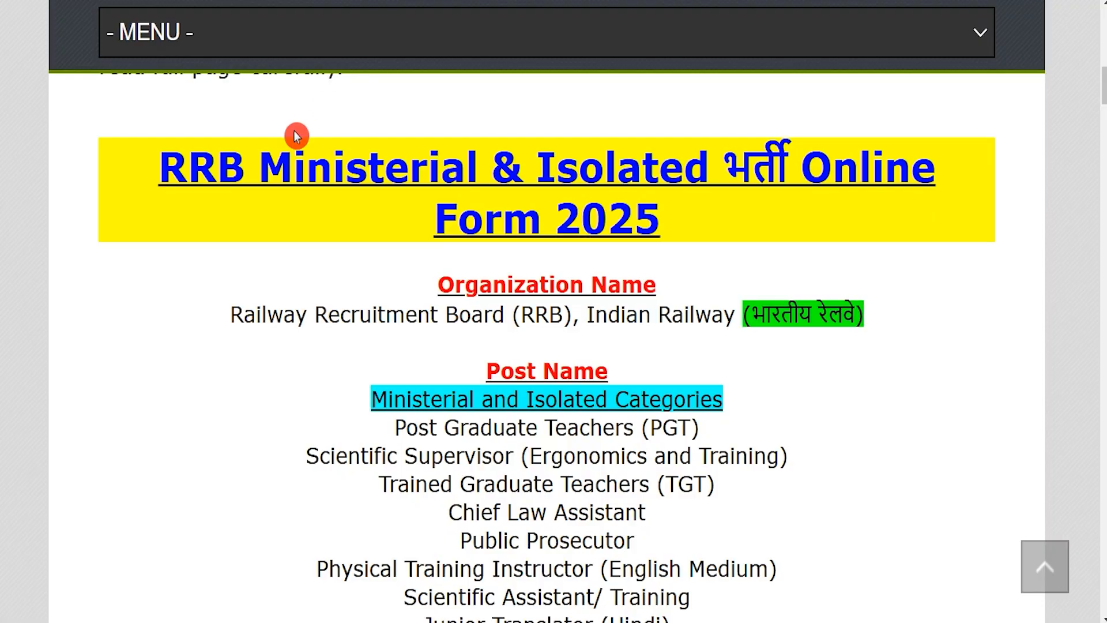
Highlight the recruitment title, the organization name and the Ministerial and Isolated Categories post heading on the job summary page.
{"action": "left_click_drag", "start_coordinate": [189, 157], "coordinate": [626, 218]}
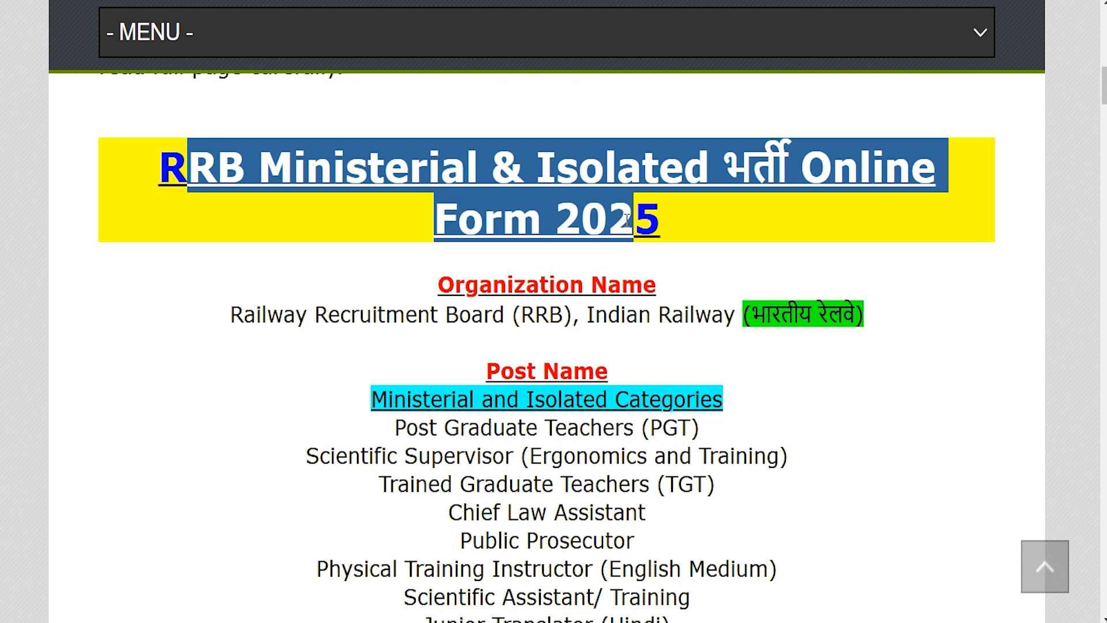
{"action": "left_click_drag", "start_coordinate": [256, 314], "coordinate": [760, 320]}
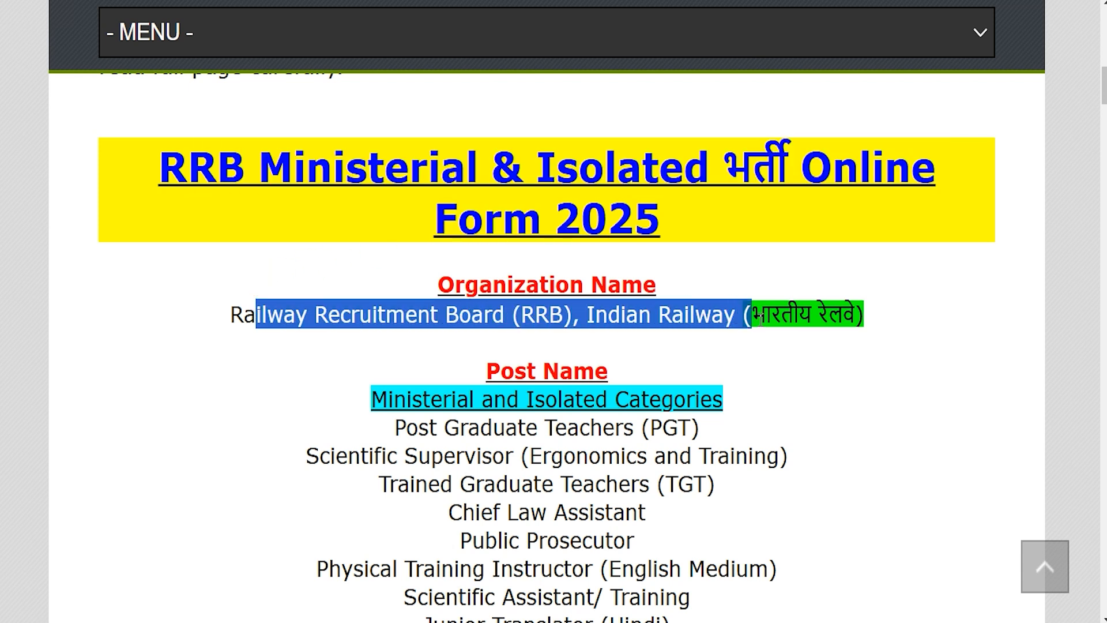
{"action": "left_click_drag", "start_coordinate": [406, 400], "coordinate": [653, 399]}
Highlight the total number of vacancies and review the post-wise vacancy list.
{"action": "scroll", "coordinate": [563, 389], "scroll_direction": "down", "scroll_amount": 3}
{"action": "scroll", "coordinate": [563, 390], "scroll_direction": "down", "scroll_amount": 5}
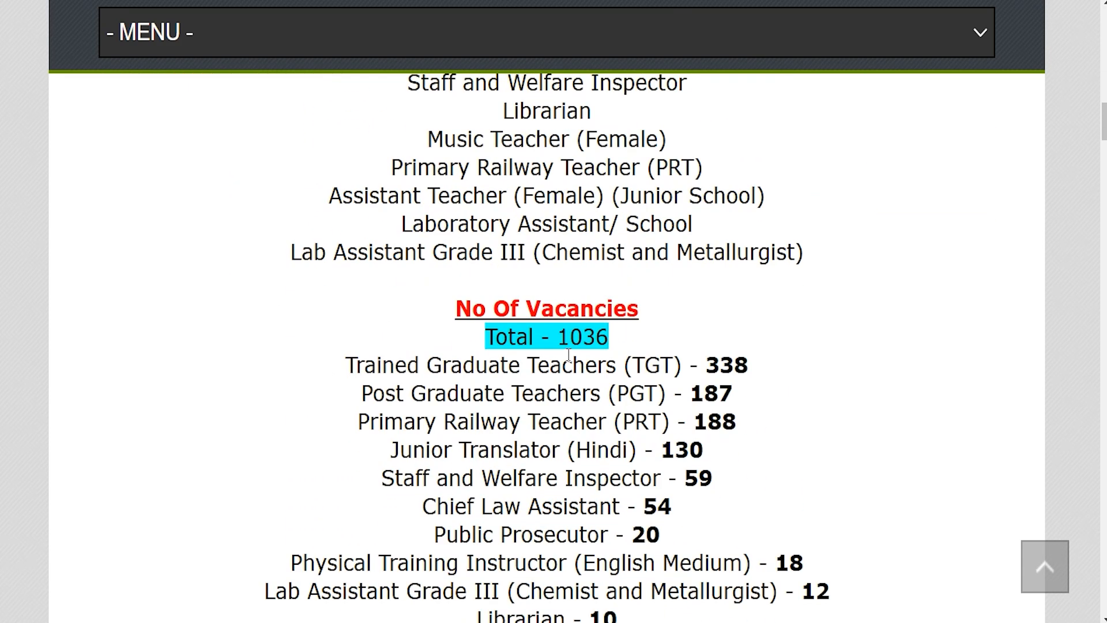
{"action": "left_click_drag", "start_coordinate": [558, 337], "coordinate": [609, 337]}
{"action": "scroll", "coordinate": [552, 412], "scroll_direction": "down", "scroll_amount": 2}
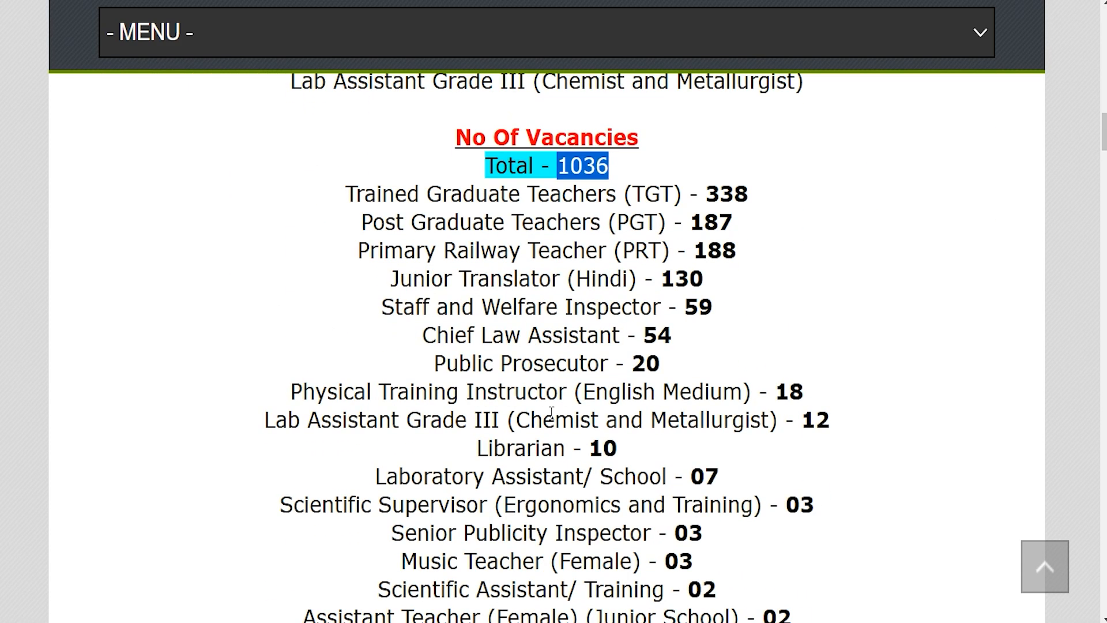
{"action": "scroll", "coordinate": [558, 390], "scroll_direction": "down", "scroll_amount": 5}
{"action": "scroll", "coordinate": [558, 390], "scroll_direction": "down", "scroll_amount": 1}
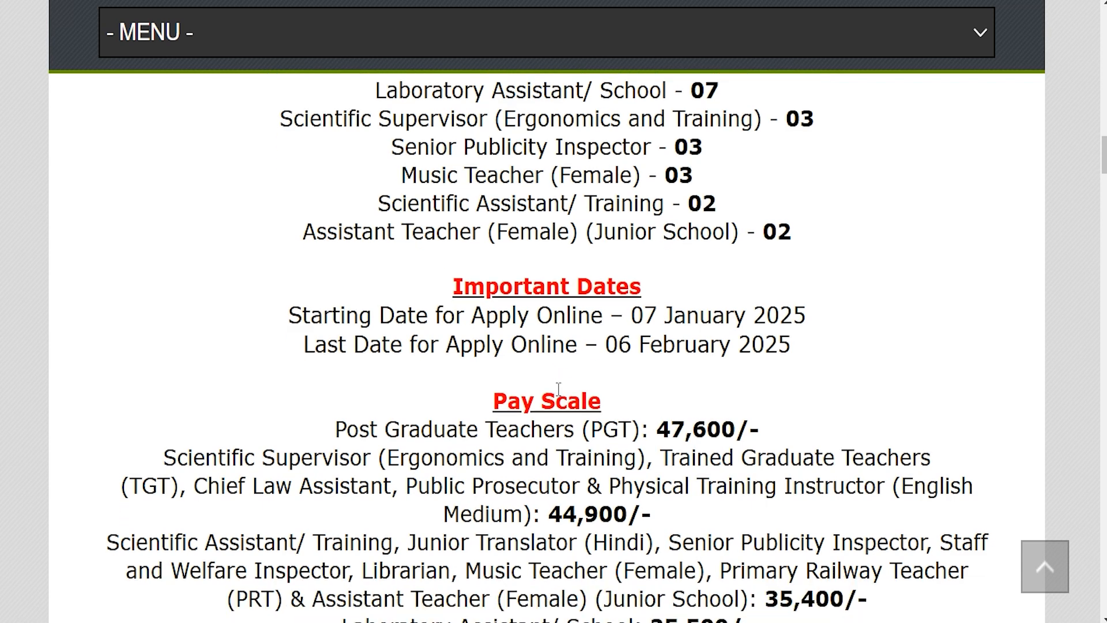
Check the online application dates and highlight the Official Notification Pdf link under Important Links.
{"action": "left_click_drag", "start_coordinate": [603, 302], "coordinate": [792, 303]}
{"action": "scroll", "coordinate": [598, 328], "scroll_direction": "down", "scroll_amount": 5}
{"action": "scroll", "coordinate": [598, 326], "scroll_direction": "down", "scroll_amount": 6}
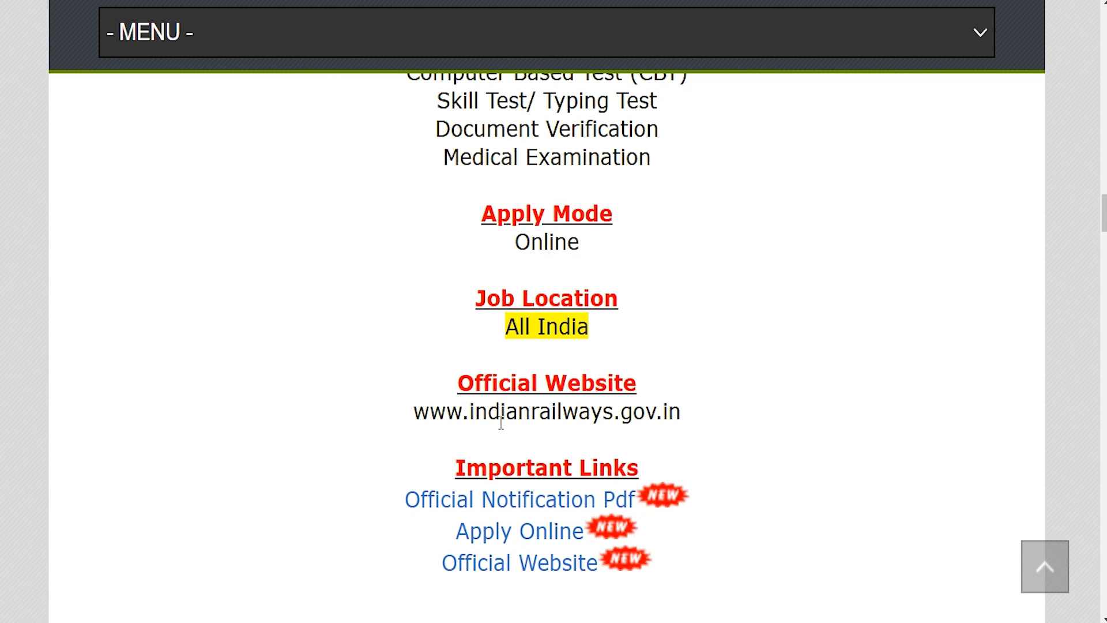
{"action": "left_click_drag", "start_coordinate": [466, 434], "coordinate": [624, 432]}
{"action": "left_click_drag", "start_coordinate": [390, 469], "coordinate": [619, 469]}
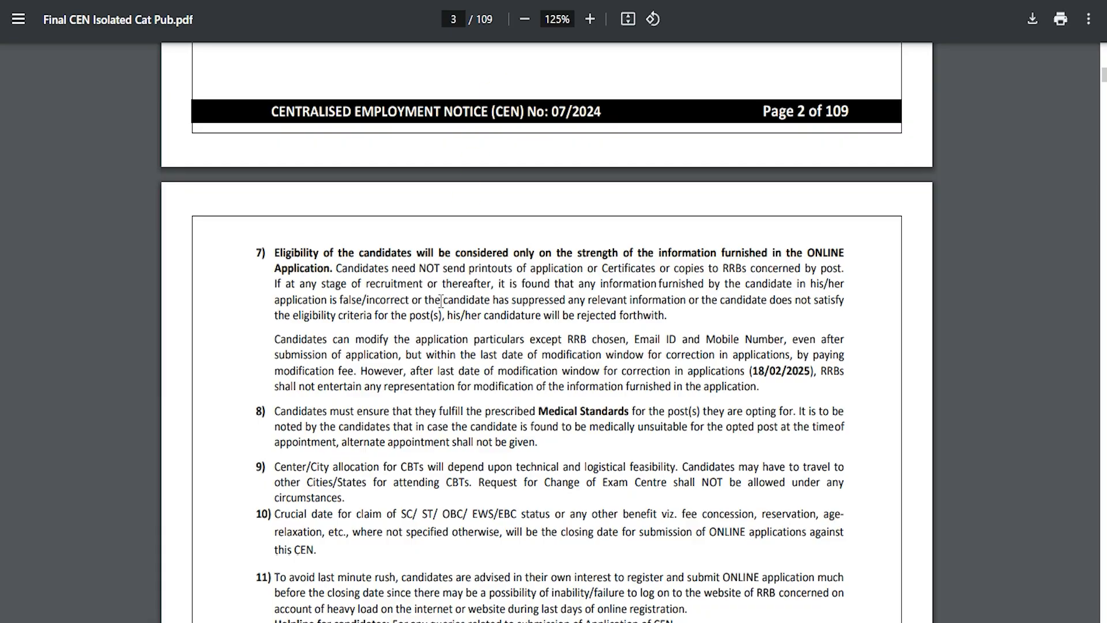
Skim the CEN 07/2024 notification from the age limits through qualifications, examination fee, disability provisions and application instructions to the modification rules.
{"action": "scroll", "coordinate": [482, 372], "scroll_direction": "up", "scroll_amount": 1}
{"action": "scroll", "coordinate": [482, 372], "scroll_direction": "up", "scroll_amount": 15}
{"action": "scroll", "coordinate": [482, 368], "scroll_direction": "down", "scroll_amount": 3}
{"action": "scroll", "coordinate": [482, 368], "scroll_direction": "down", "scroll_amount": 14}
{"action": "scroll", "coordinate": [482, 368], "scroll_direction": "down", "scroll_amount": 20}
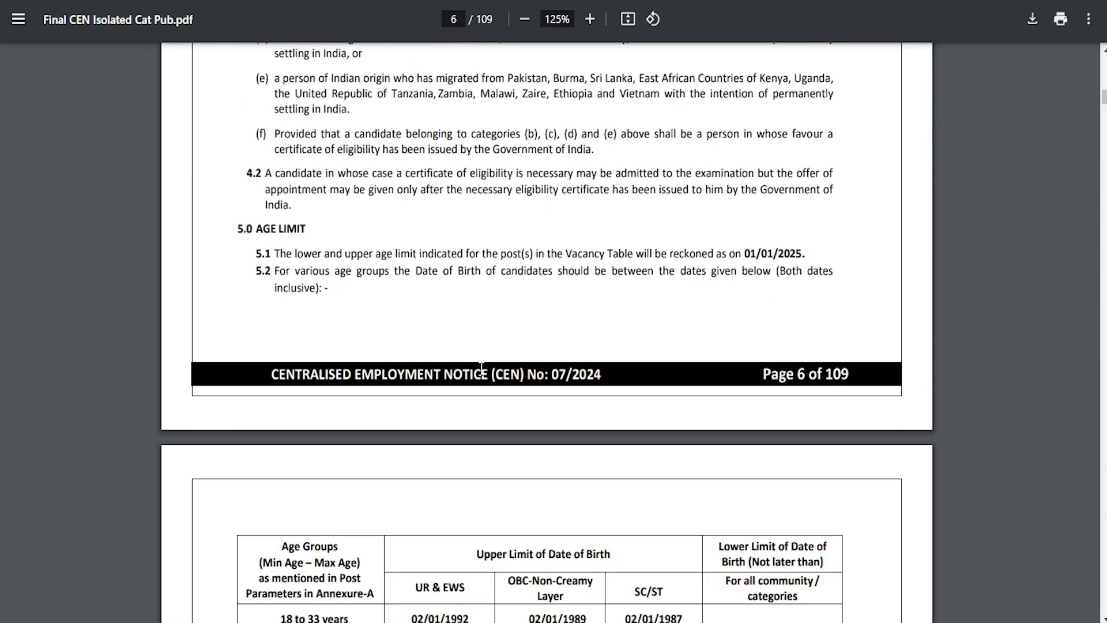
{"action": "scroll", "coordinate": [482, 368], "scroll_direction": "down", "scroll_amount": 9}
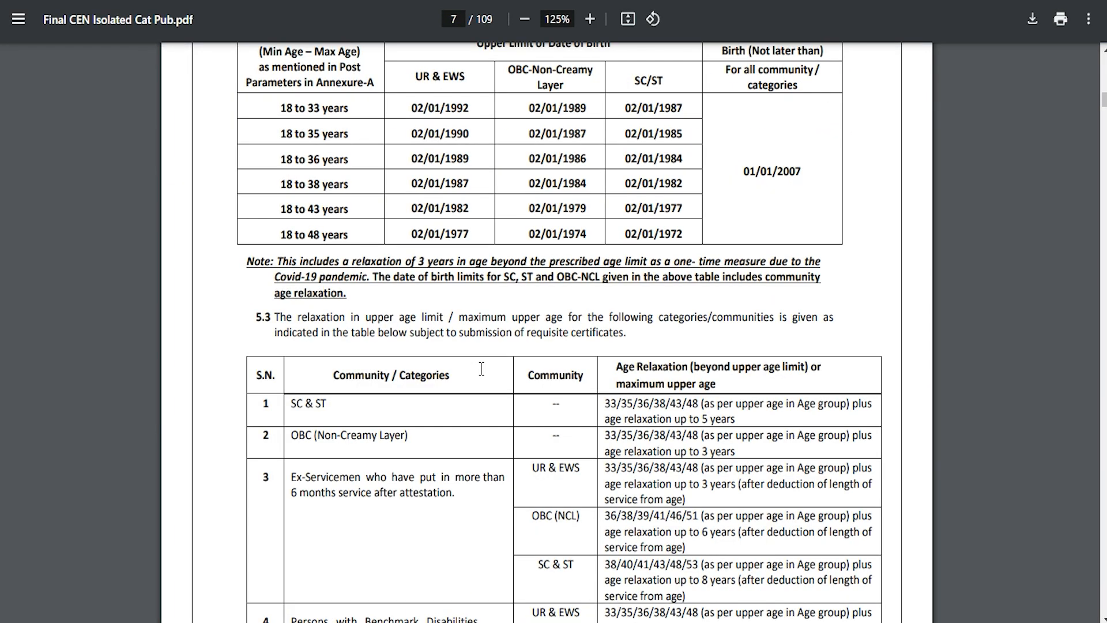
{"action": "scroll", "coordinate": [482, 368], "scroll_direction": "down", "scroll_amount": 20}
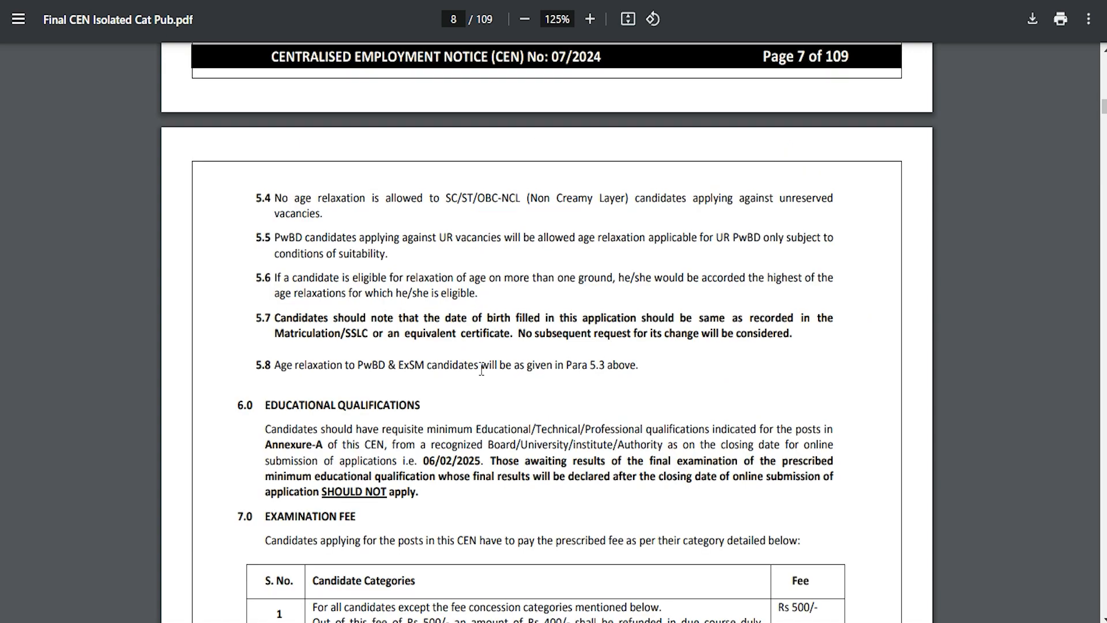
{"action": "scroll", "coordinate": [482, 368], "scroll_direction": "down", "scroll_amount": 20}
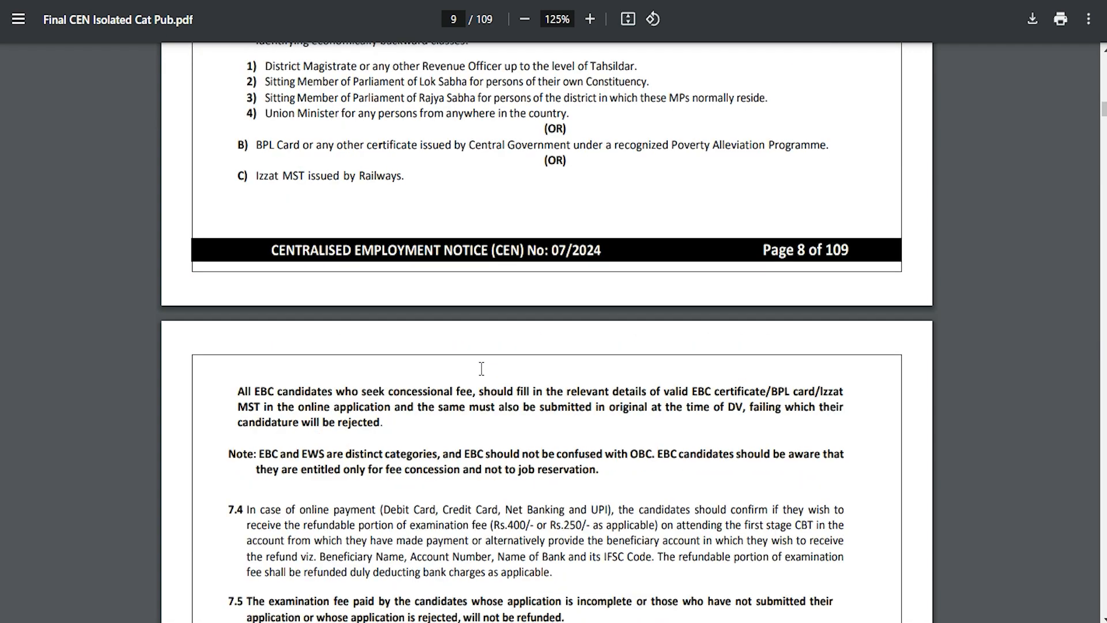
{"action": "scroll", "coordinate": [481, 367], "scroll_direction": "down", "scroll_amount": 20}
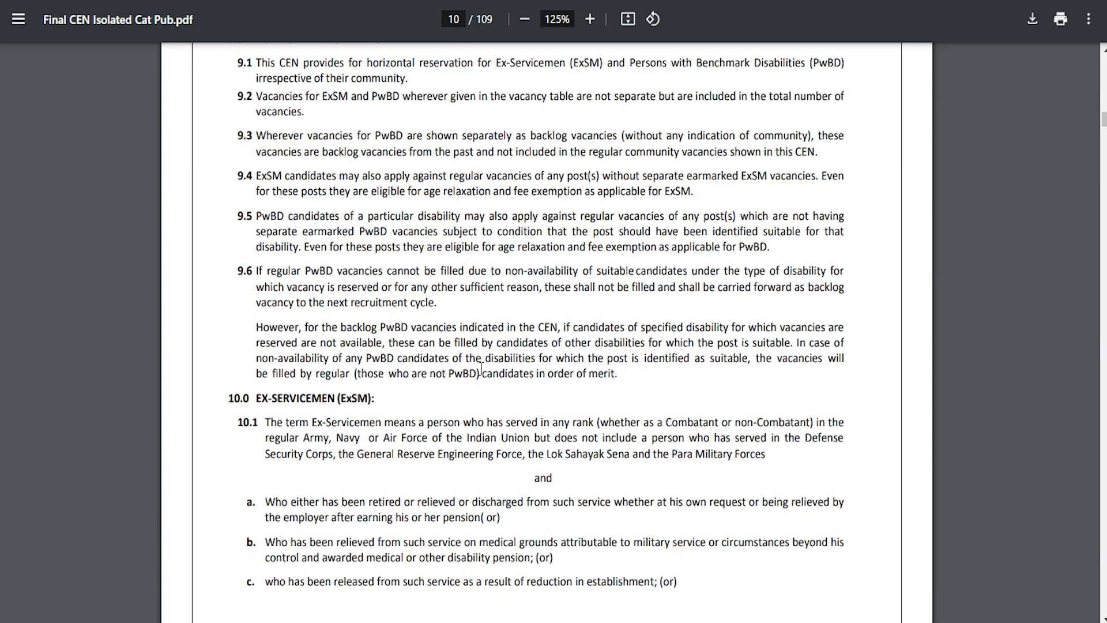
{"action": "scroll", "coordinate": [481, 367], "scroll_direction": "down", "scroll_amount": 20}
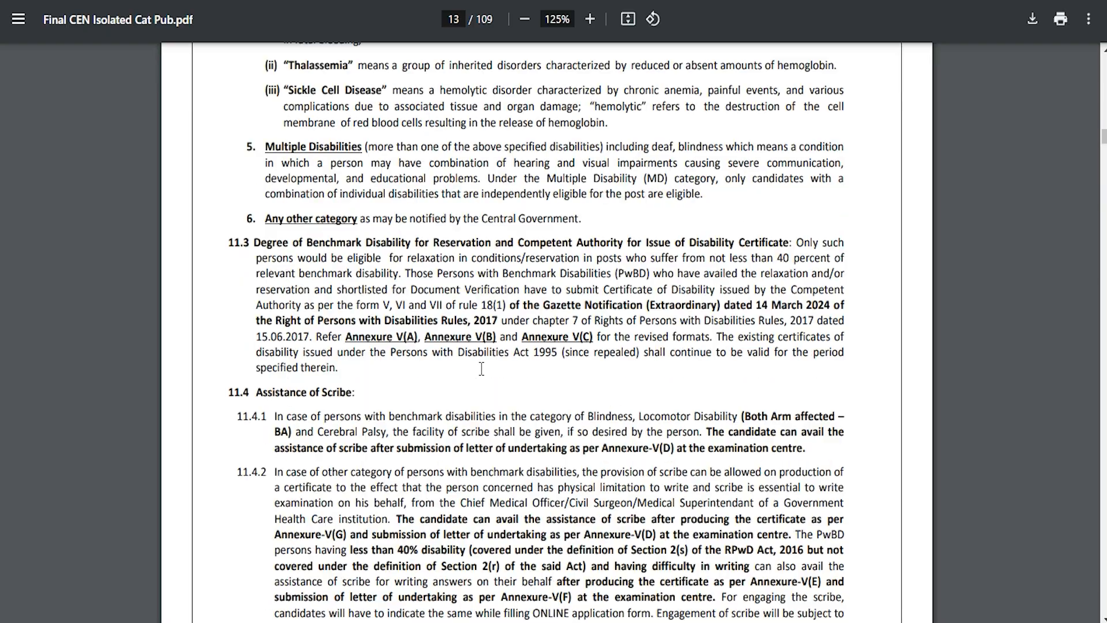
{"action": "scroll", "coordinate": [482, 369], "scroll_direction": "down", "scroll_amount": 20}
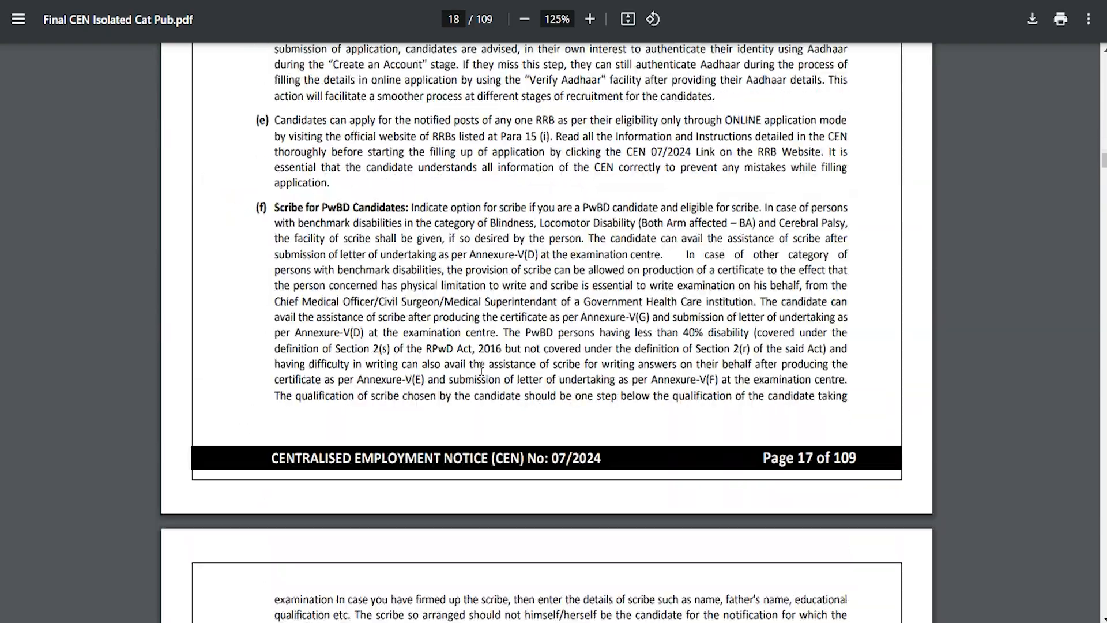
{"action": "scroll", "coordinate": [482, 369], "scroll_direction": "down", "scroll_amount": 20}
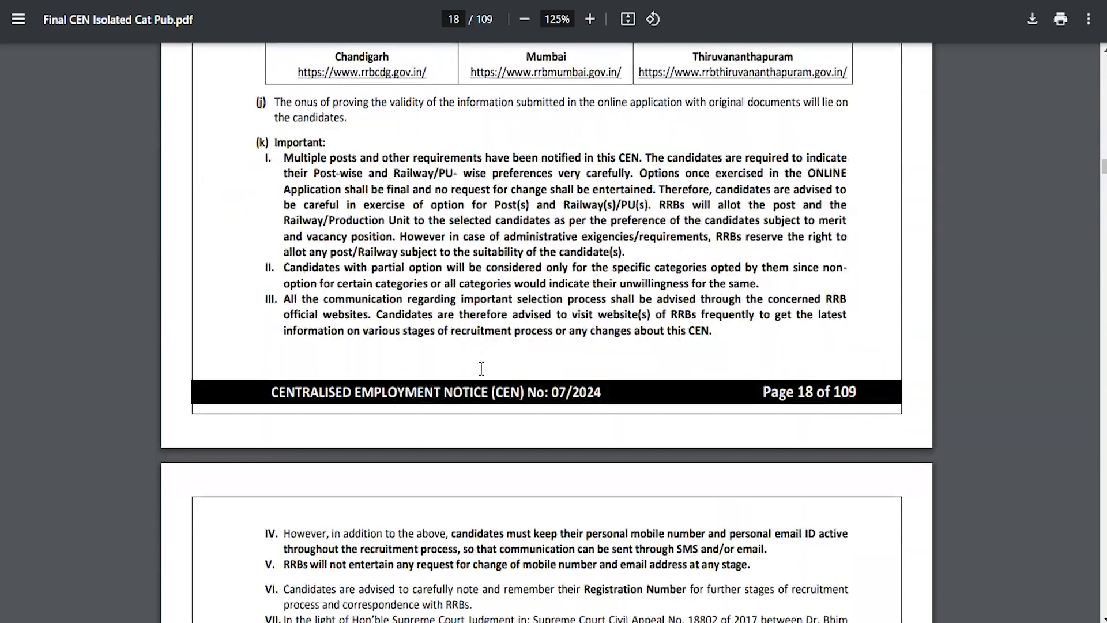
{"action": "scroll", "coordinate": [481, 368], "scroll_direction": "down", "scroll_amount": 20}
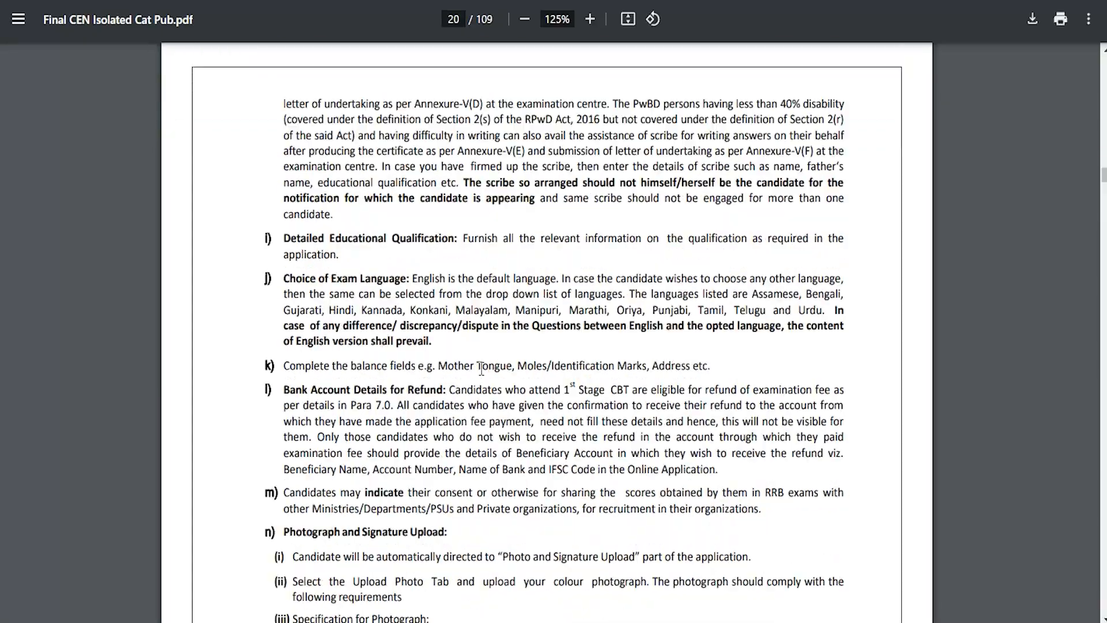
{"action": "scroll", "coordinate": [481, 369], "scroll_direction": "down", "scroll_amount": 5}
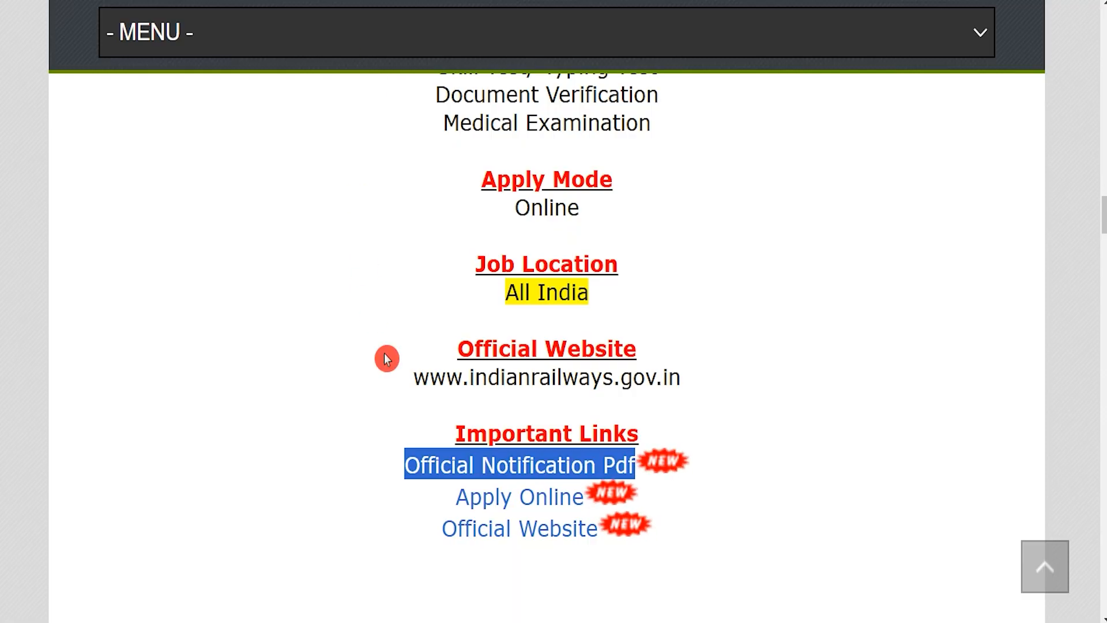
Highlight the Apply Online link on the job summary page, switch to the RRB application site and check its account options for applying.
{"action": "left_click_drag", "start_coordinate": [449, 500], "coordinate": [585, 501]}
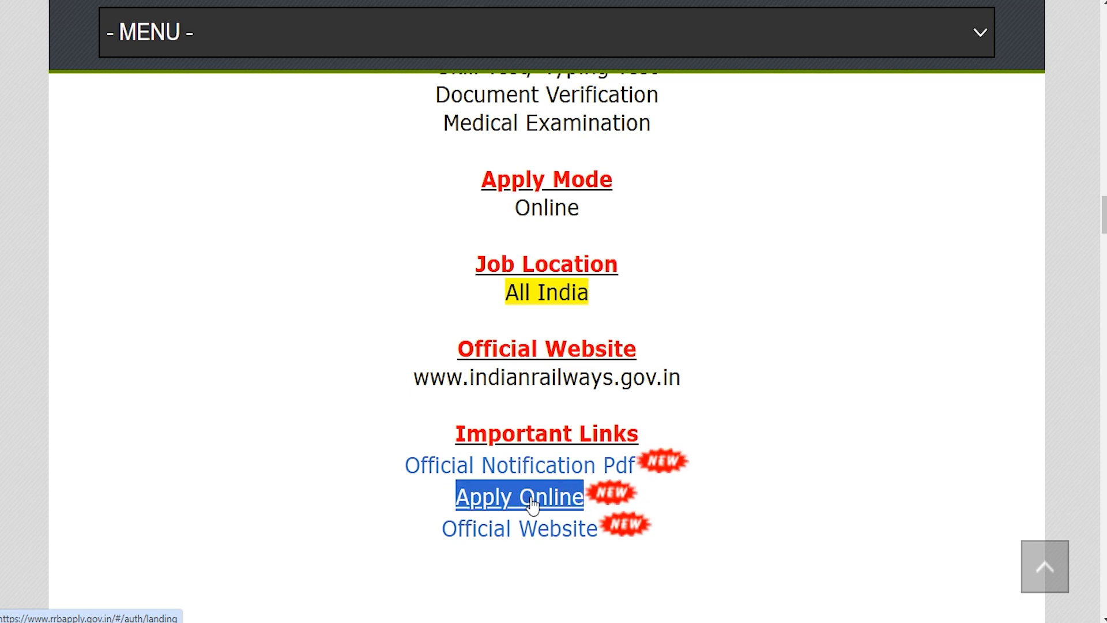
{"action": "left_click", "coordinate": [520, 1]}
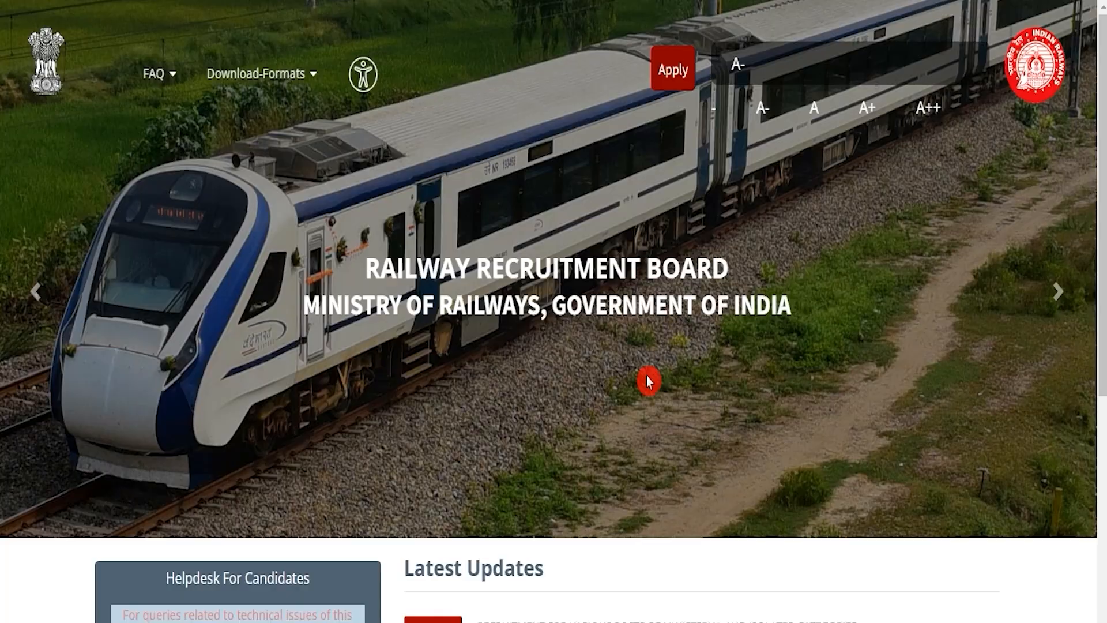
{"action": "left_click", "coordinate": [674, 71]}
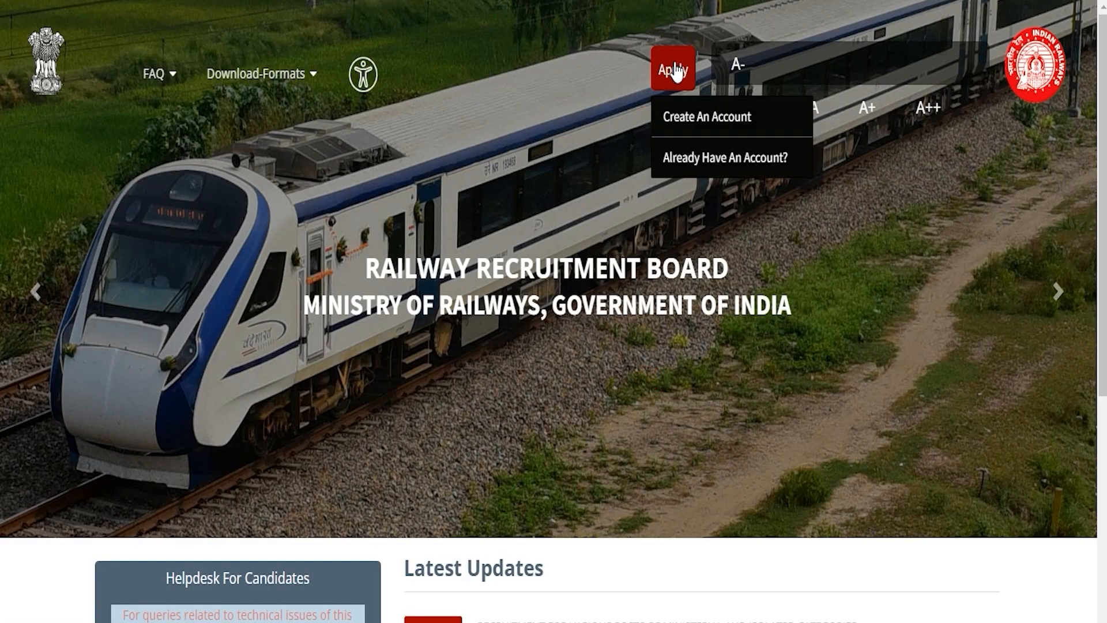
{"action": "left_click", "coordinate": [633, 239]}
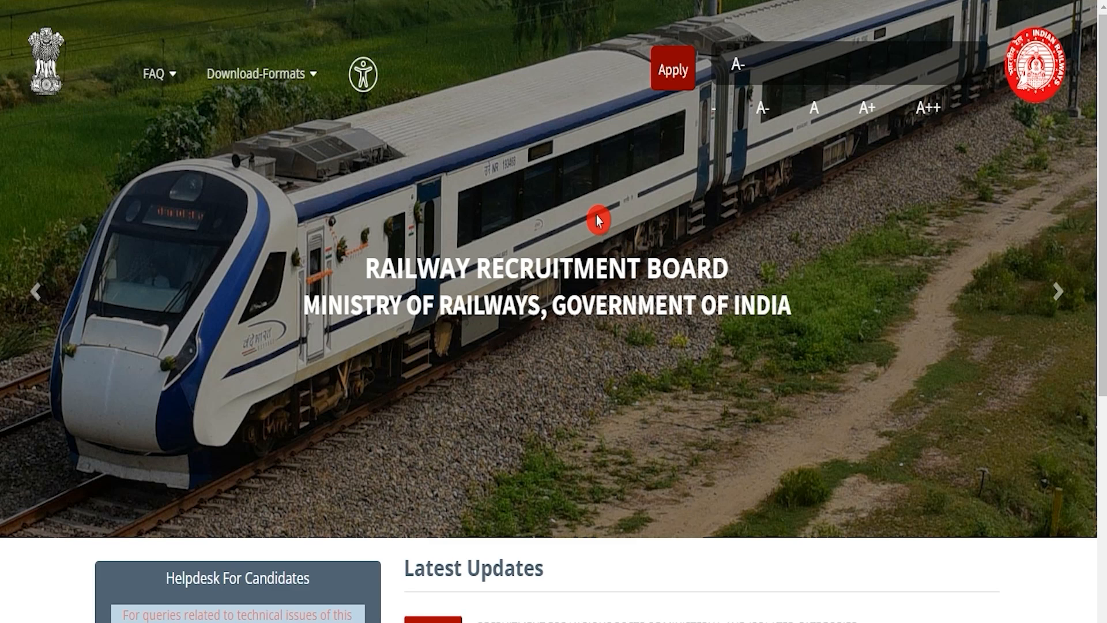
View the sign-in page for existing account holders, check its login fields and return to the home page.
{"action": "left_click", "coordinate": [663, 80]}
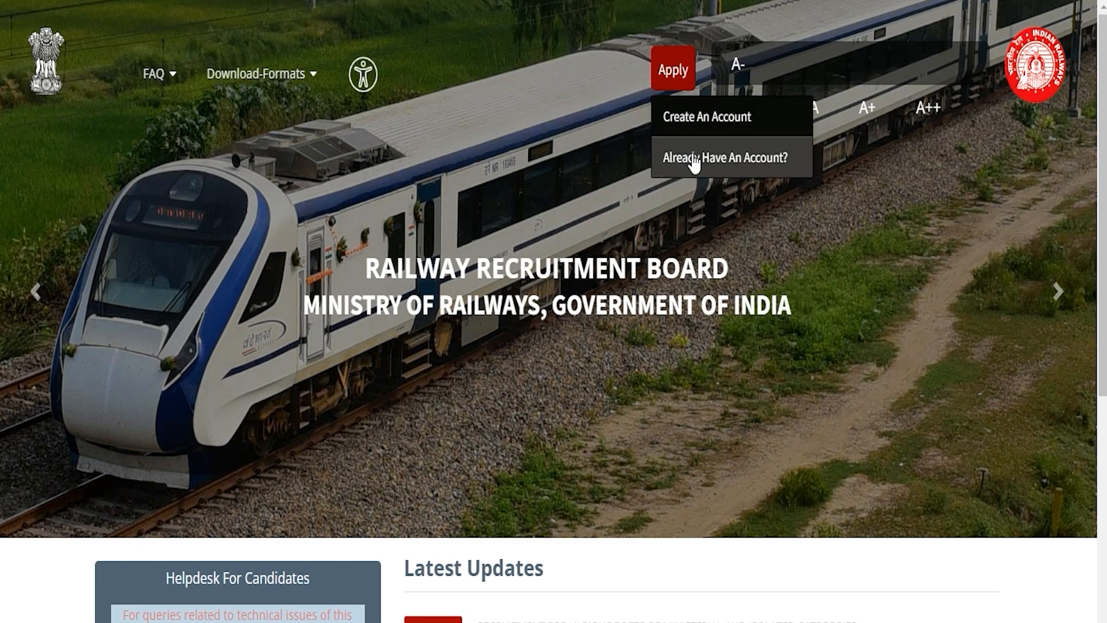
{"action": "left_click", "coordinate": [728, 164]}
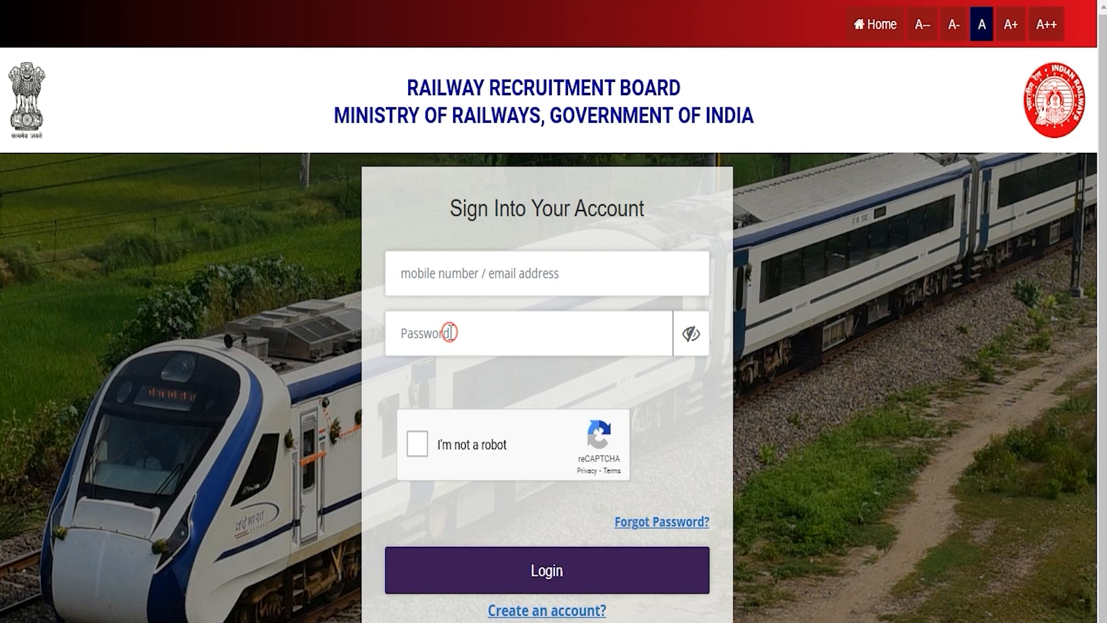
{"action": "left_click", "coordinate": [417, 446]}
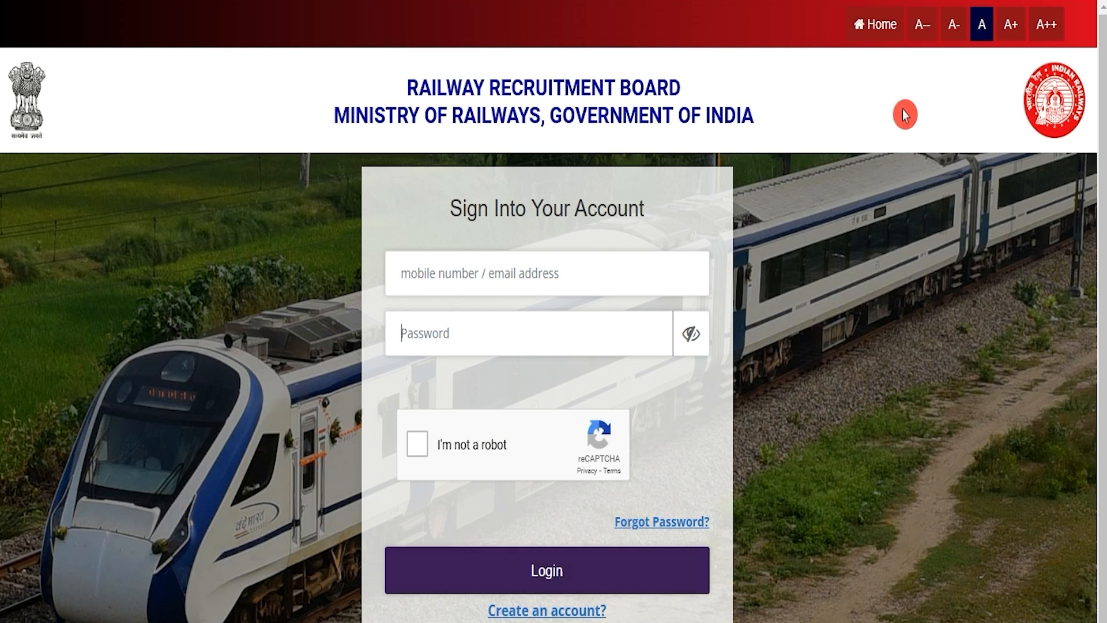
{"action": "left_click", "coordinate": [868, 26]}
{"action": "mouse_move", "coordinate": [670, 103]}
{"action": "left_click", "coordinate": [613, 180]}
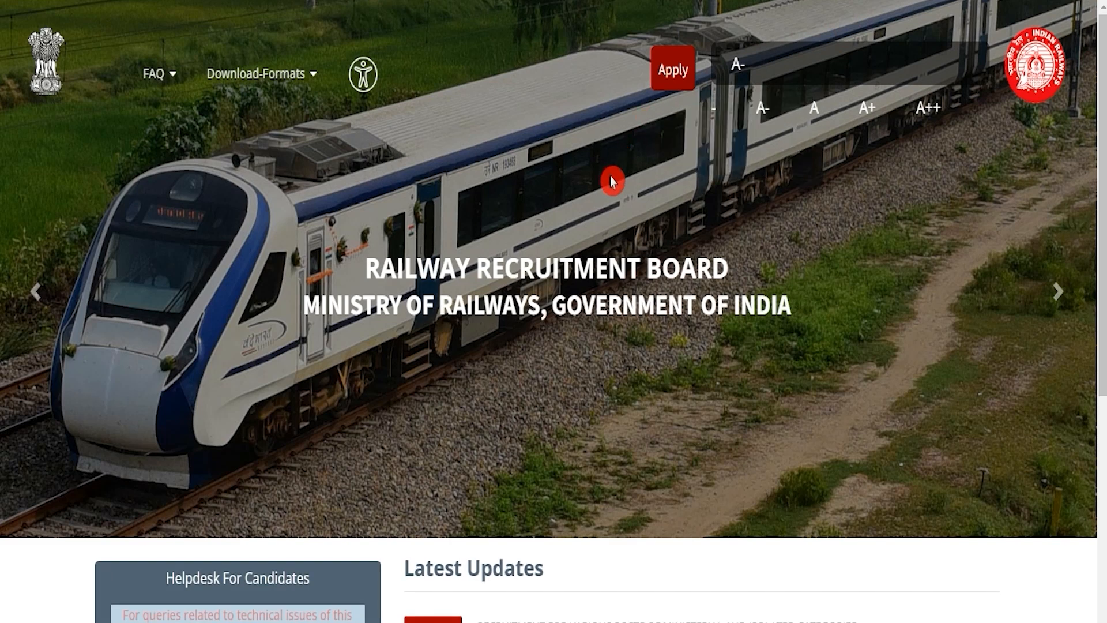
Open the Create An Account form, highlight the note about accounts already created for a 2024 CEN, and dismiss the note.
{"action": "mouse_move", "coordinate": [676, 65]}
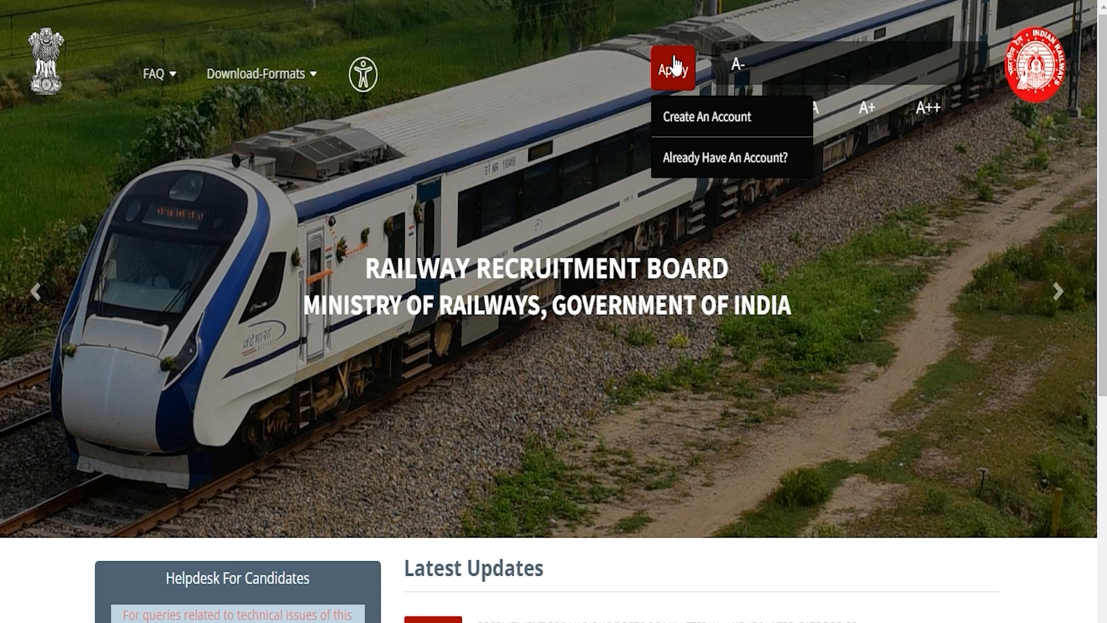
{"action": "left_click", "coordinate": [692, 119]}
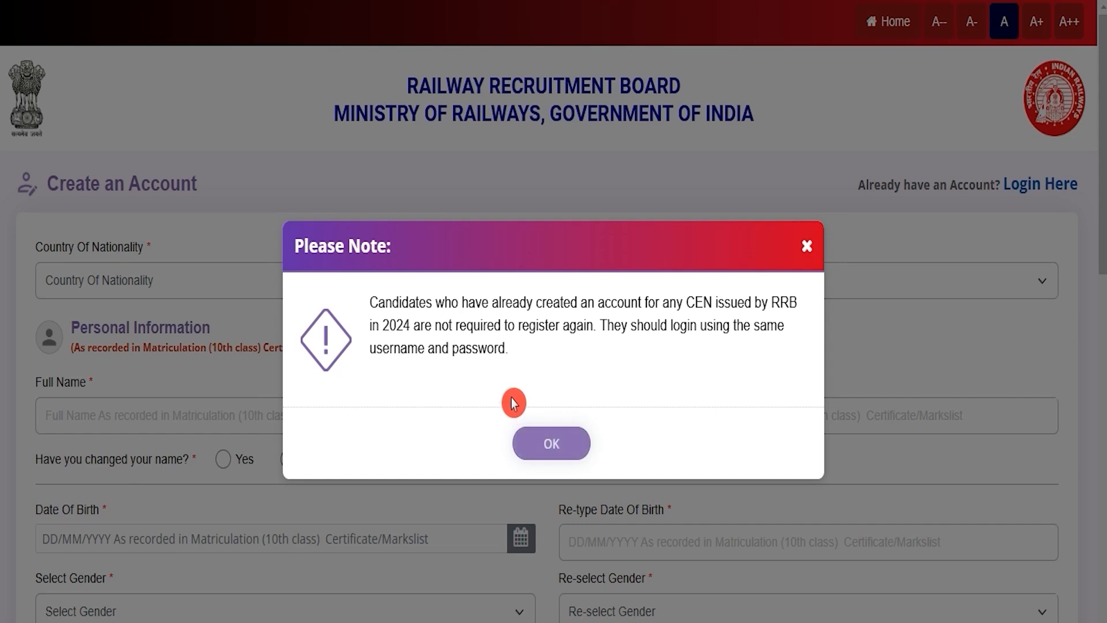
{"action": "left_click_drag", "start_coordinate": [418, 300], "coordinate": [717, 294]}
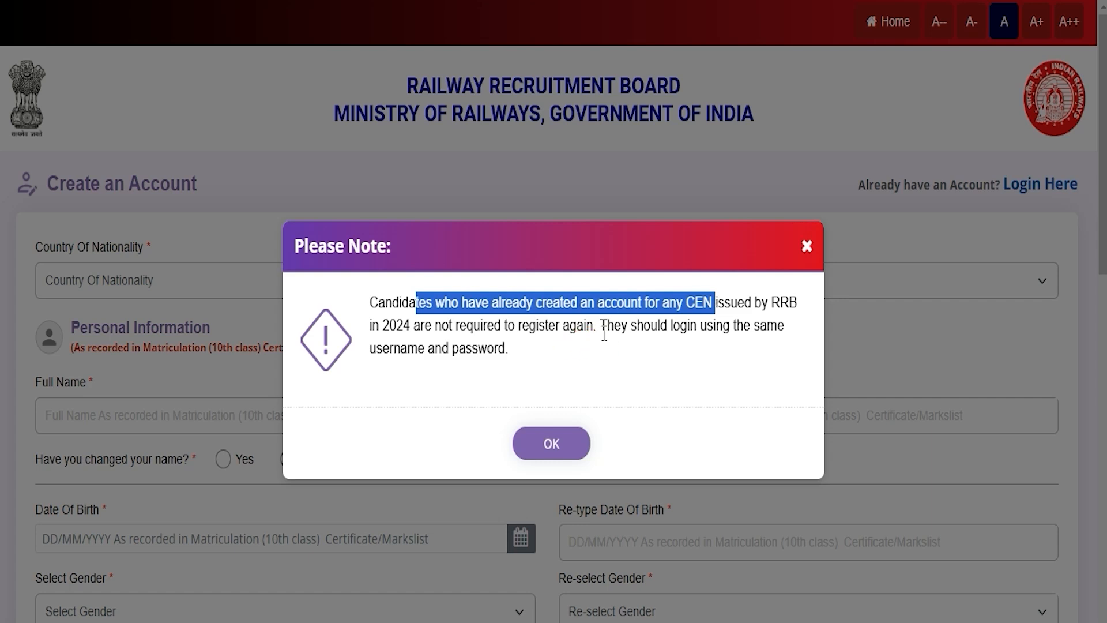
{"action": "left_click", "coordinate": [566, 446]}
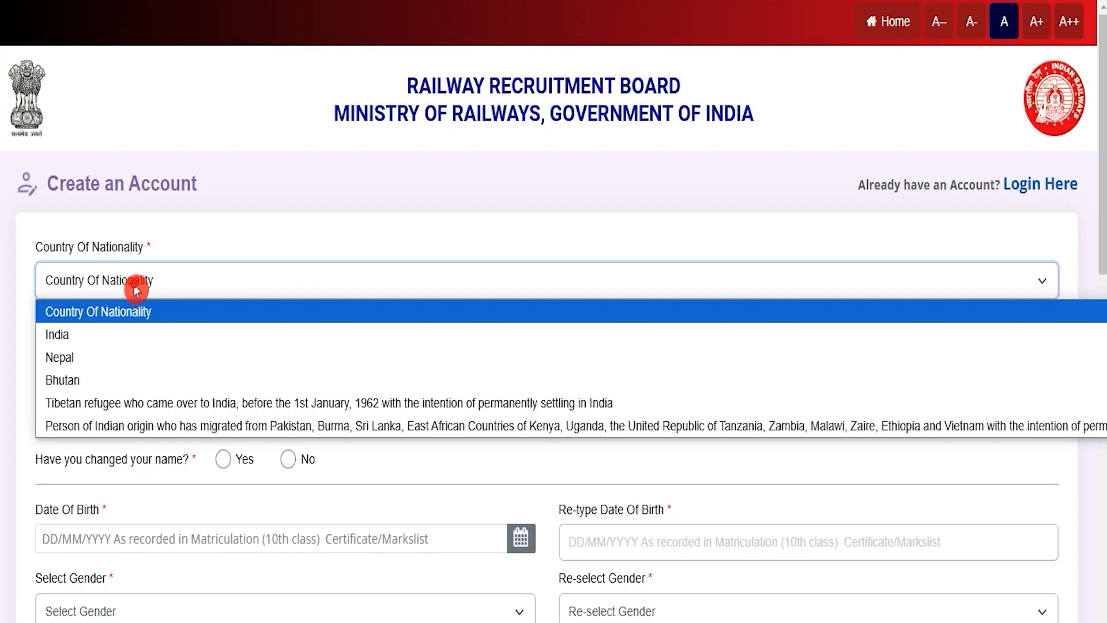
Set the country of nationality to India and enter the candidate's full name in both the name and re-type fields.
{"action": "left_click", "coordinate": [86, 334]}
{"action": "left_click", "coordinate": [120, 414]}
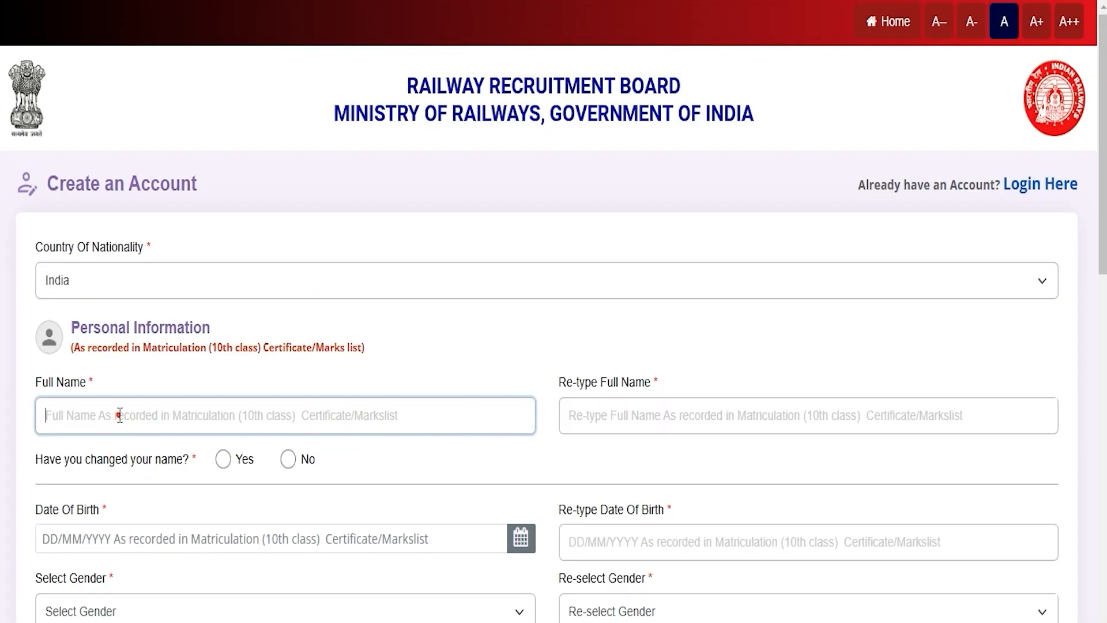
{"action": "type", "text": "AMIT"}
{"action": "left_click", "coordinate": [564, 415]}
{"action": "type", "text": "AMI"}
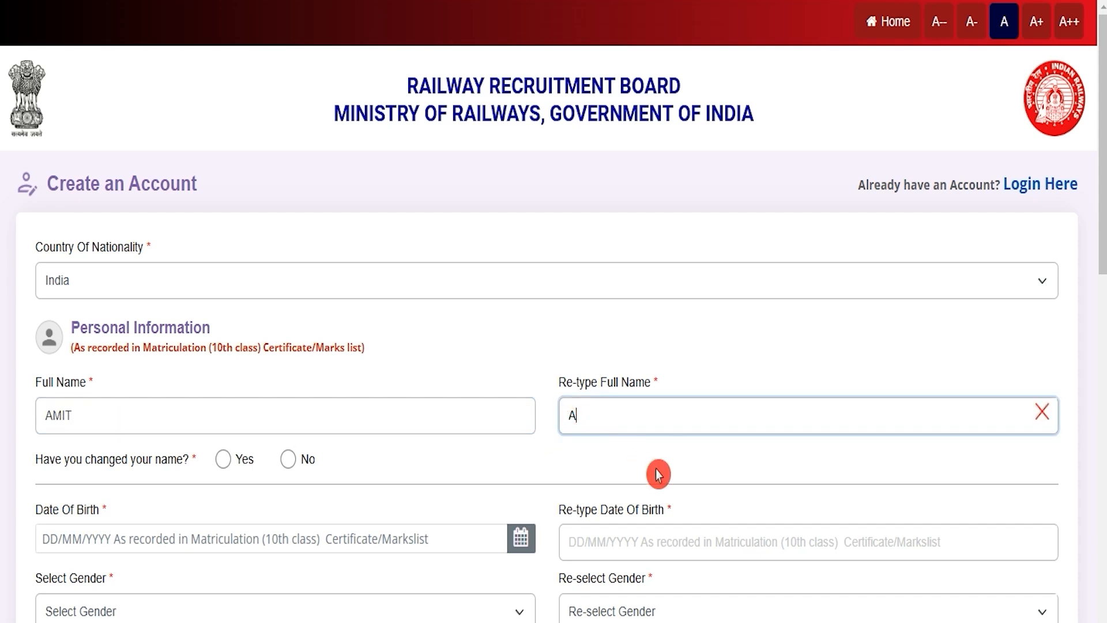
{"action": "type", "text": "T"}
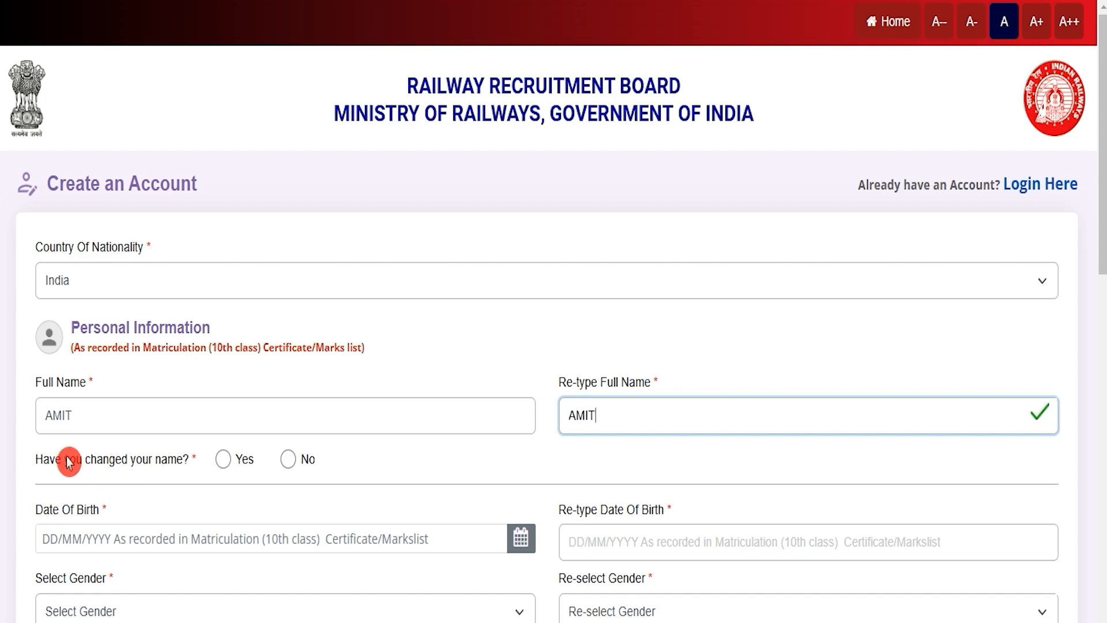
Try answering Yes to the name-change question, agree to the legal documentation notice and check the new-name fields.
{"action": "left_click_drag", "start_coordinate": [65, 460], "coordinate": [137, 460]}
{"action": "left_click", "coordinate": [238, 472]}
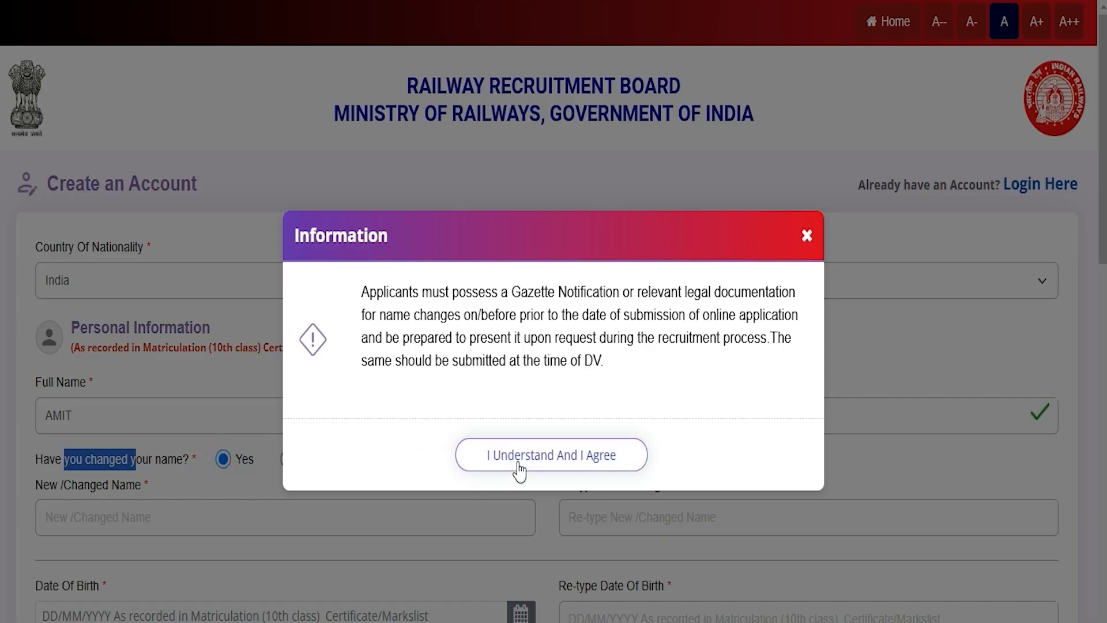
{"action": "left_click", "coordinate": [548, 459]}
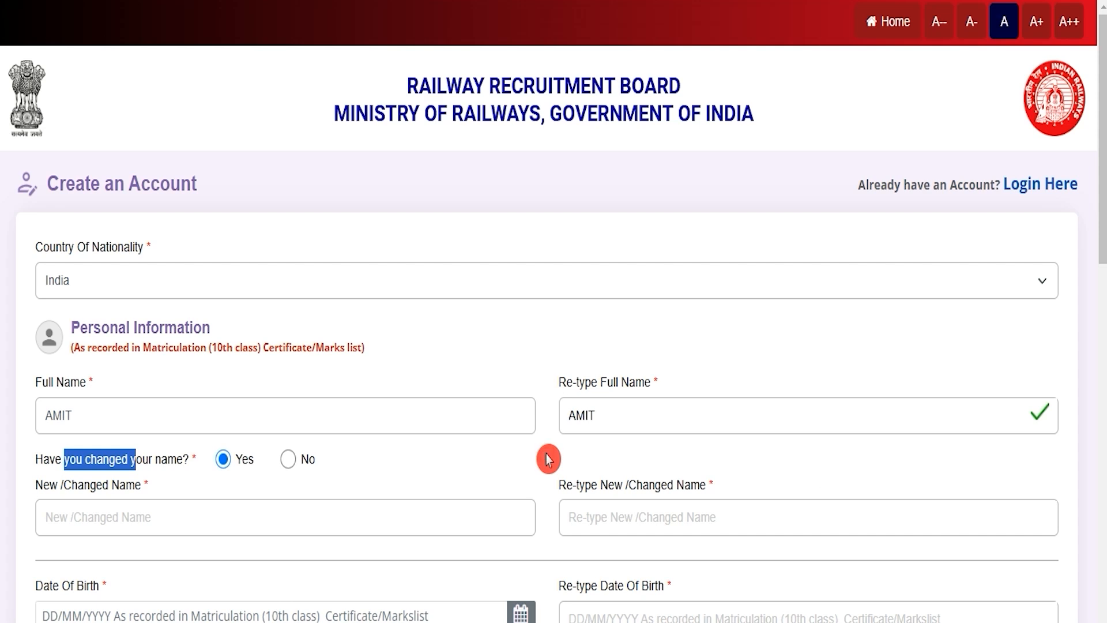
{"action": "left_click", "coordinate": [146, 518]}
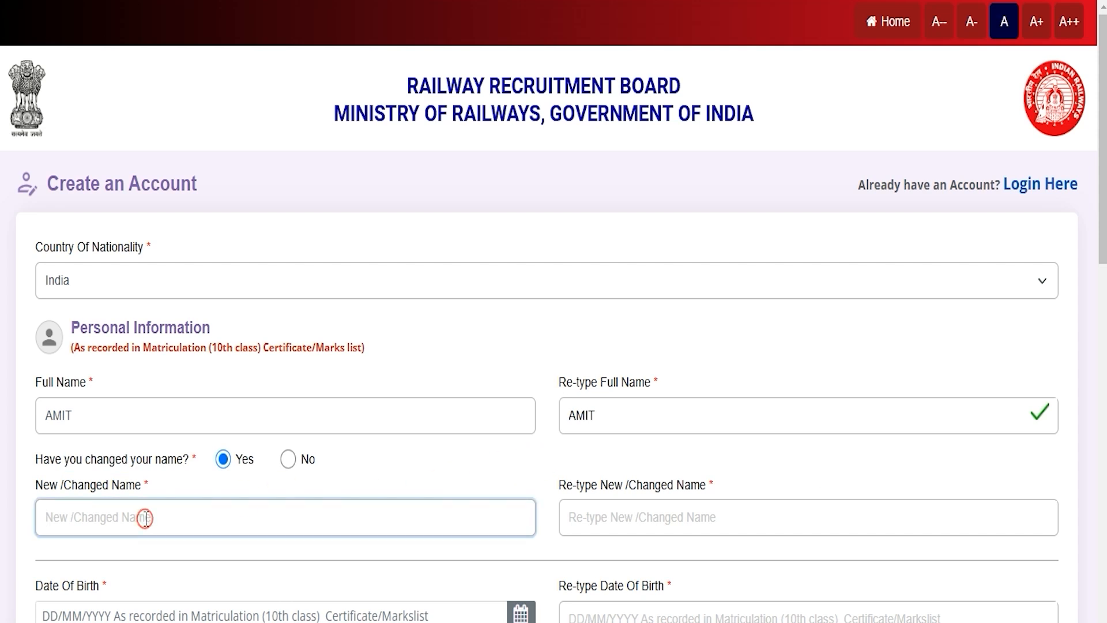
{"action": "left_click", "coordinate": [625, 513]}
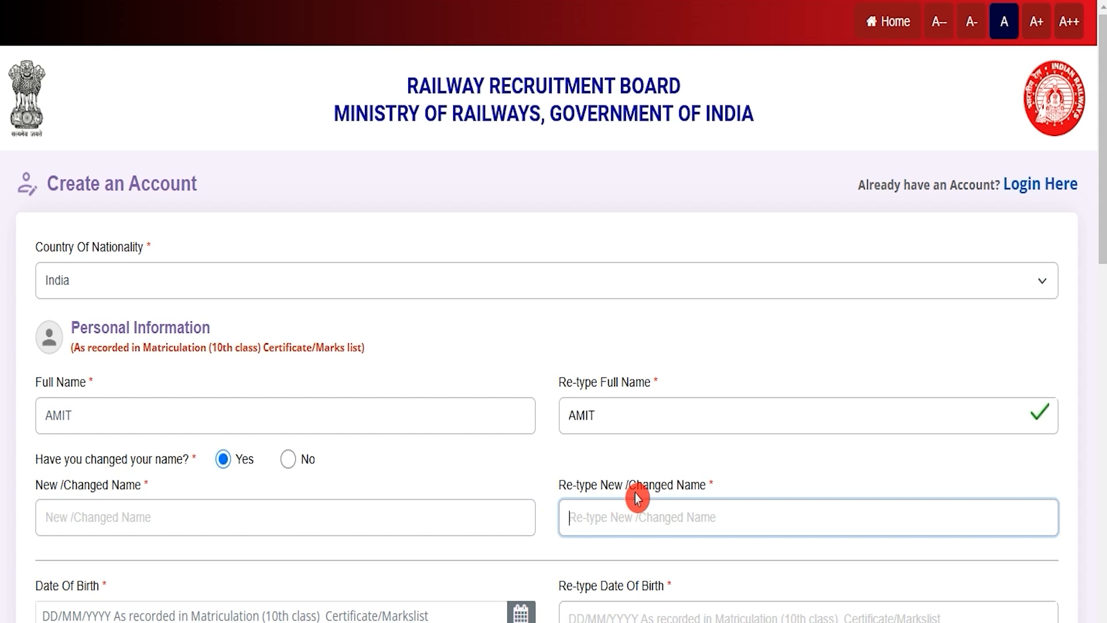
Highlight the name-change question and answer it with No.
{"action": "left_click", "coordinate": [71, 464]}
{"action": "left_click_drag", "start_coordinate": [70, 464], "coordinate": [138, 461]}
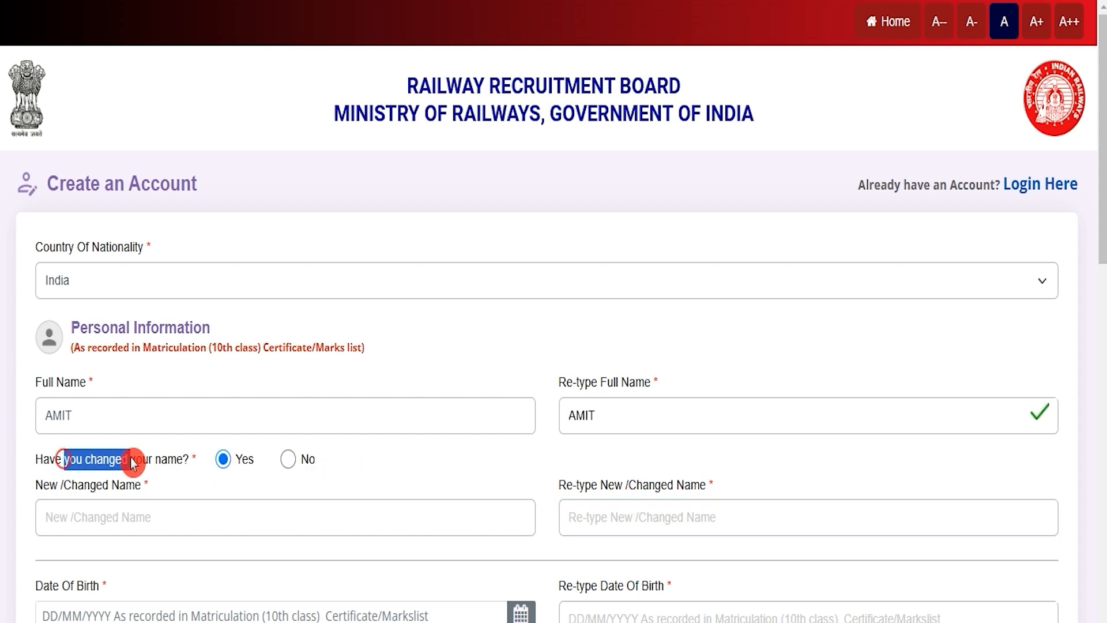
{"action": "left_click", "coordinate": [288, 462]}
Check the date of birth calendar and the Re-type Date Of Birth field without entering a date.
{"action": "scroll", "coordinate": [292, 465], "scroll_direction": "down", "scroll_amount": 3}
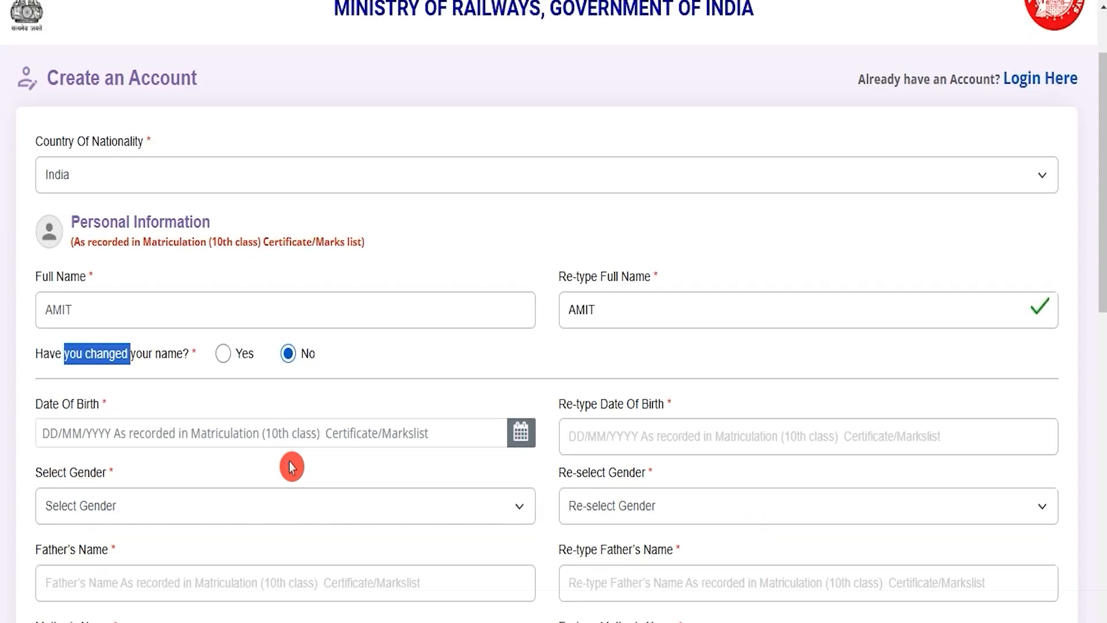
{"action": "left_click", "coordinate": [205, 346]}
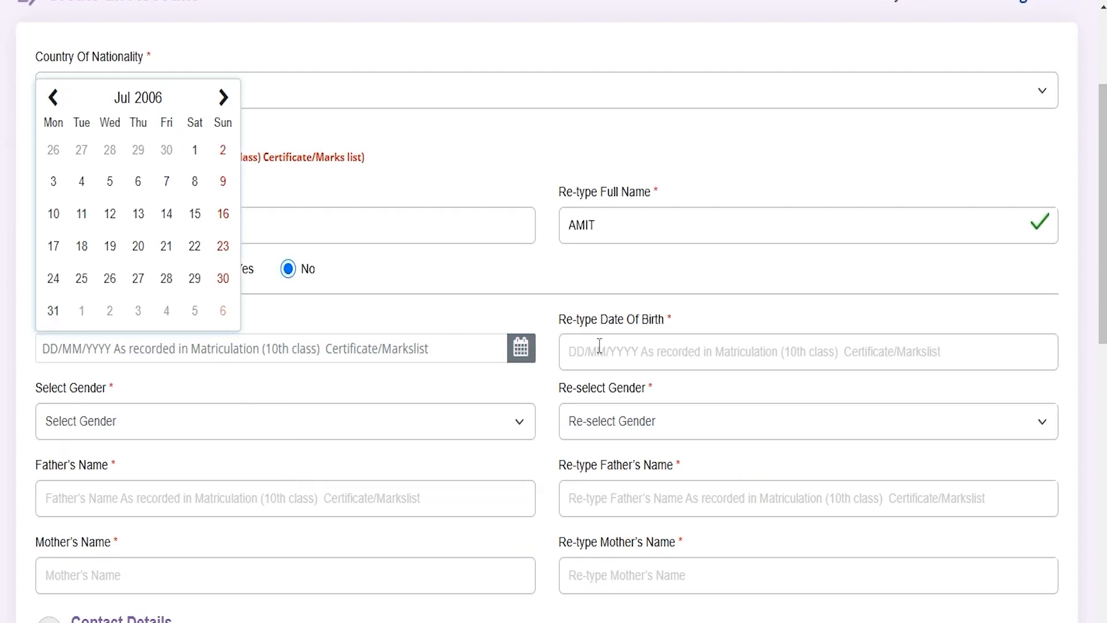
{"action": "left_click", "coordinate": [639, 349]}
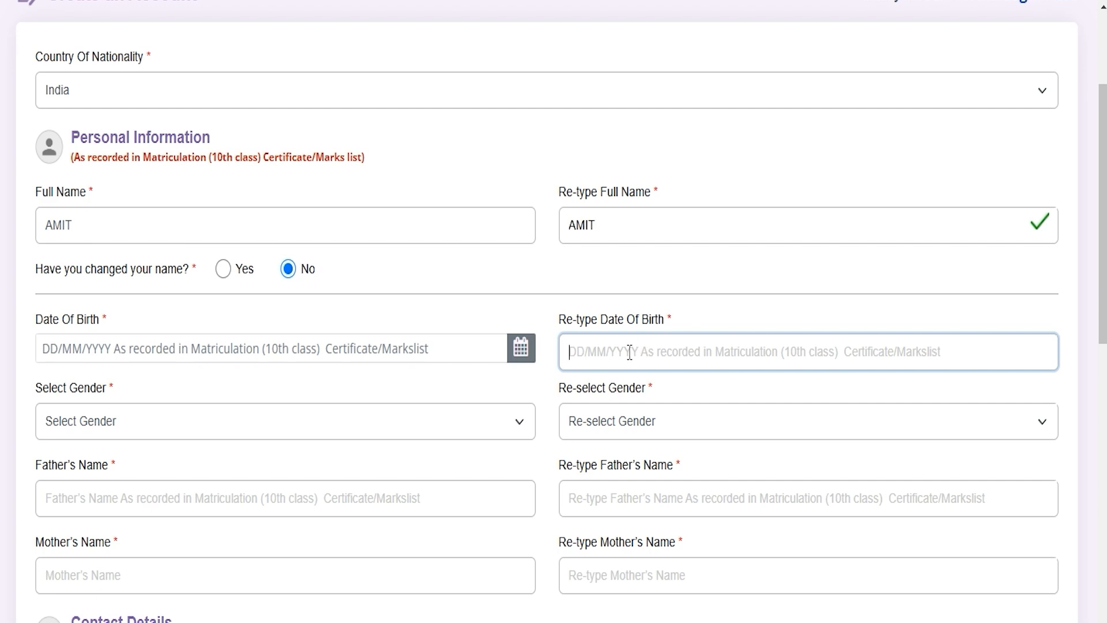
Set the gender to Male in both the Select Gender and Re-select Gender fields.
{"action": "left_click", "coordinate": [312, 429]}
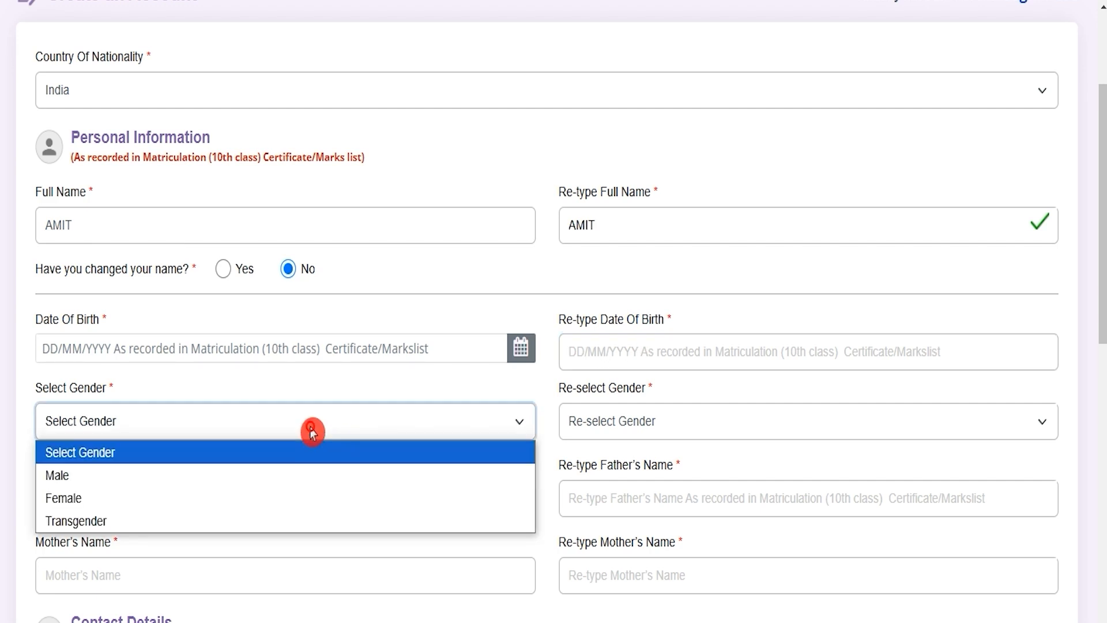
{"action": "left_click", "coordinate": [220, 473]}
{"action": "left_click", "coordinate": [631, 424]}
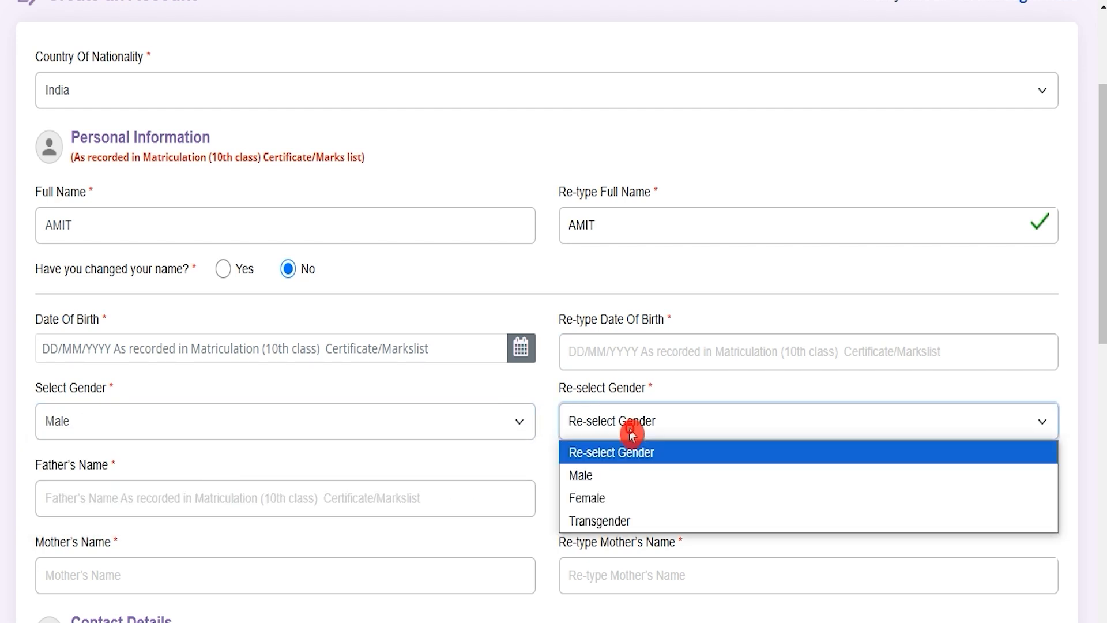
{"action": "left_click", "coordinate": [608, 478]}
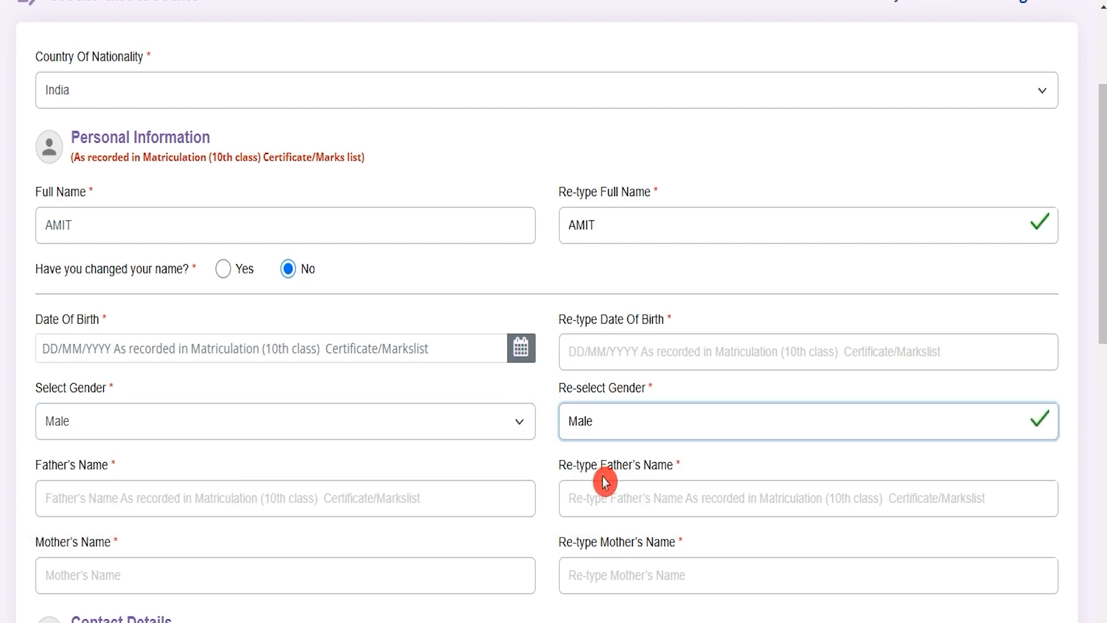
Enter the father's name in both the Father's Name and Re-type Father's Name fields.
{"action": "left_click", "coordinate": [176, 493]}
{"action": "type", "text": "RAKESH"}
{"action": "left_click", "coordinate": [661, 486]}
{"action": "type", "text": "RAKESH"}
Enter the mother's name in both the Mother's Name and Re-type Mother's Name fields.
{"action": "left_click", "coordinate": [246, 568]}
{"action": "type", "text": "REENA"}
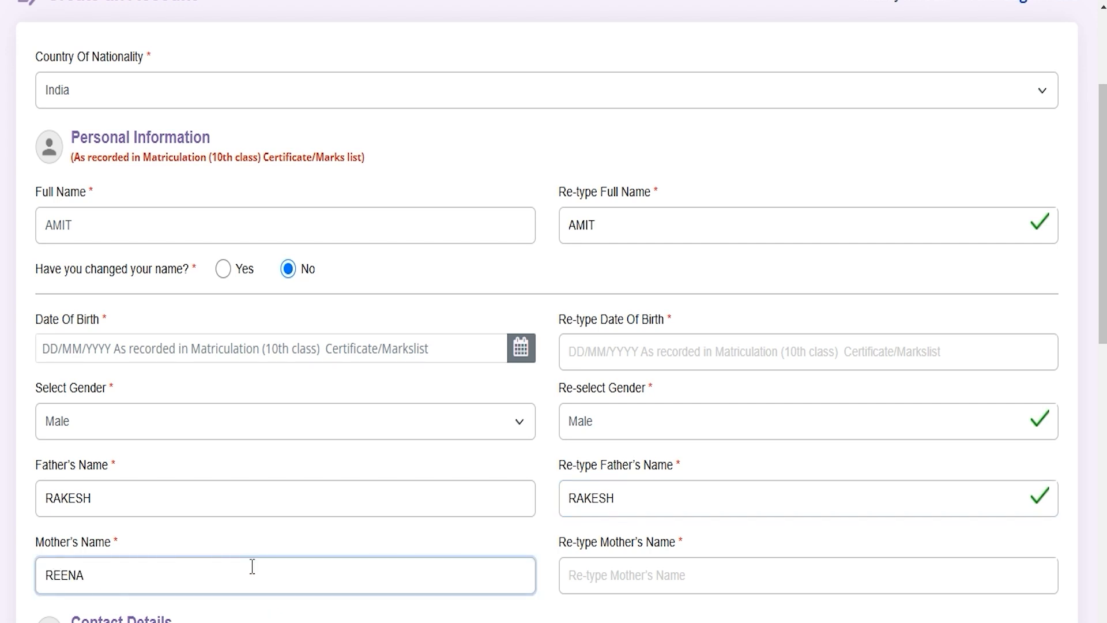
{"action": "left_click", "coordinate": [693, 560]}
{"action": "type", "text": "REENA"}
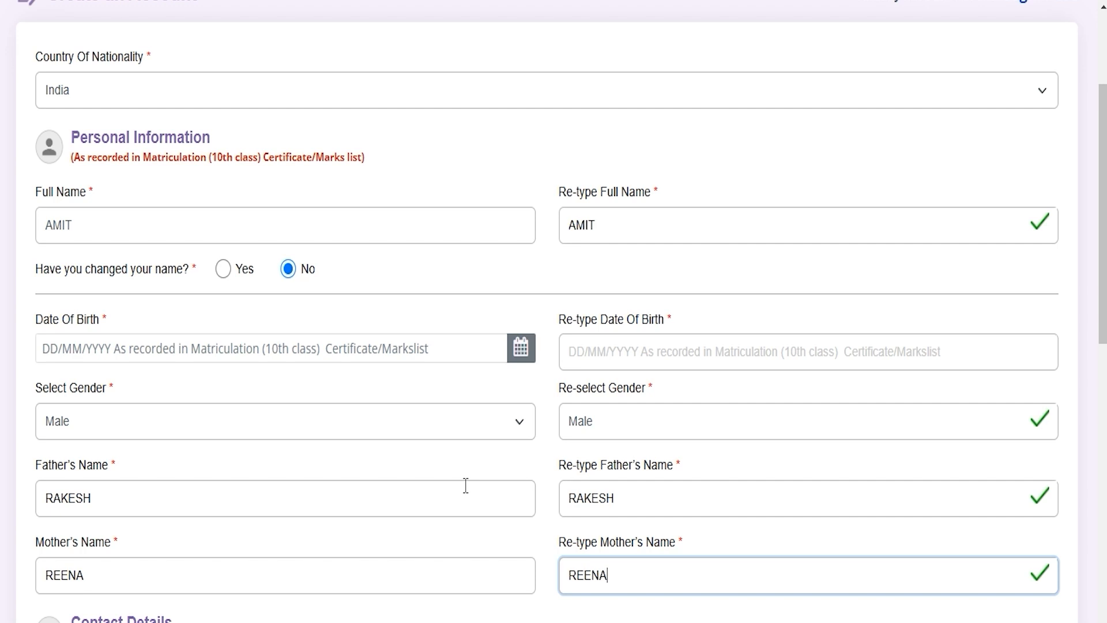
Check the Contact Details section's email, mobile number and OTP fields without entering anything.
{"action": "scroll", "coordinate": [465, 484], "scroll_direction": "down", "scroll_amount": 5}
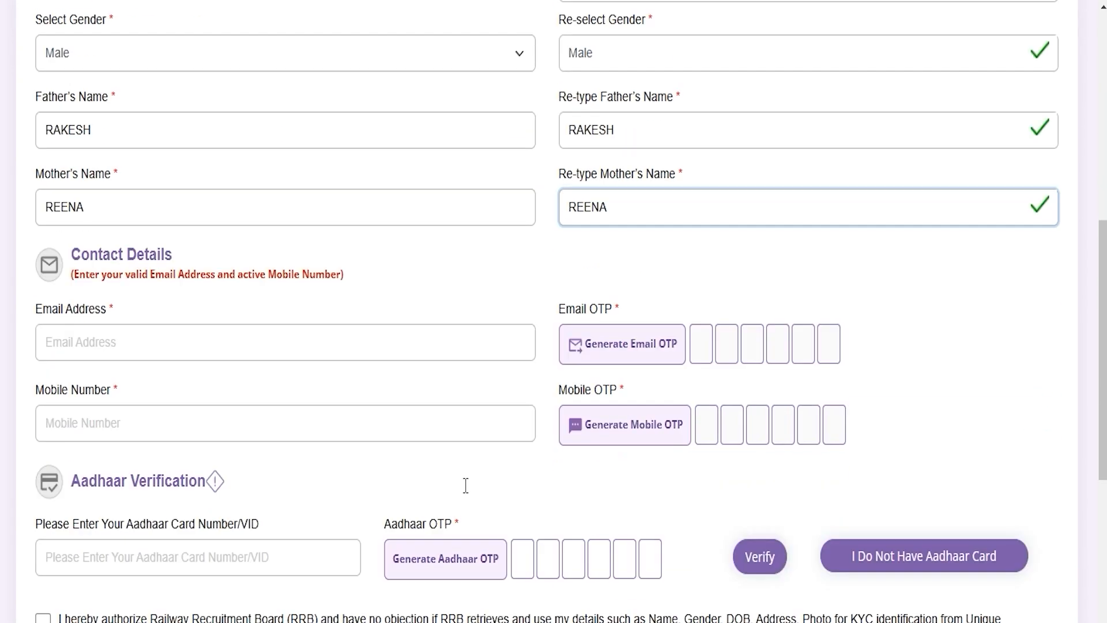
{"action": "left_click_drag", "start_coordinate": [79, 246], "coordinate": [139, 245]}
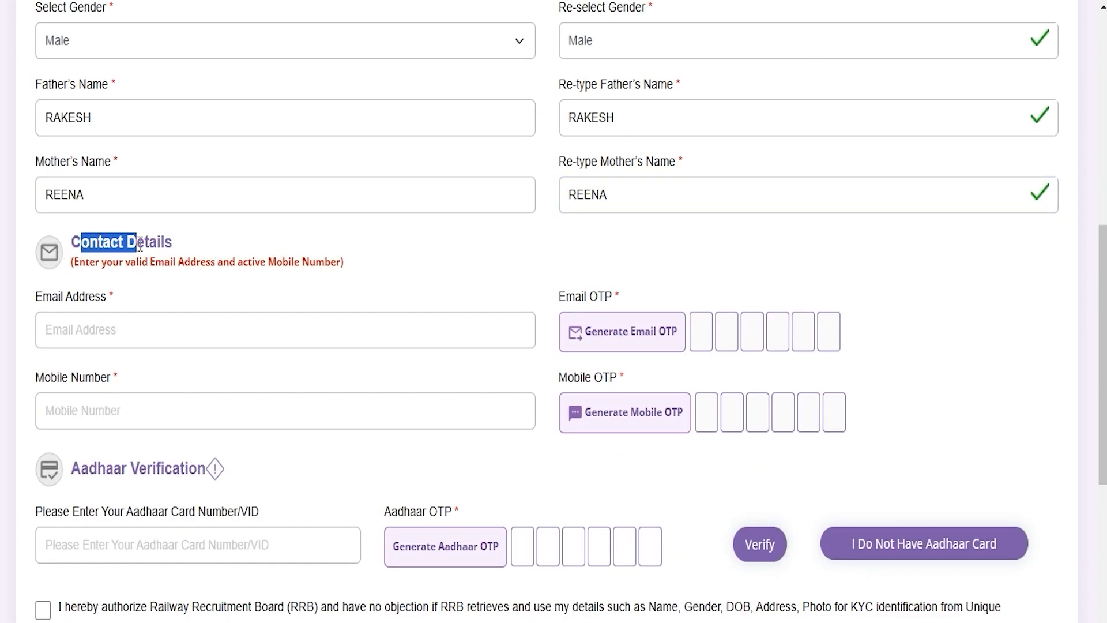
{"action": "left_click", "coordinate": [128, 326]}
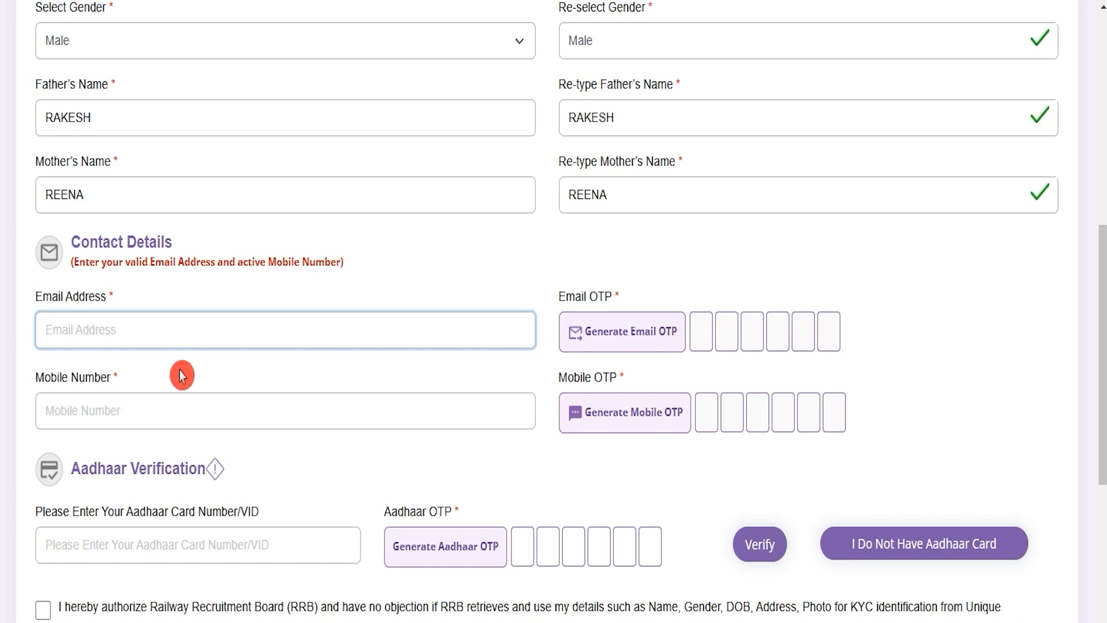
{"action": "left_click", "coordinate": [117, 407]}
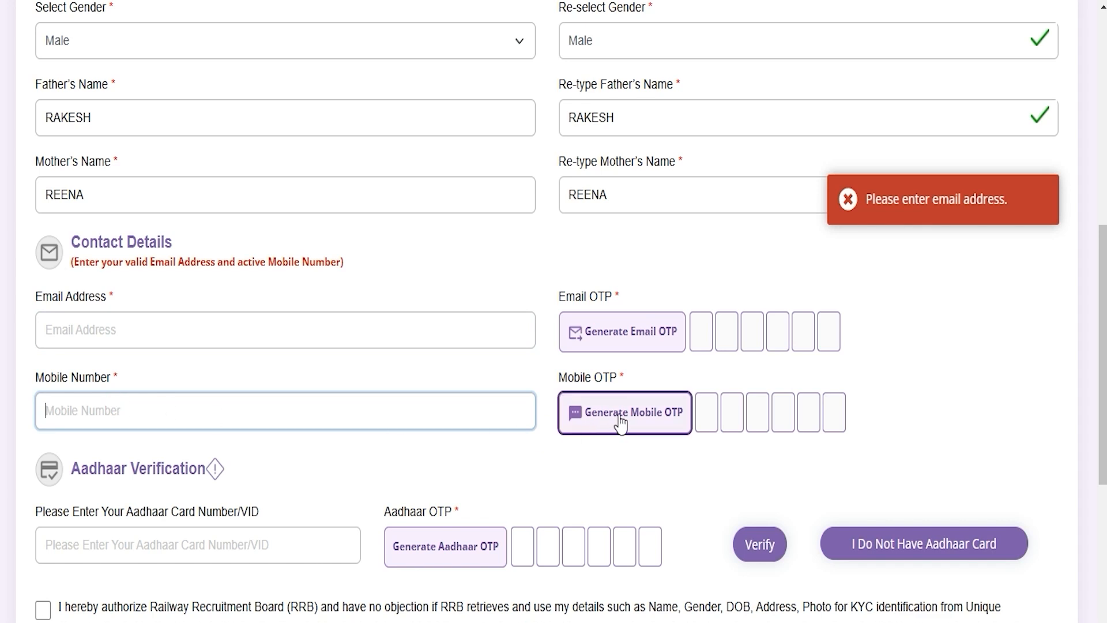
{"action": "left_click", "coordinate": [713, 412]}
{"action": "left_click", "coordinate": [731, 412]}
{"action": "left_click", "coordinate": [799, 405]}
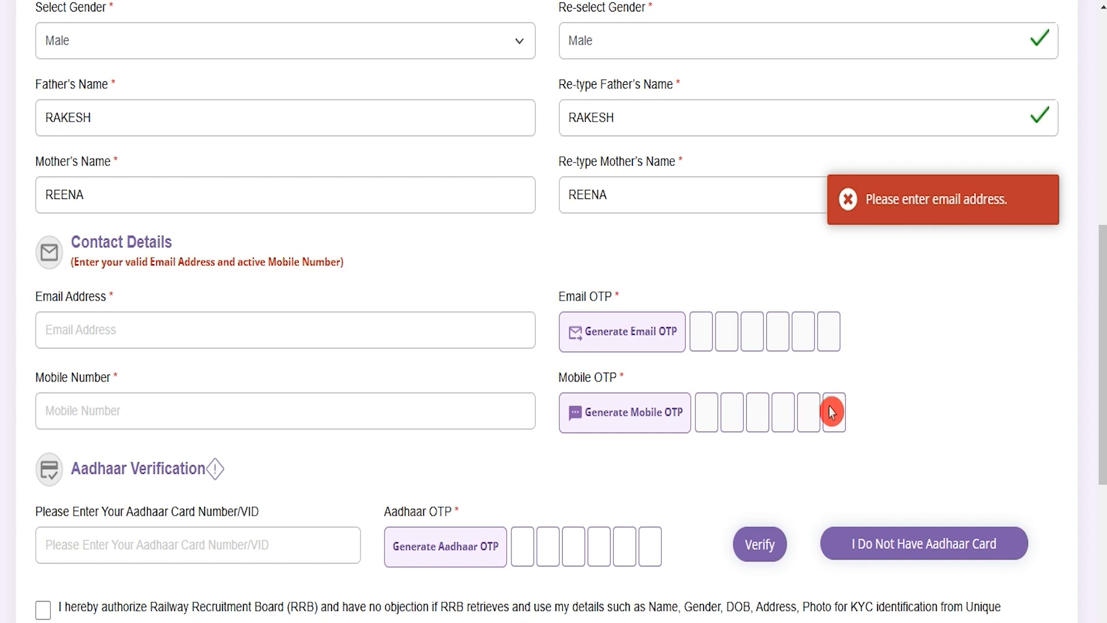
Declare under Aadhaar Verification that the candidate does not have an Aadhaar card and confirm that choice in the information dialog.
{"action": "scroll", "coordinate": [248, 479], "scroll_direction": "down", "scroll_amount": 3}
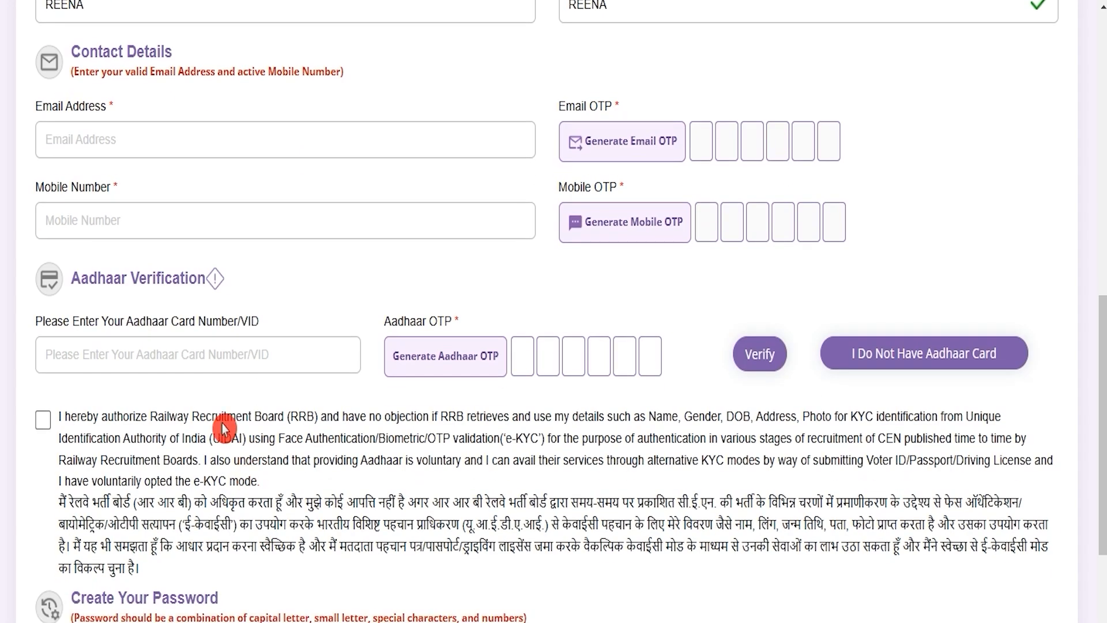
{"action": "left_click", "coordinate": [167, 356]}
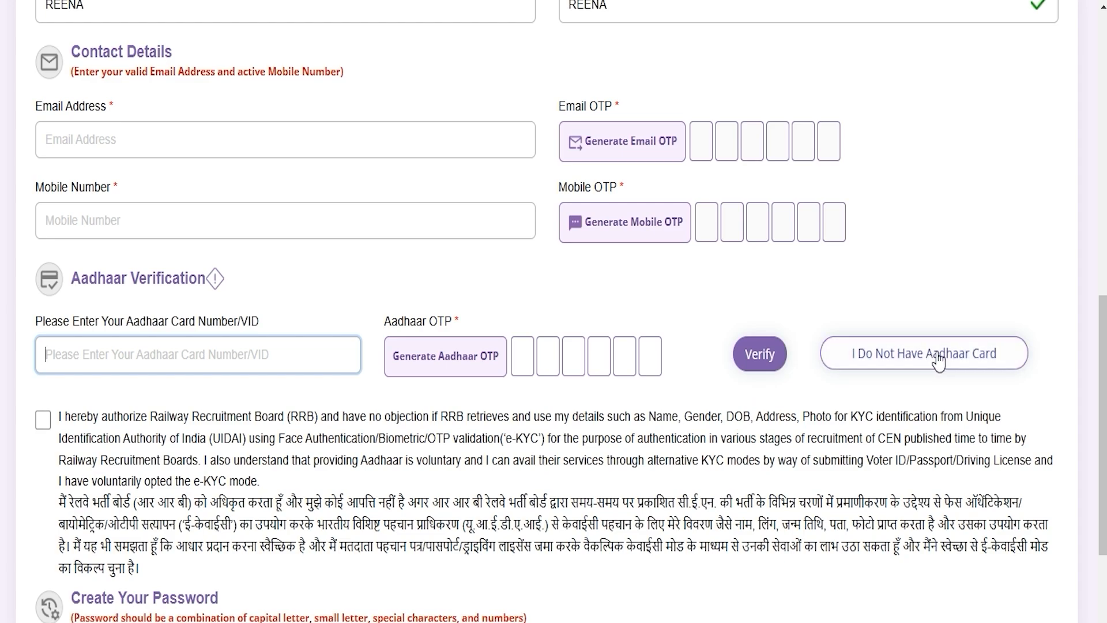
{"action": "left_click", "coordinate": [955, 361]}
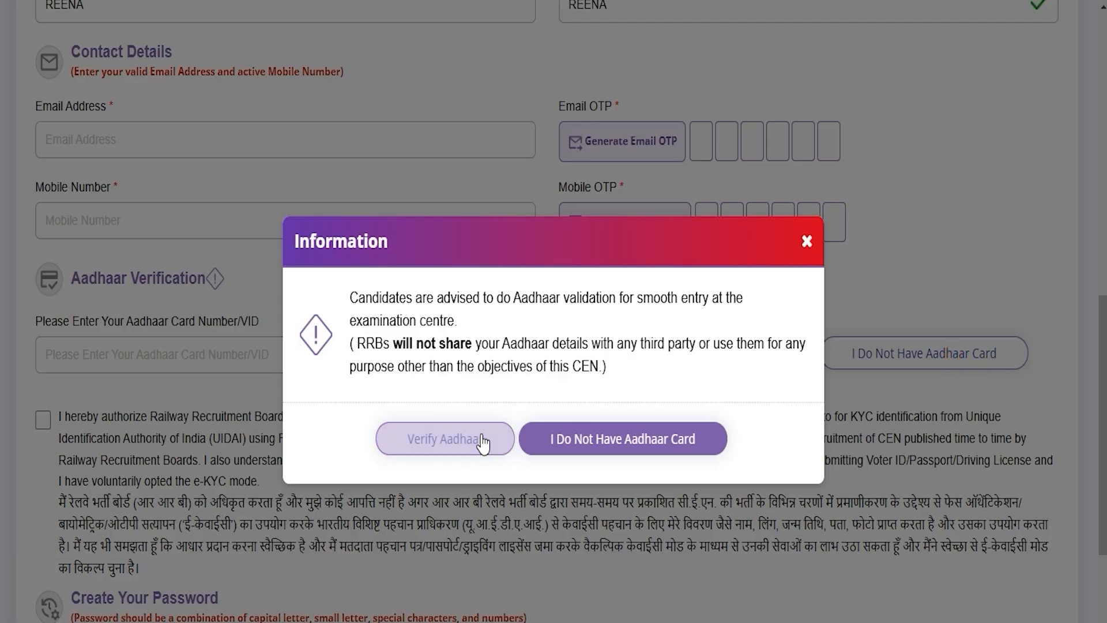
{"action": "left_click", "coordinate": [628, 439]}
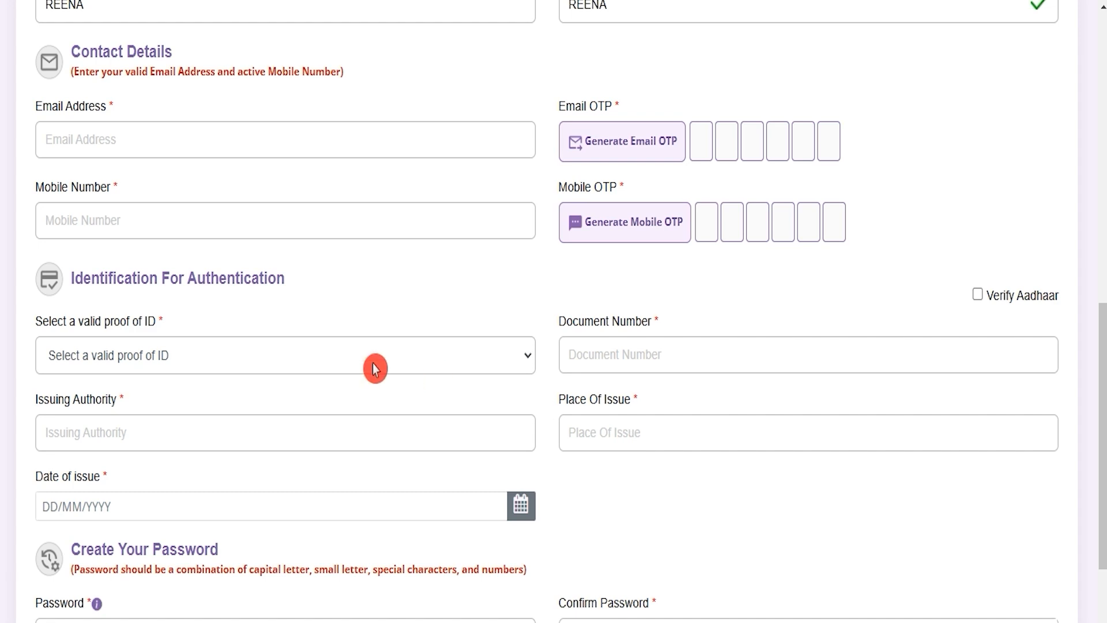
Check the proof of ID list and the document number, issuing authority, place and date of issue fields without filling them in.
{"action": "left_click", "coordinate": [279, 358]}
{"action": "left_click", "coordinate": [280, 358]}
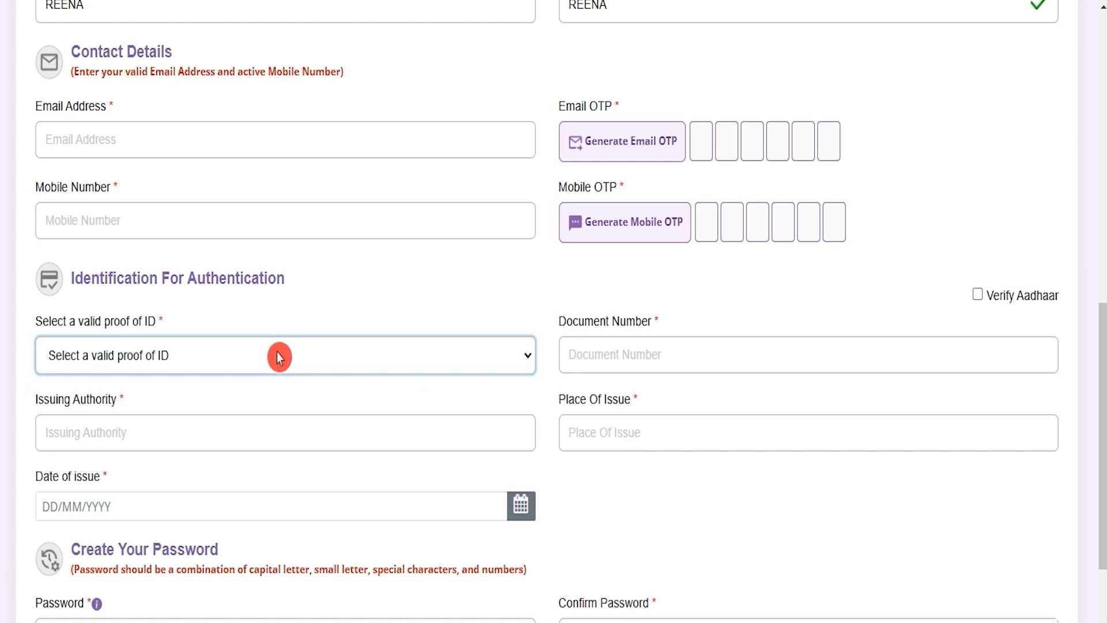
{"action": "left_click", "coordinate": [279, 357]}
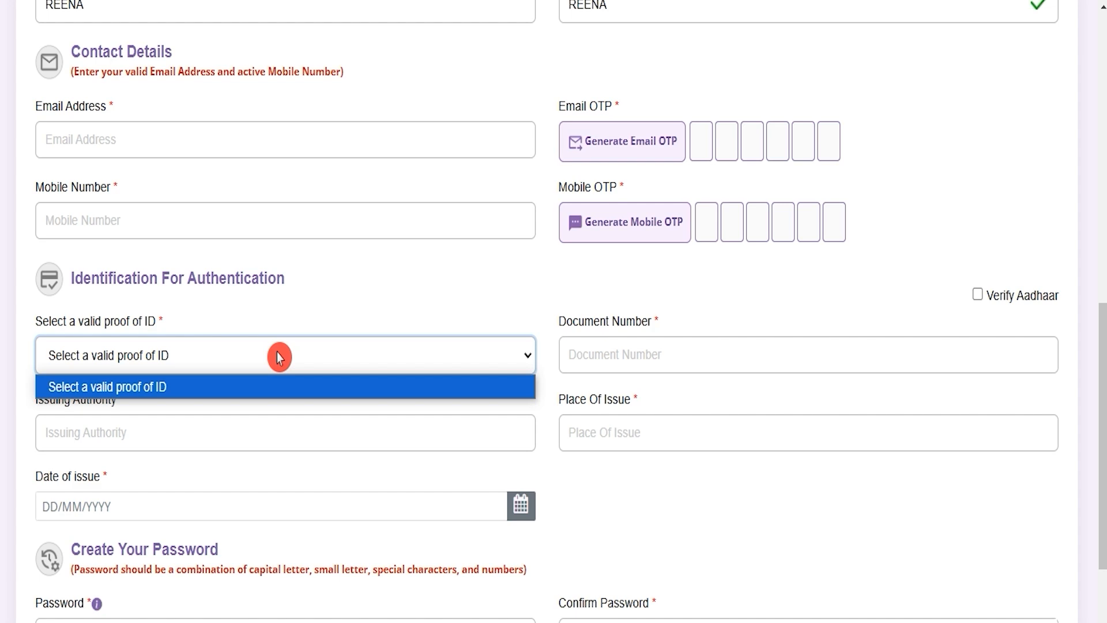
{"action": "left_click", "coordinate": [279, 358]}
{"action": "left_click", "coordinate": [602, 352]}
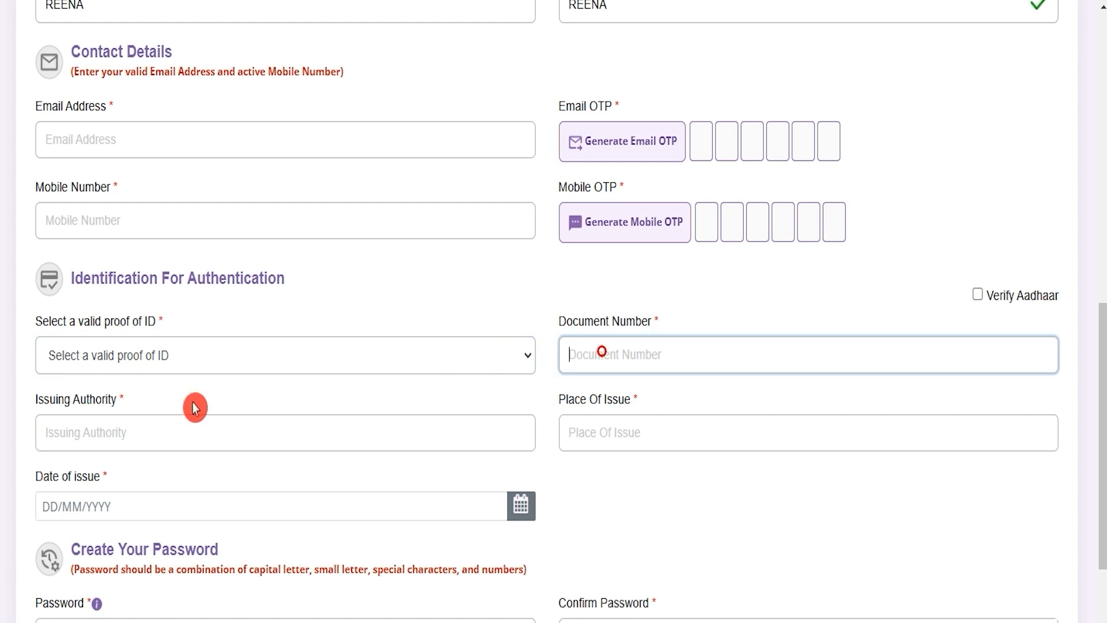
{"action": "left_click", "coordinate": [115, 431]}
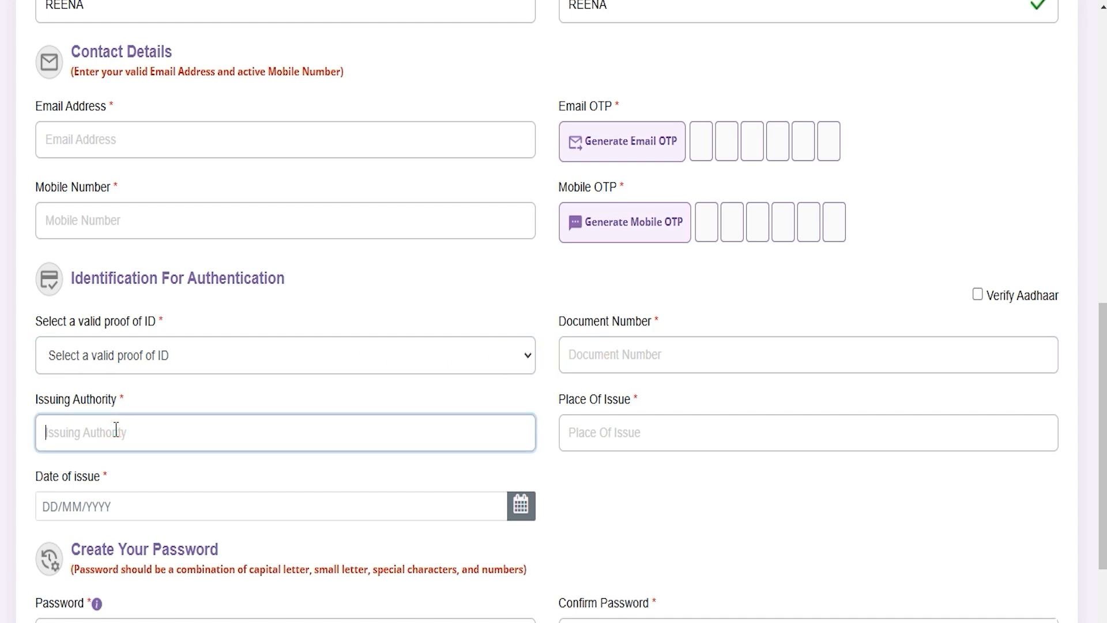
{"action": "left_click", "coordinate": [613, 433]}
{"action": "left_click", "coordinate": [133, 508]}
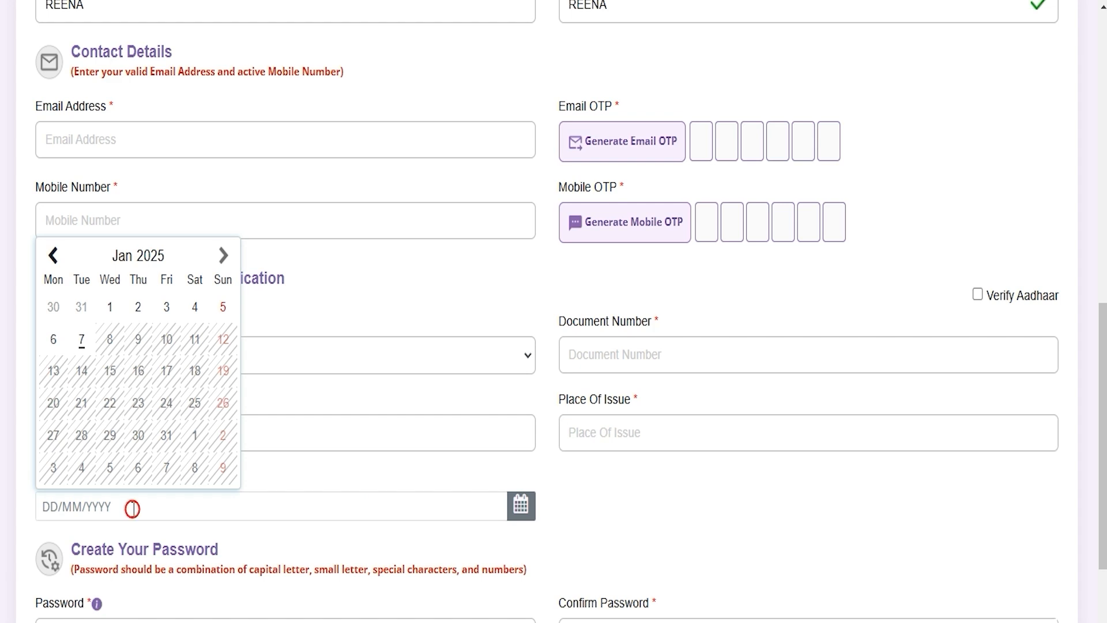
{"action": "left_click", "coordinate": [644, 555]}
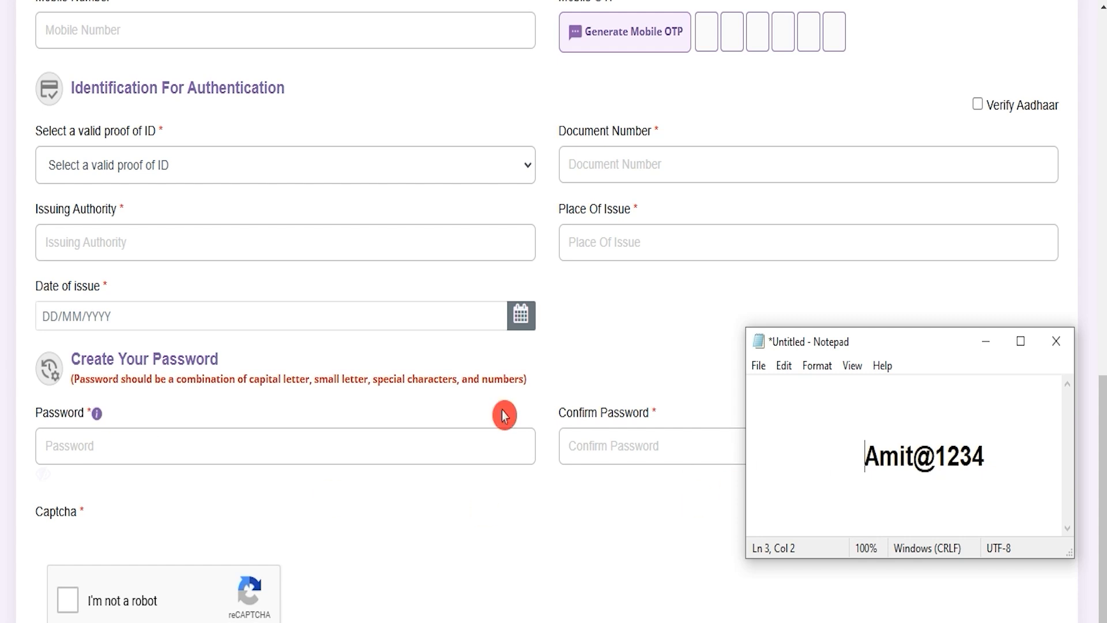
Examine the sample password's special character, the captcha and the Preview And Create An Account option that ends the form.
{"action": "left_click_drag", "start_coordinate": [865, 456], "coordinate": [929, 453]}
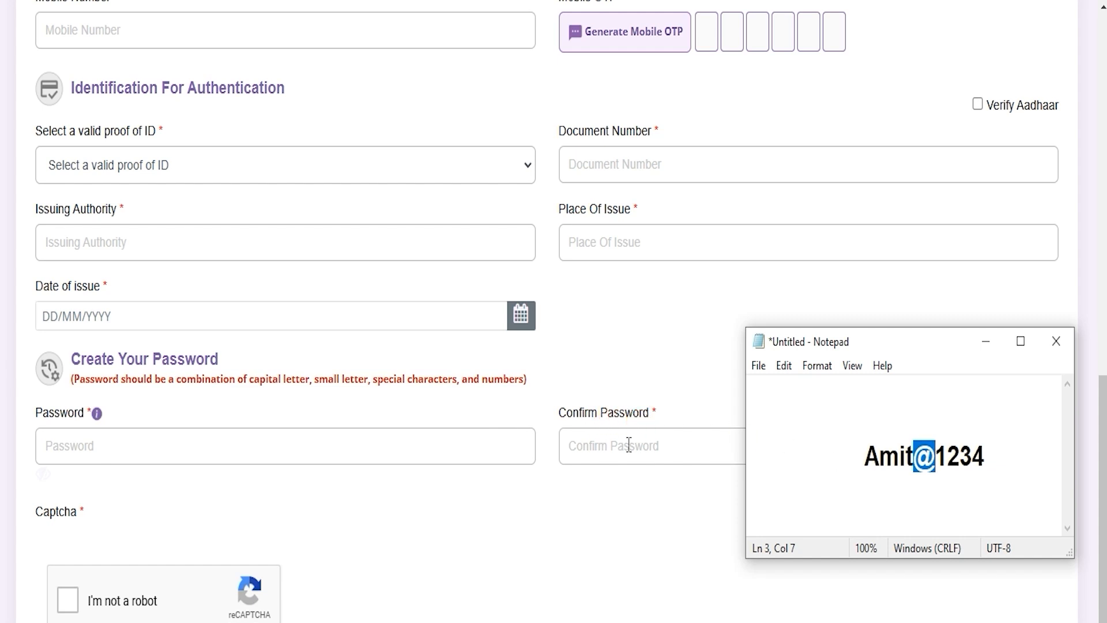
{"action": "left_click", "coordinate": [68, 603]}
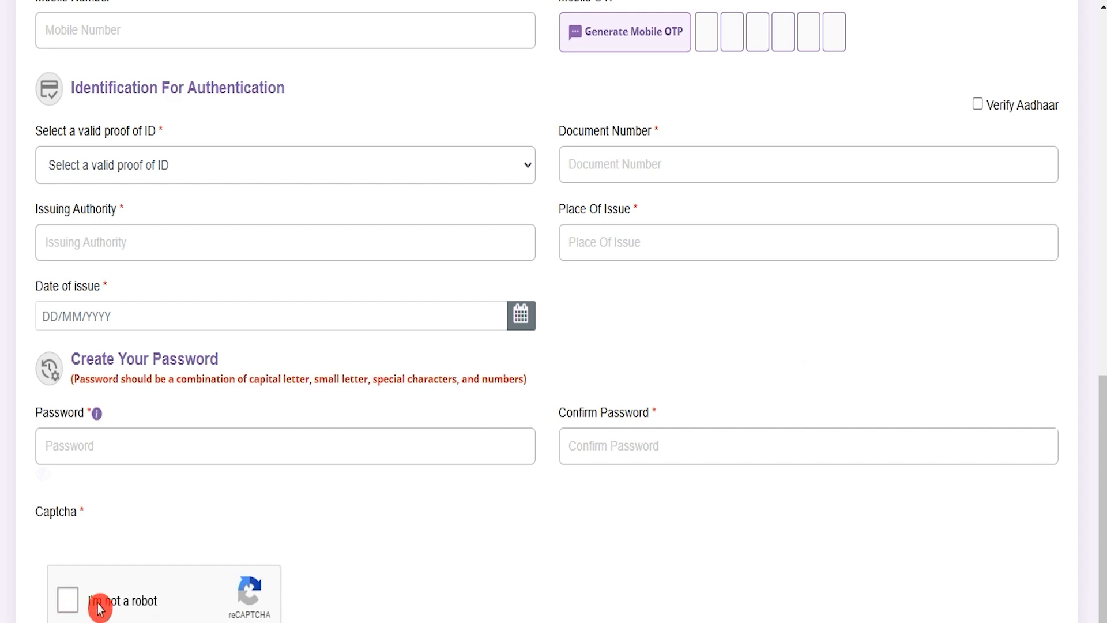
{"action": "scroll", "coordinate": [563, 609], "scroll_direction": "down", "scroll_amount": 2}
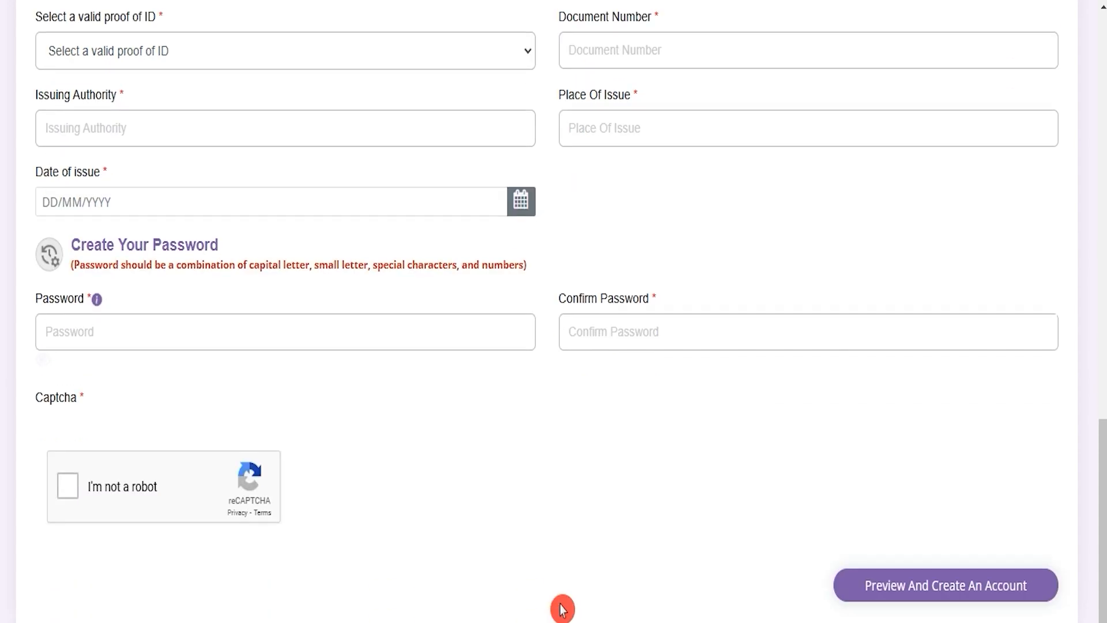
{"action": "left_click", "coordinate": [921, 594]}
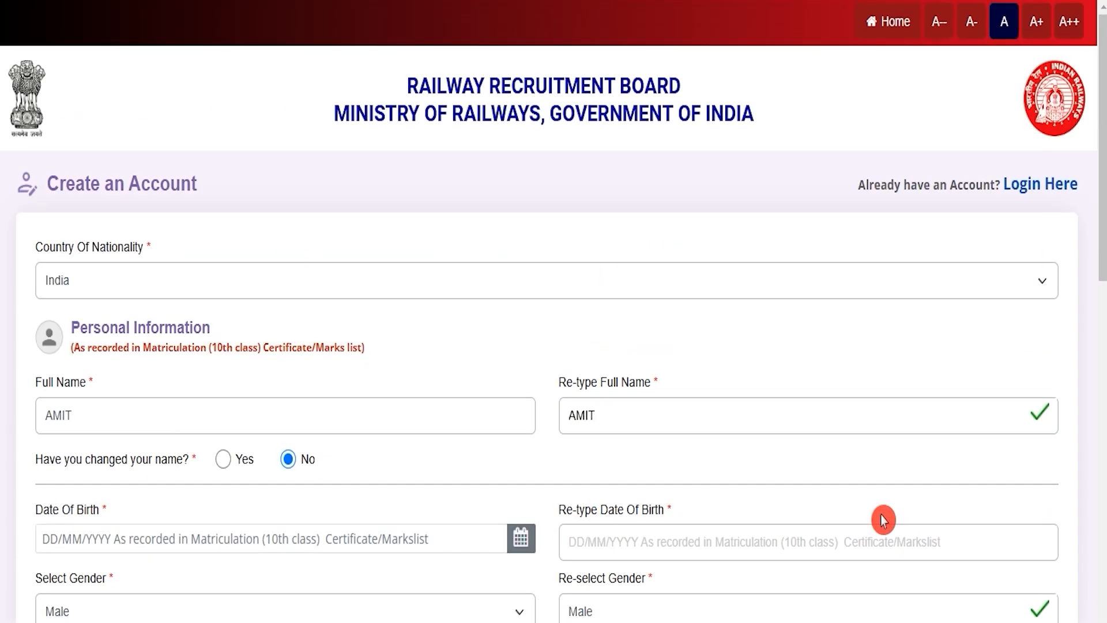
Return to the RRB home page and open the application login for candidates who already have an account.
{"action": "left_click", "coordinate": [895, 22]}
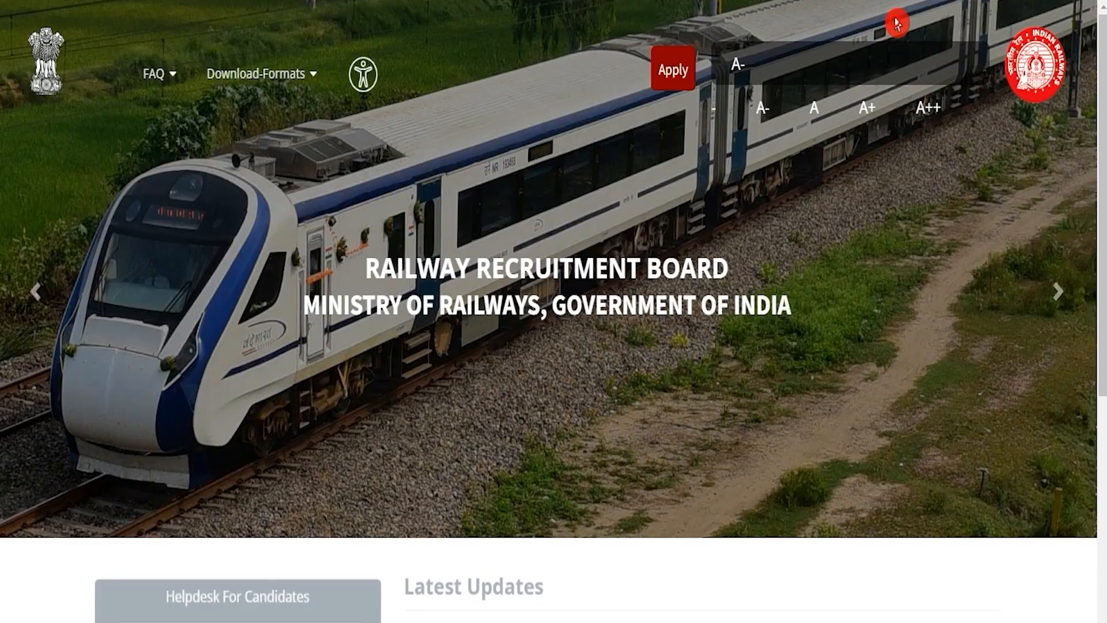
{"action": "left_click", "coordinate": [673, 69]}
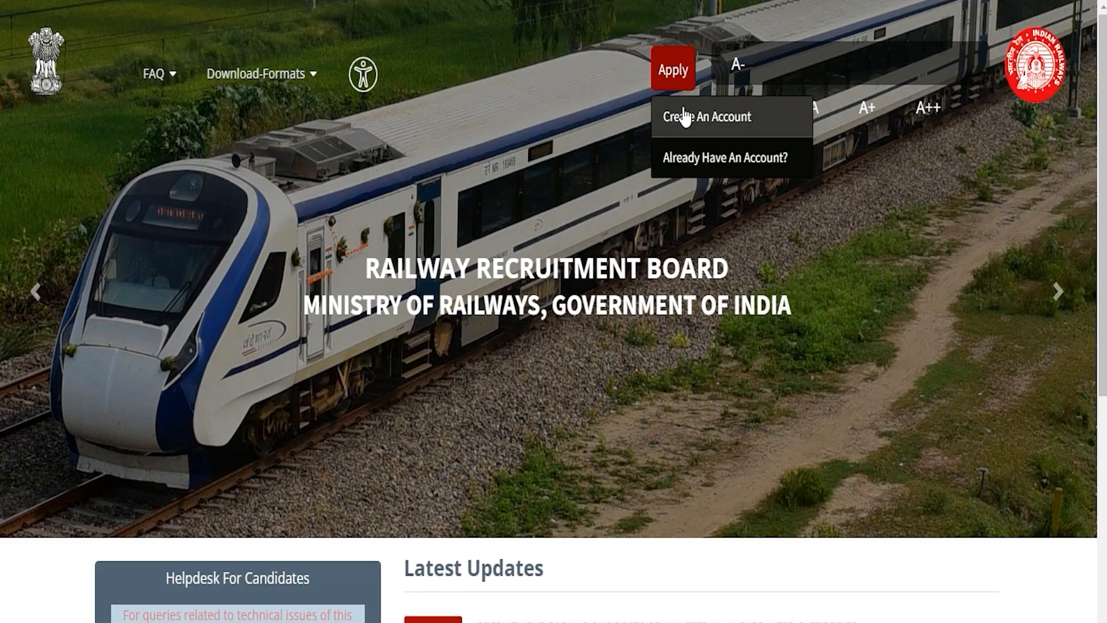
{"action": "left_click", "coordinate": [694, 161]}
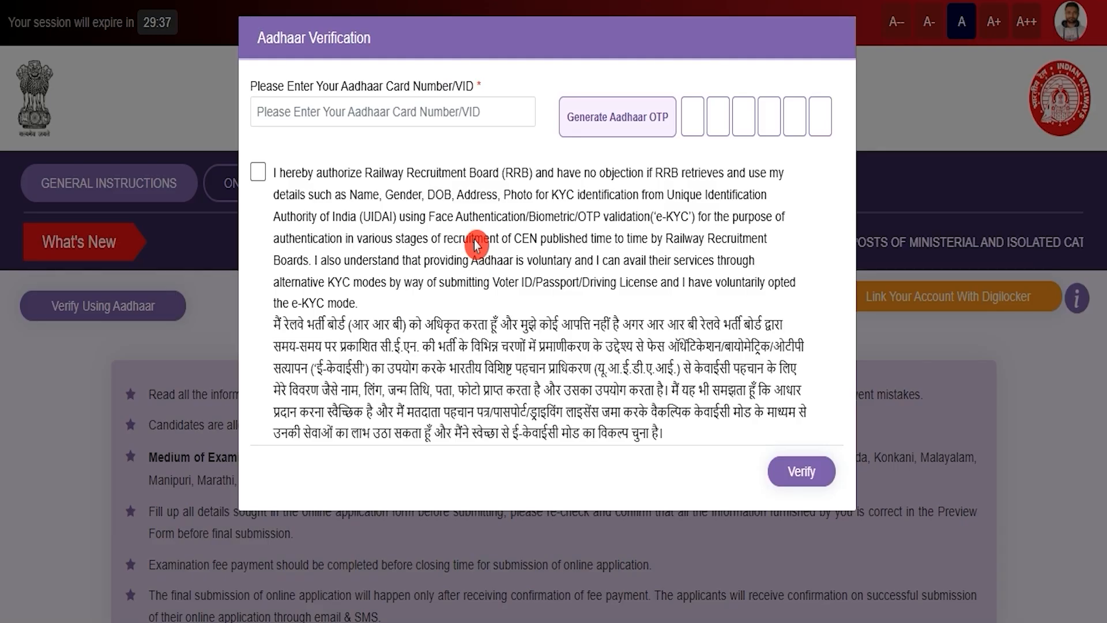
Go to the Aadhaar number field in the Aadhaar Verification dialog and give the e-KYC authorization consent.
{"action": "left_click", "coordinate": [378, 115]}
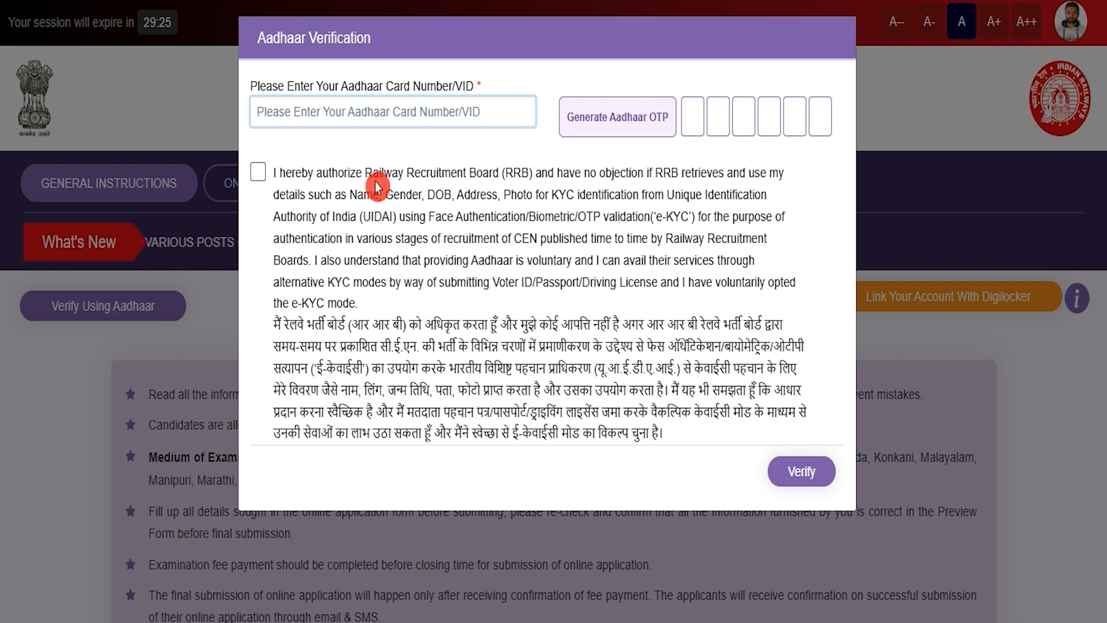
{"action": "left_click", "coordinate": [260, 179]}
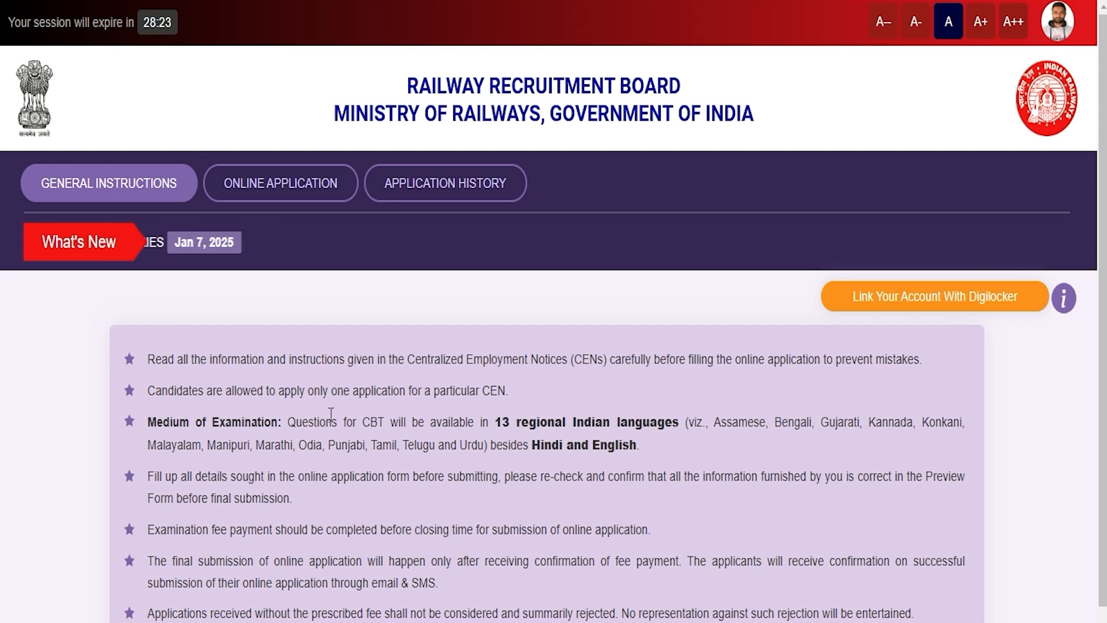
Open the online application for CEN No. 07/2024 and bring up the list of RRBs to apply for.
{"action": "left_click", "coordinate": [277, 184]}
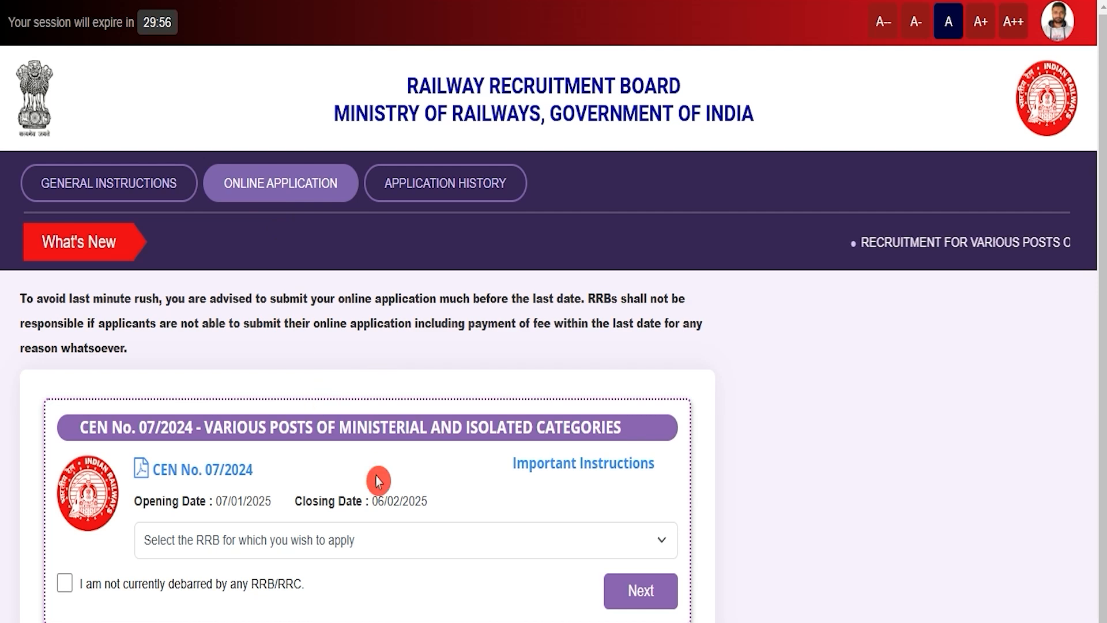
{"action": "left_click", "coordinate": [359, 550]}
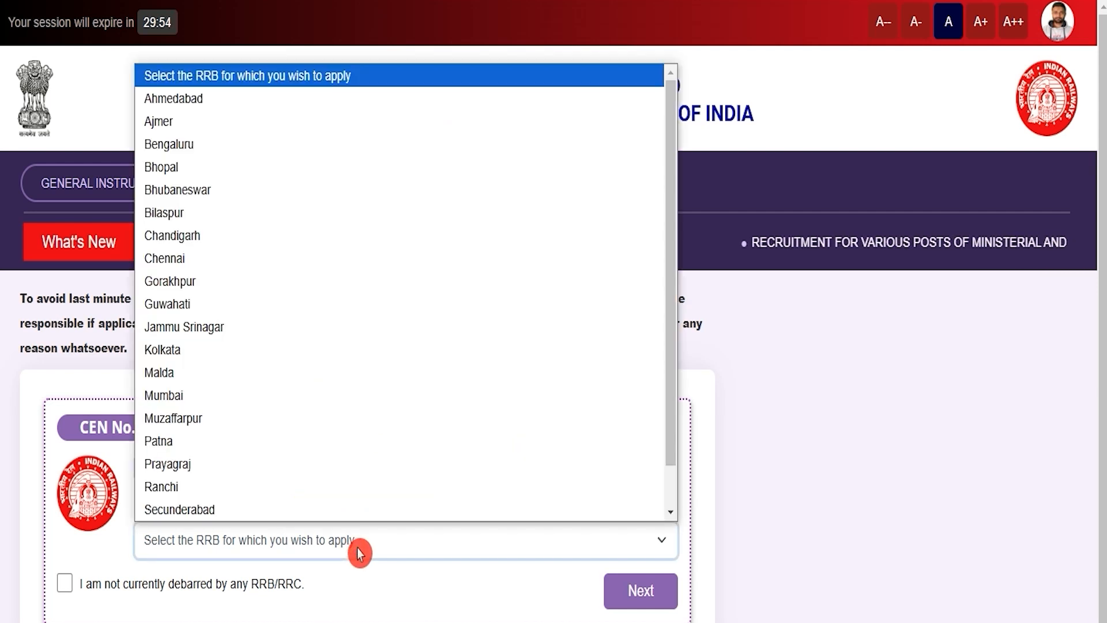
{"action": "left_click", "coordinate": [250, 174]}
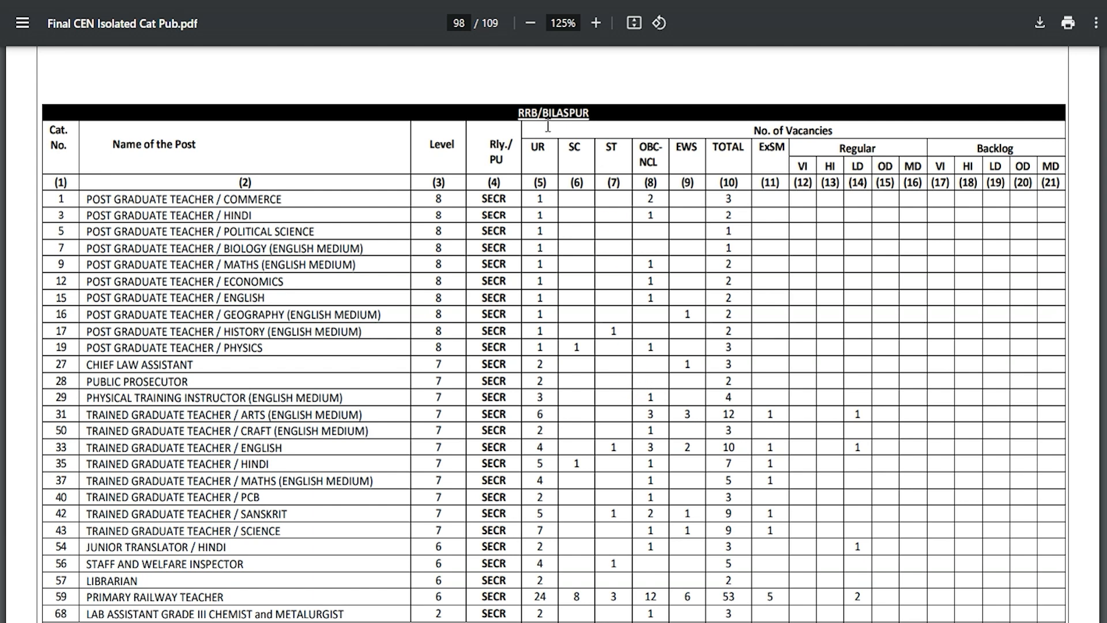
Check the total vacancies of RRB Bilaspur and RRB Guwahati in the CEN 07/2024 notice.
{"action": "left_click", "coordinate": [620, 458]}
{"action": "scroll", "coordinate": [620, 457], "scroll_direction": "down", "scroll_amount": 2}
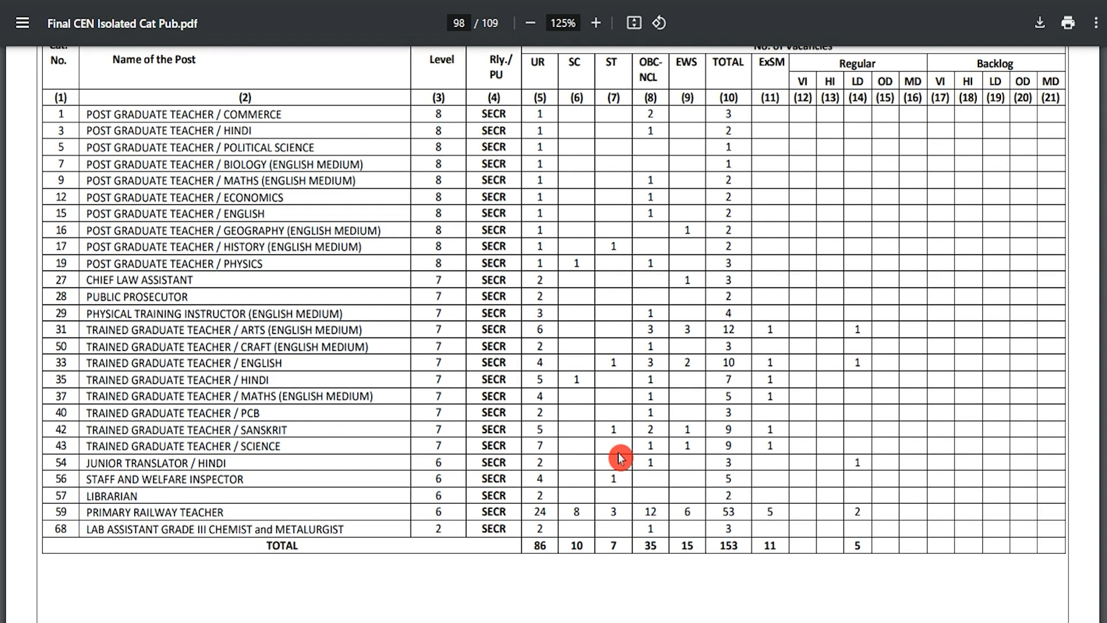
{"action": "double_click", "coordinate": [714, 545]}
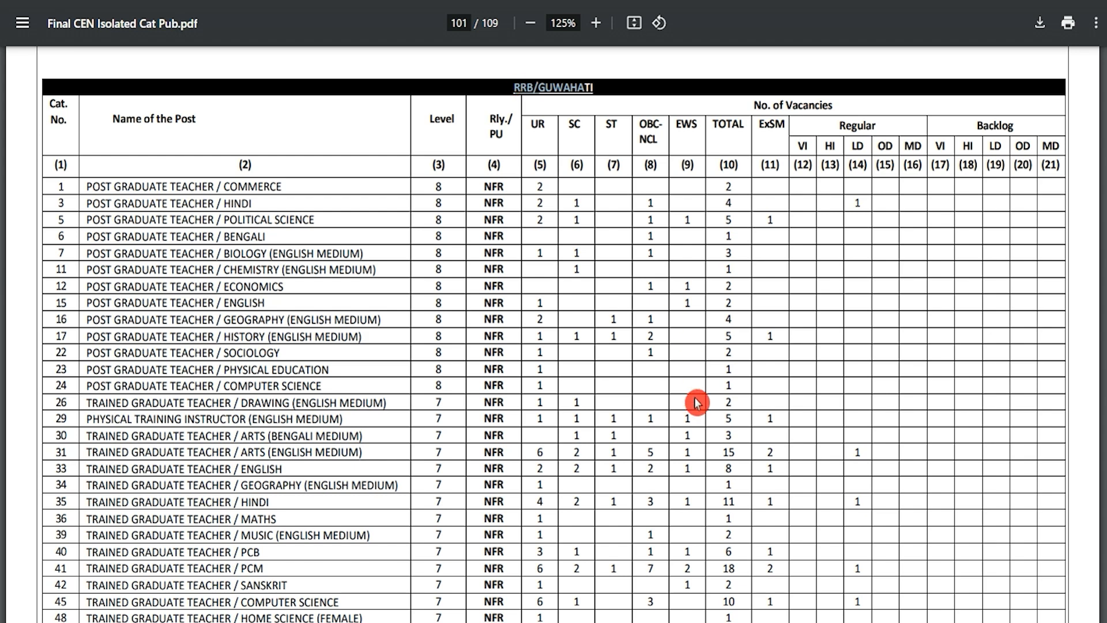
{"action": "scroll", "coordinate": [698, 404], "scroll_direction": "down", "scroll_amount": 6}
{"action": "scroll", "coordinate": [698, 406], "scroll_direction": "down", "scroll_amount": 6}
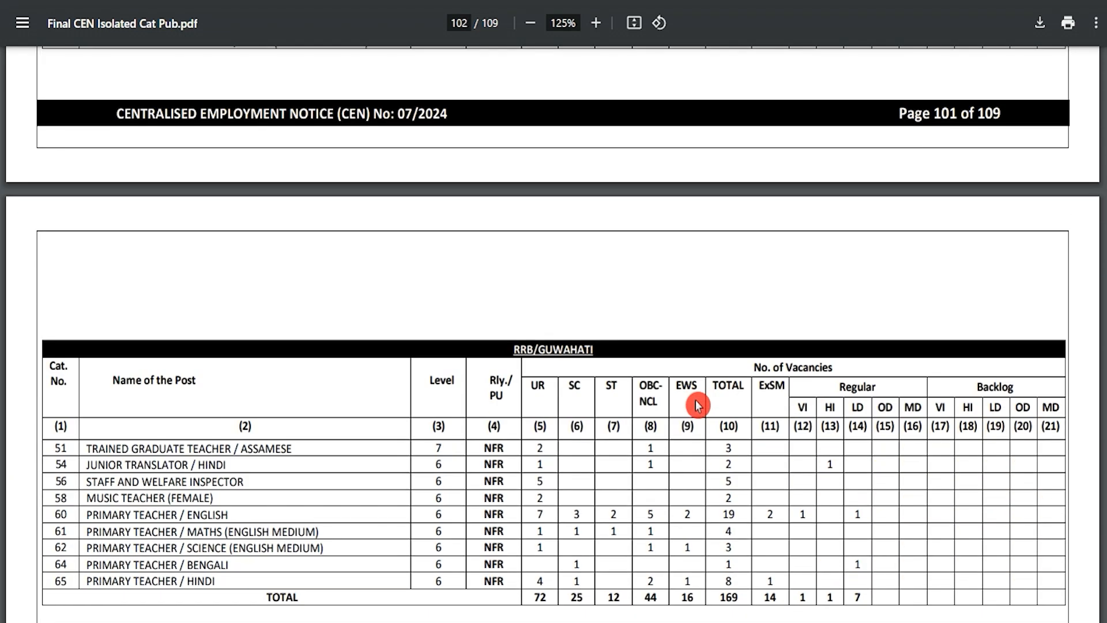
{"action": "double_click", "coordinate": [716, 512]}
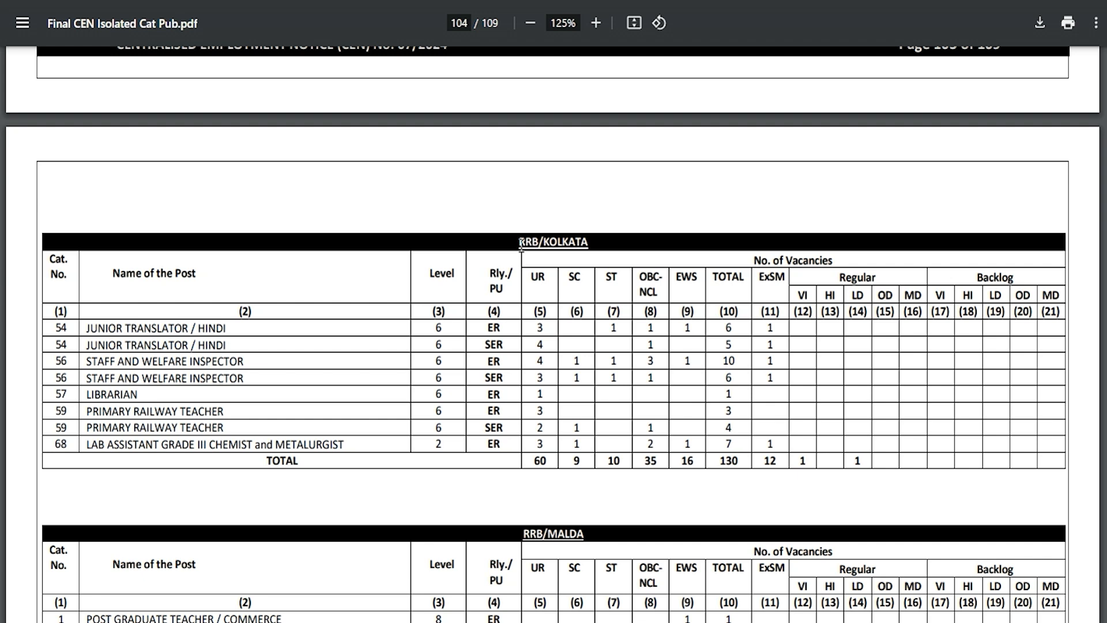
Check the total vacancies of further RRBs in the notice, including Mumbai and Prayagraj.
{"action": "left_click_drag", "start_coordinate": [521, 245], "coordinate": [557, 243]}
{"action": "double_click", "coordinate": [726, 460]}
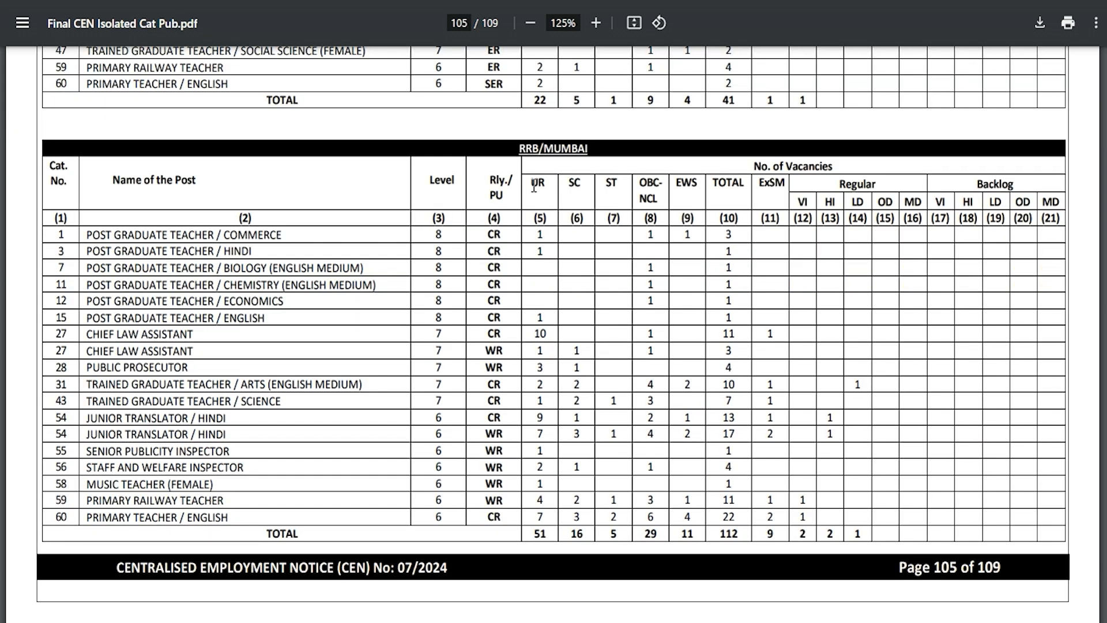
{"action": "left_click_drag", "start_coordinate": [520, 150], "coordinate": [591, 153]}
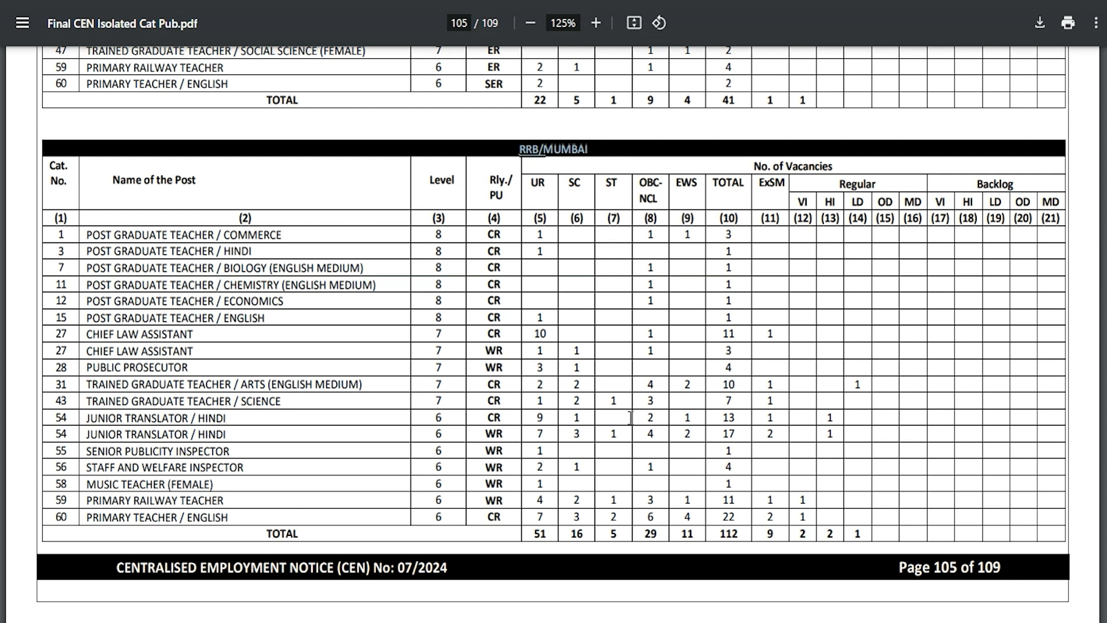
{"action": "double_click", "coordinate": [720, 533]}
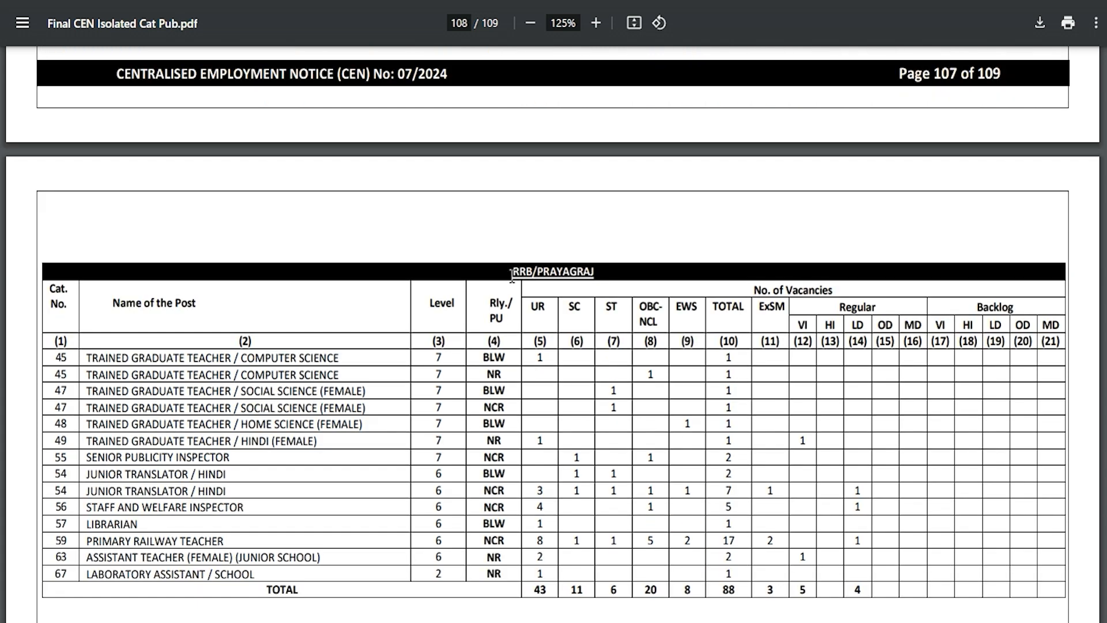
{"action": "left_click_drag", "start_coordinate": [512, 274], "coordinate": [592, 272]}
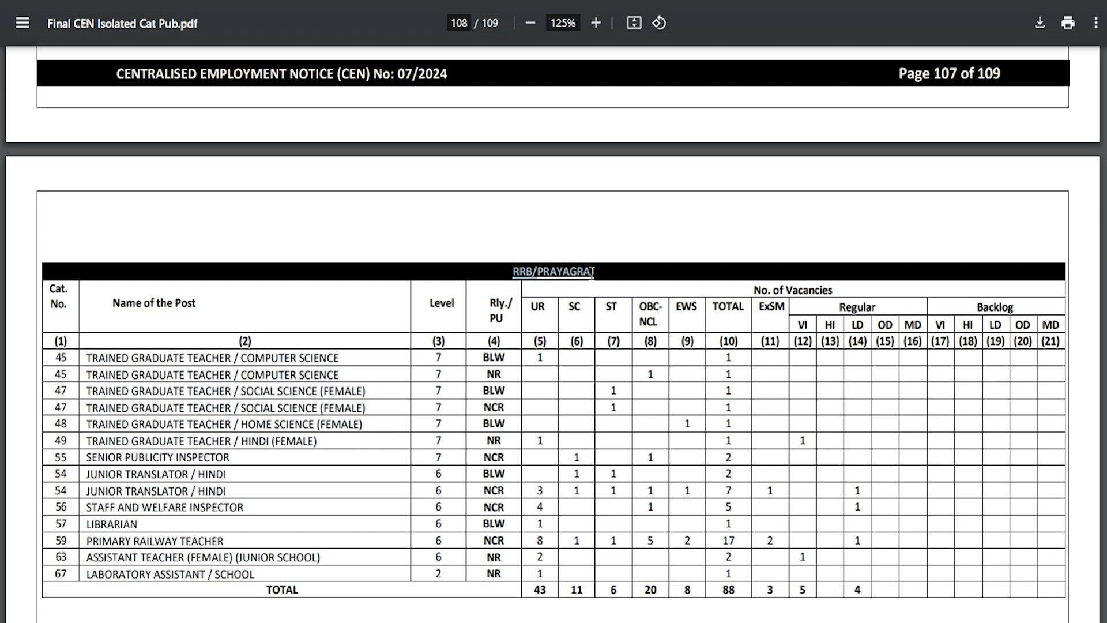
{"action": "left_click", "coordinate": [725, 587]}
{"action": "left_click", "coordinate": [540, 422]}
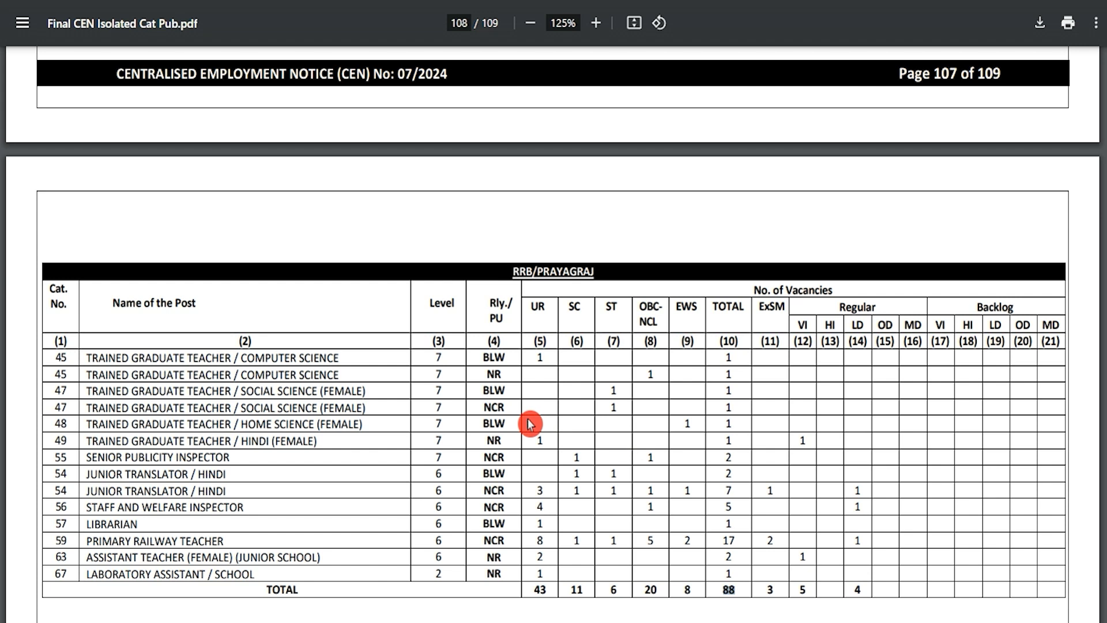
Declare not being debarred by any RRB/RRC and continue the CEN No. 07/2024 application with Bhopal as the RRB.
{"action": "left_click", "coordinate": [69, 584]}
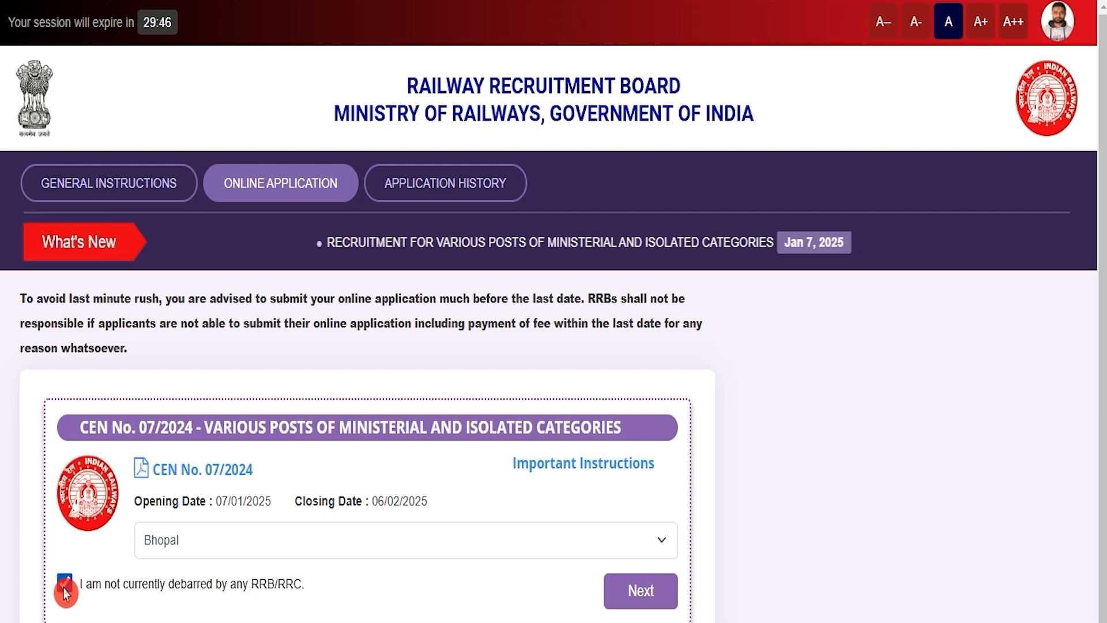
{"action": "left_click", "coordinate": [236, 603]}
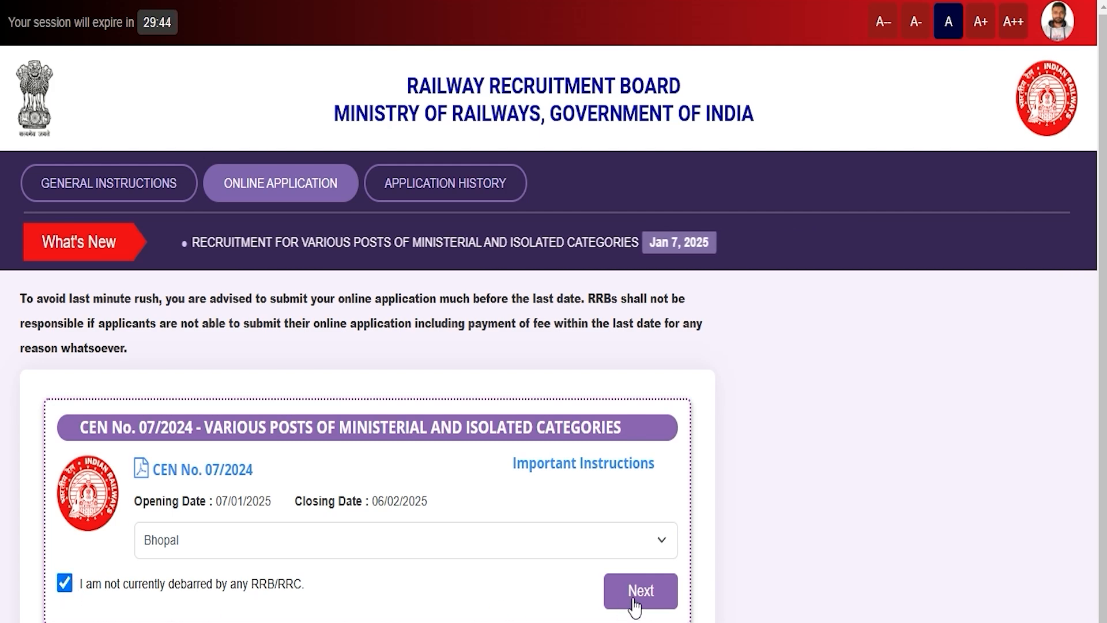
{"action": "left_click", "coordinate": [640, 591]}
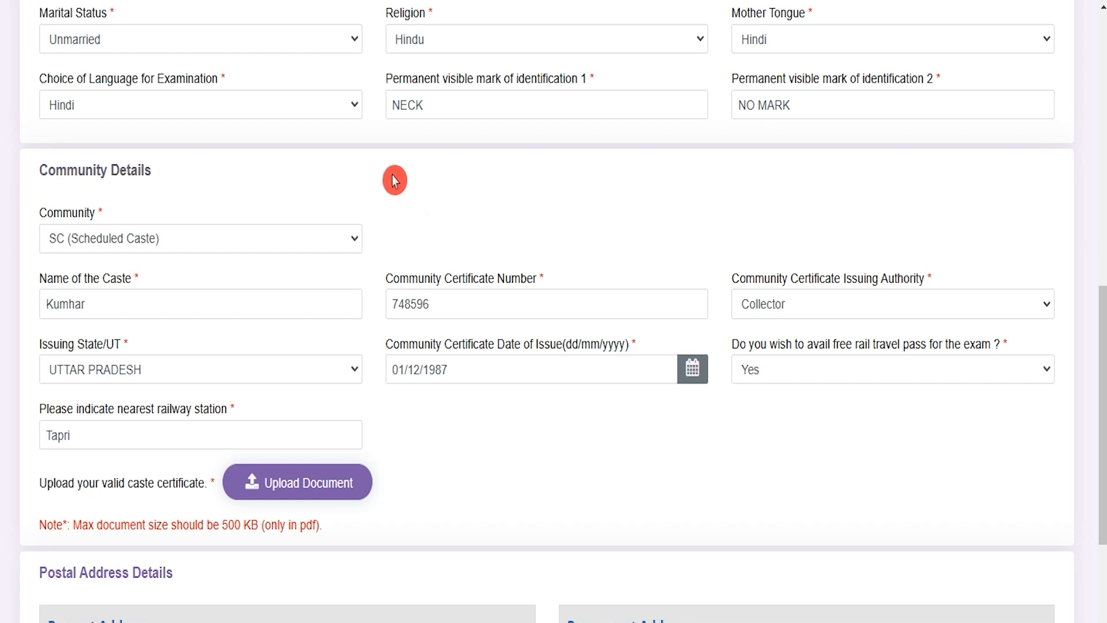
Review the choices offered for marital status, religion, mother tongue and language for examination.
{"action": "left_click", "coordinate": [198, 48]}
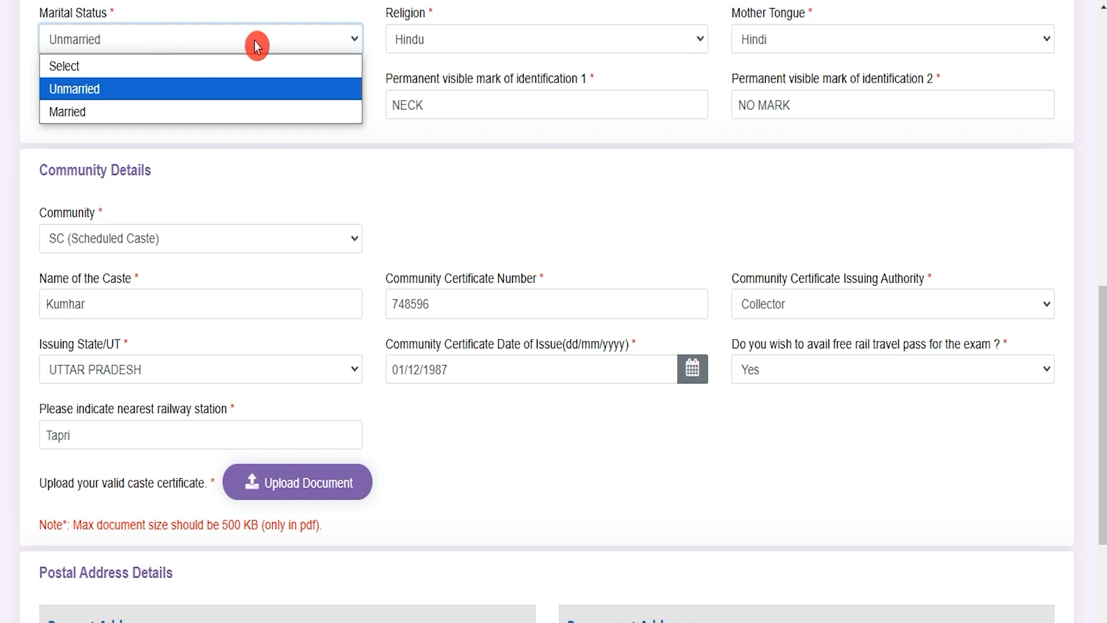
{"action": "left_click", "coordinate": [455, 40]}
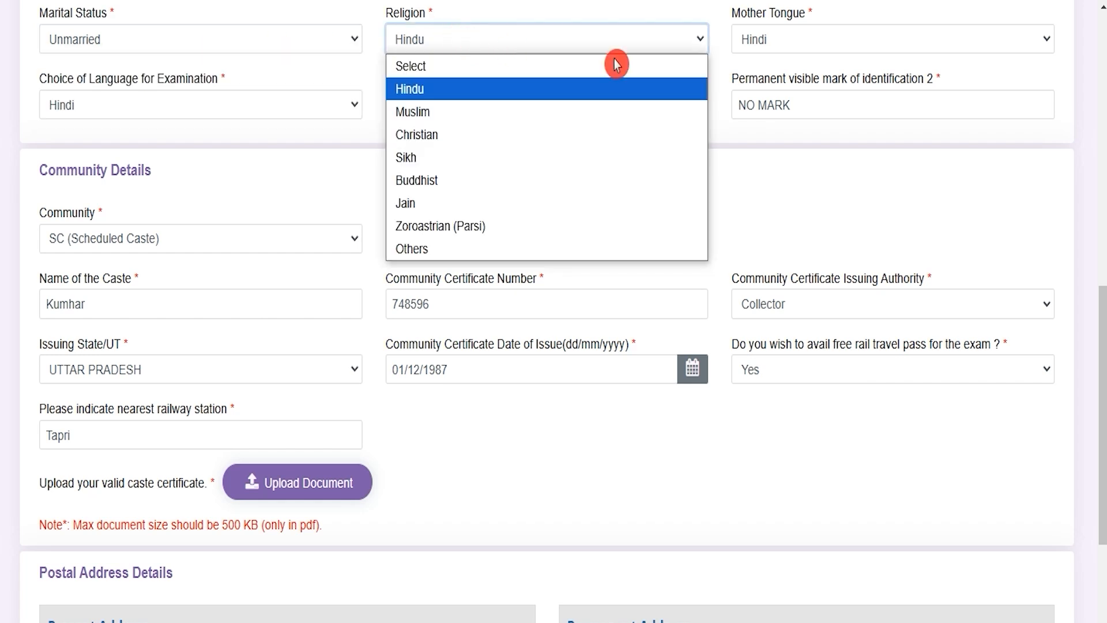
{"action": "left_click", "coordinate": [774, 42]}
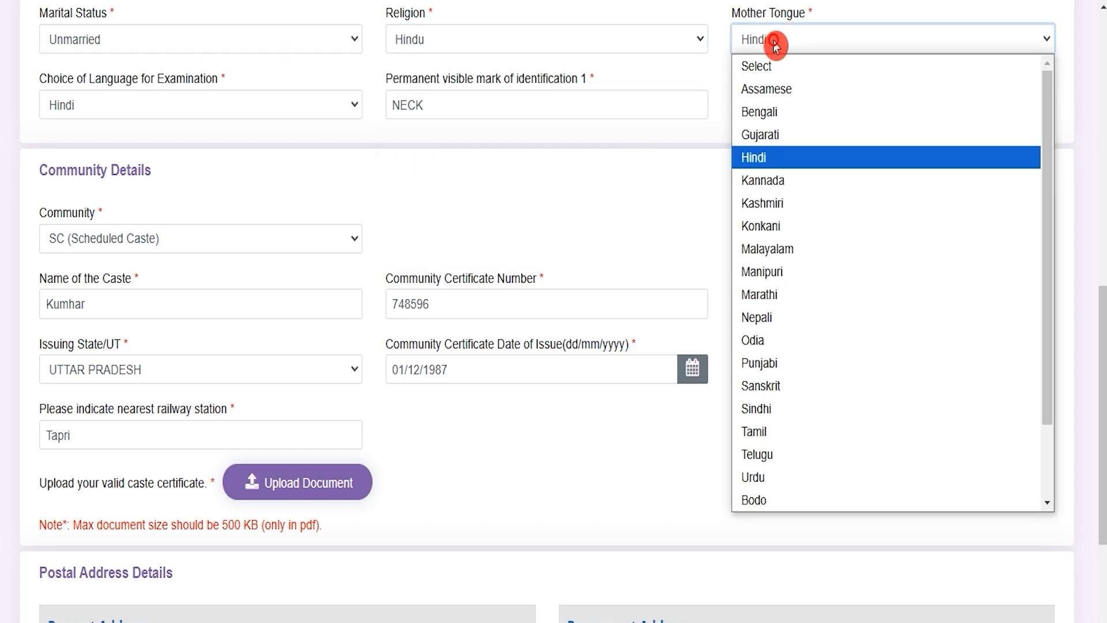
{"action": "left_click", "coordinate": [207, 113]}
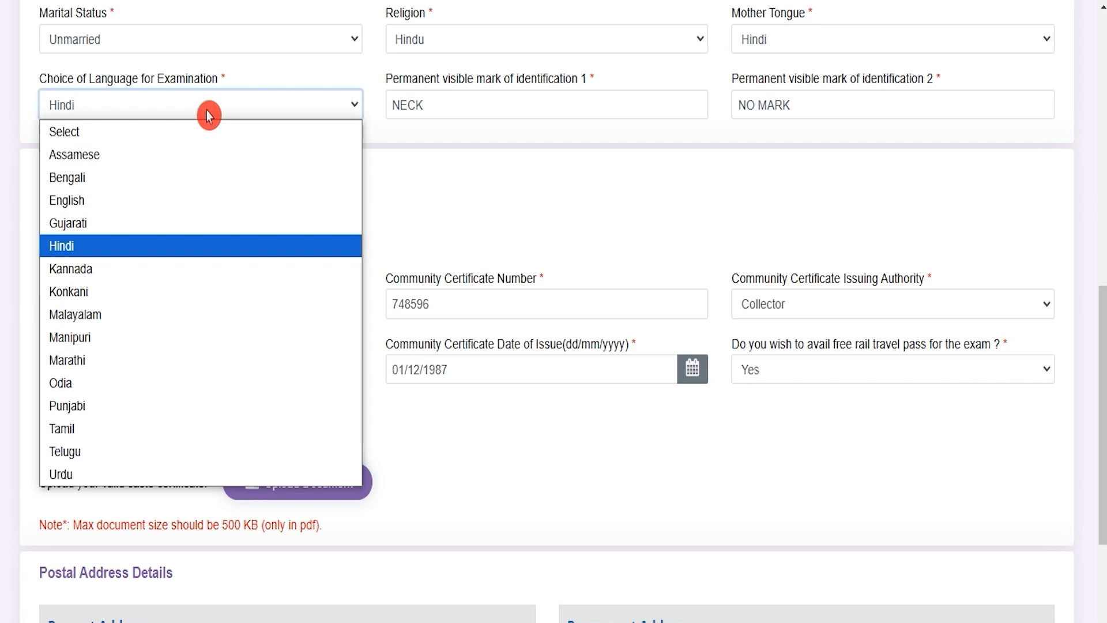
{"action": "left_click", "coordinate": [209, 116]}
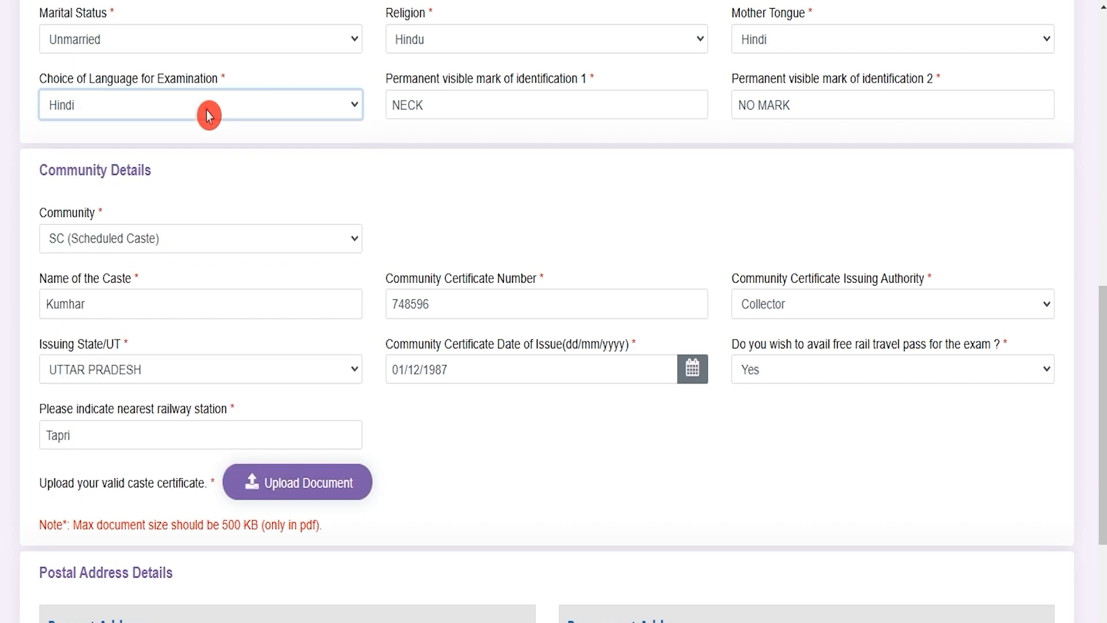
Examine the two permanent visible mark of identification fields and their sample entries.
{"action": "left_click", "coordinate": [462, 102]}
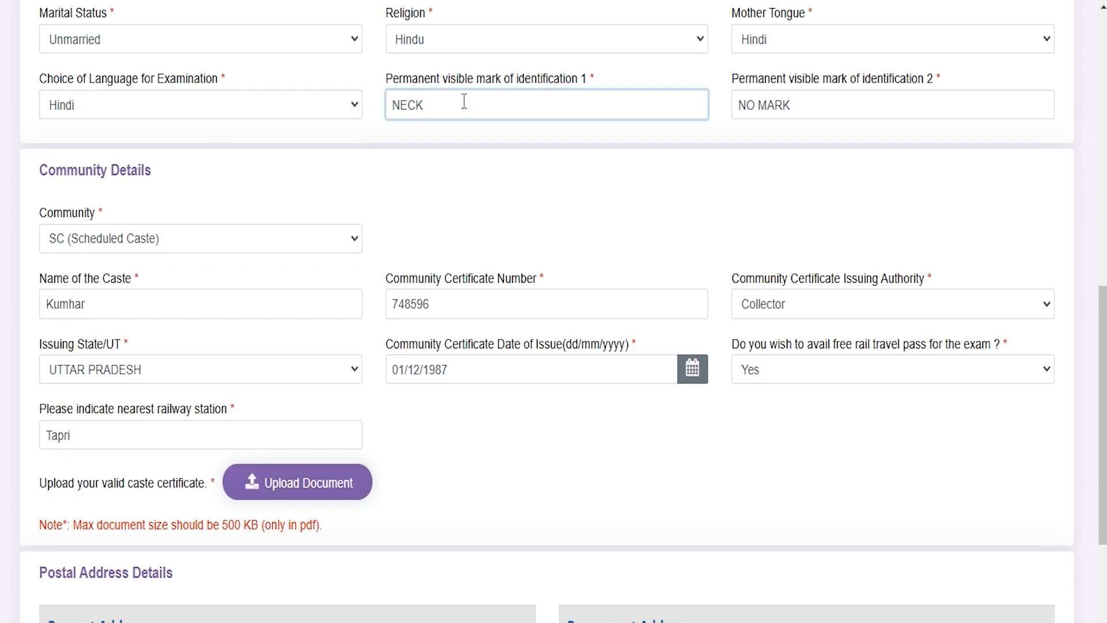
{"action": "left_click_drag", "start_coordinate": [474, 78], "coordinate": [511, 79]}
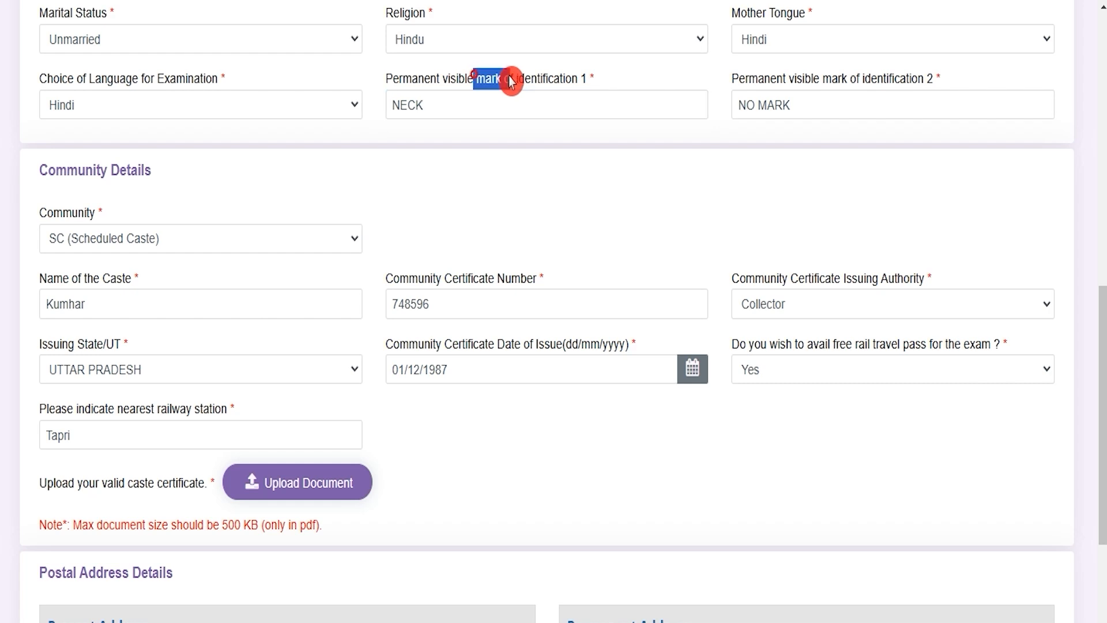
{"action": "left_click_drag", "start_coordinate": [772, 79], "coordinate": [868, 82]}
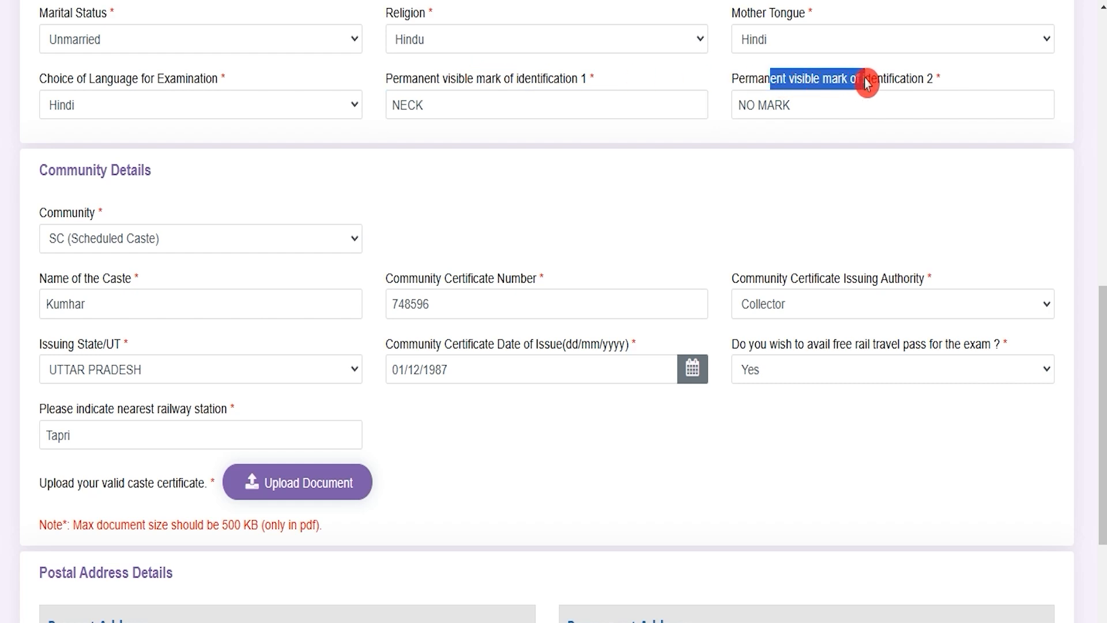
{"action": "left_click", "coordinate": [808, 106]}
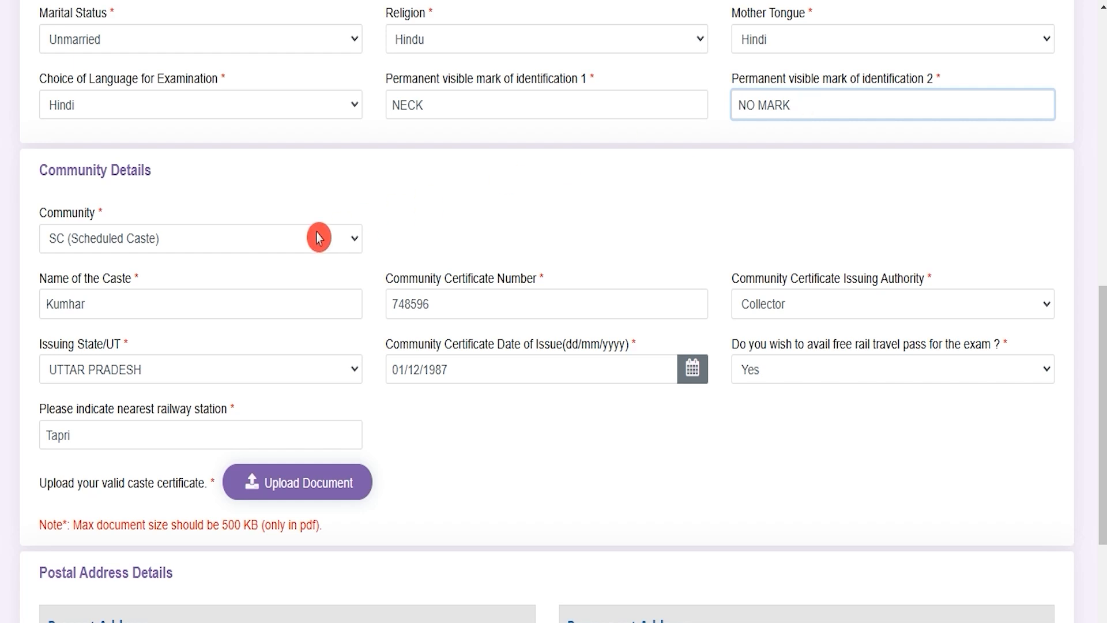
Review the community, caste name, community certificate number and certificate issuing authority entries in Community Details.
{"action": "left_click", "coordinate": [159, 242]}
{"action": "left_click", "coordinate": [158, 242]}
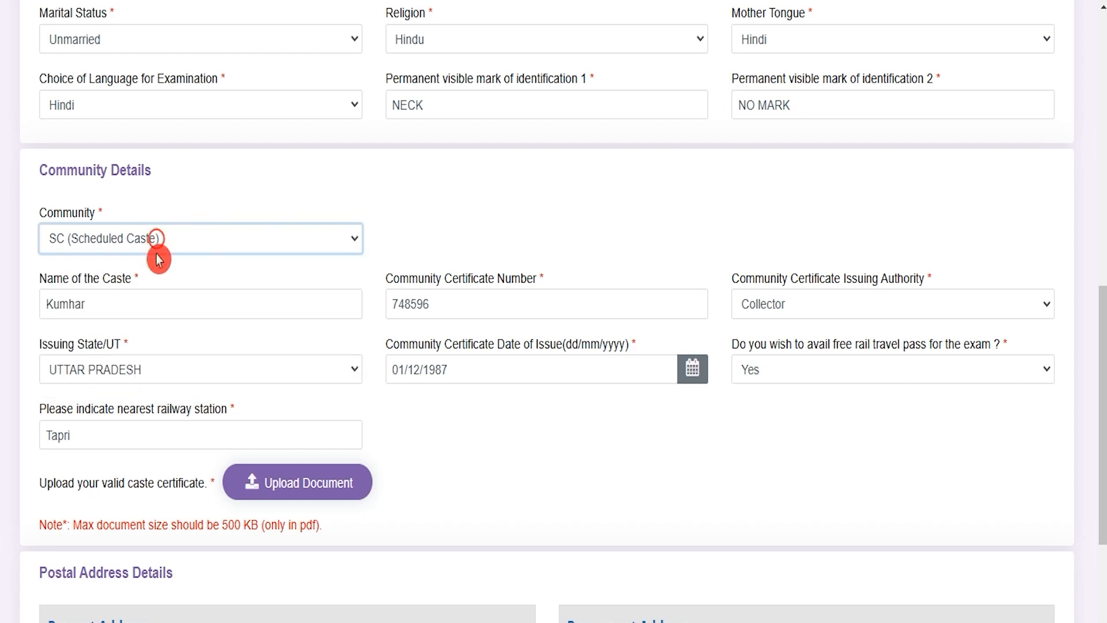
{"action": "left_click", "coordinate": [150, 301]}
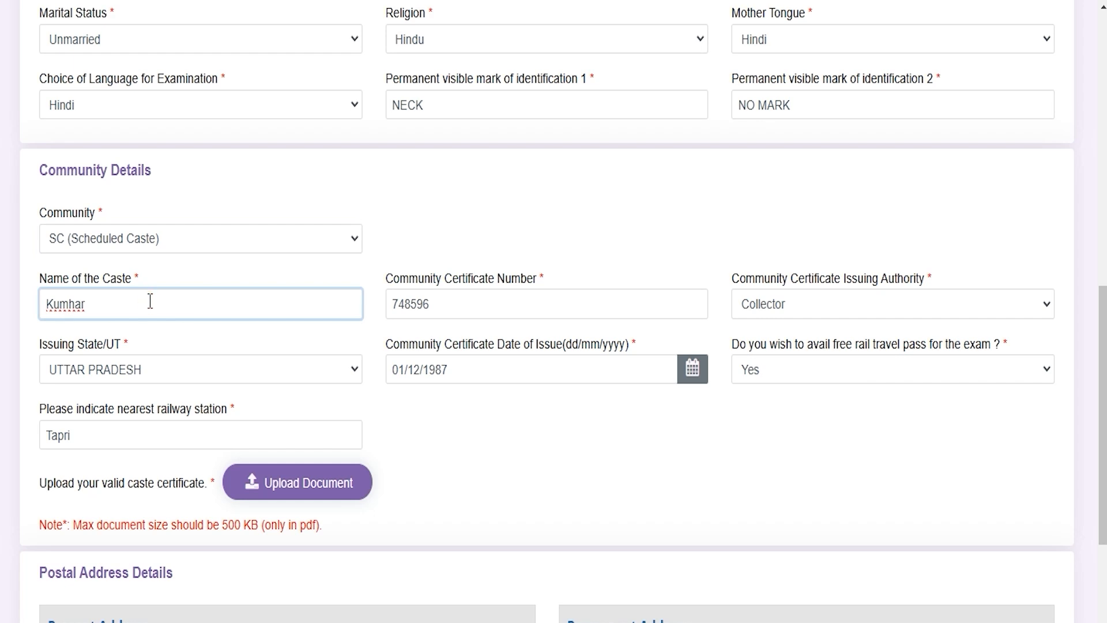
{"action": "left_click", "coordinate": [459, 309]}
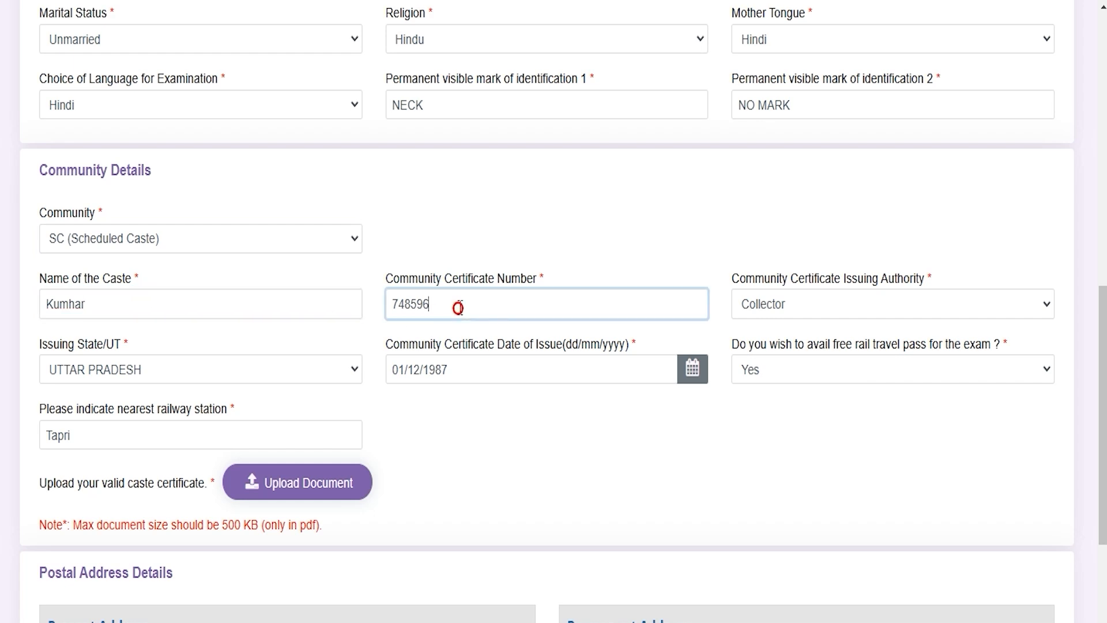
{"action": "left_click", "coordinate": [805, 308]}
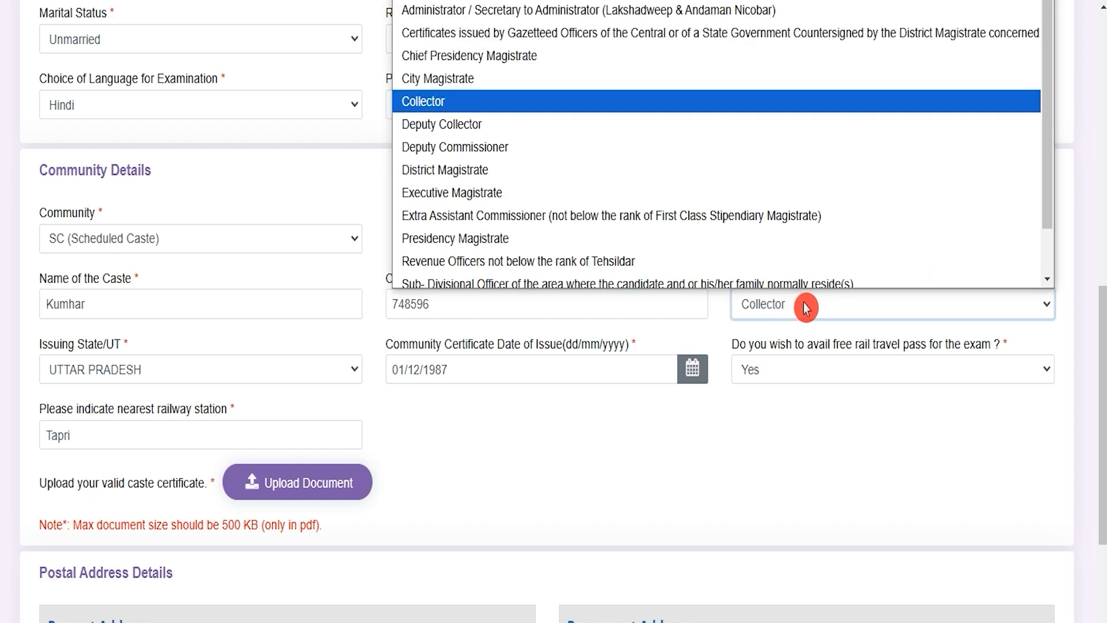
{"action": "left_click", "coordinate": [805, 309]}
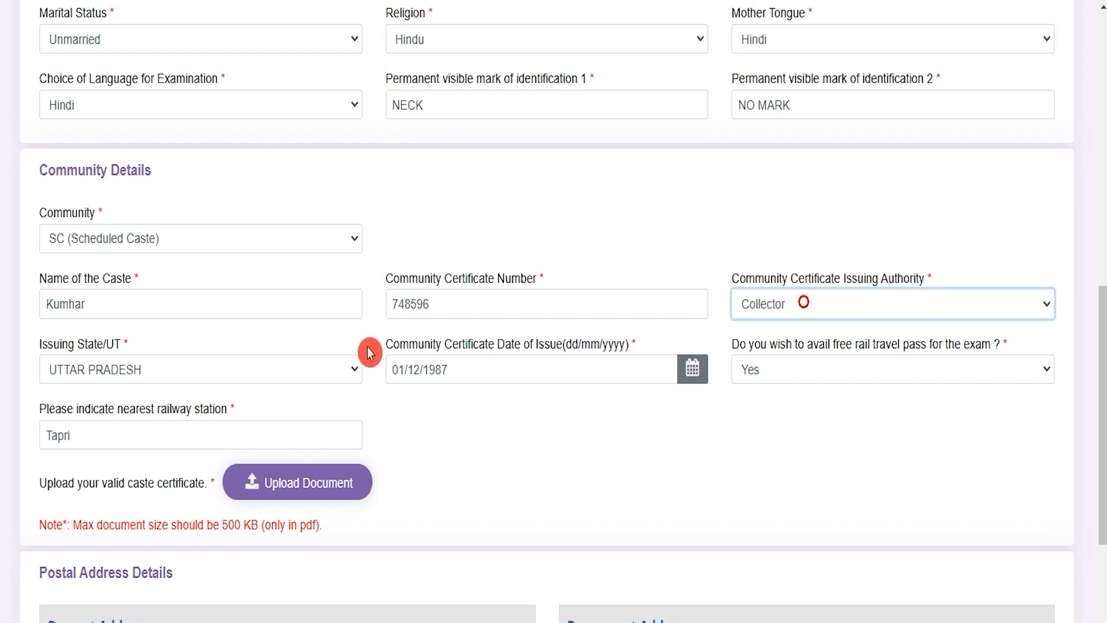
Review the issuing state, certificate date of issue and free rail travel pass choices in Community Details.
{"action": "left_click", "coordinate": [155, 376]}
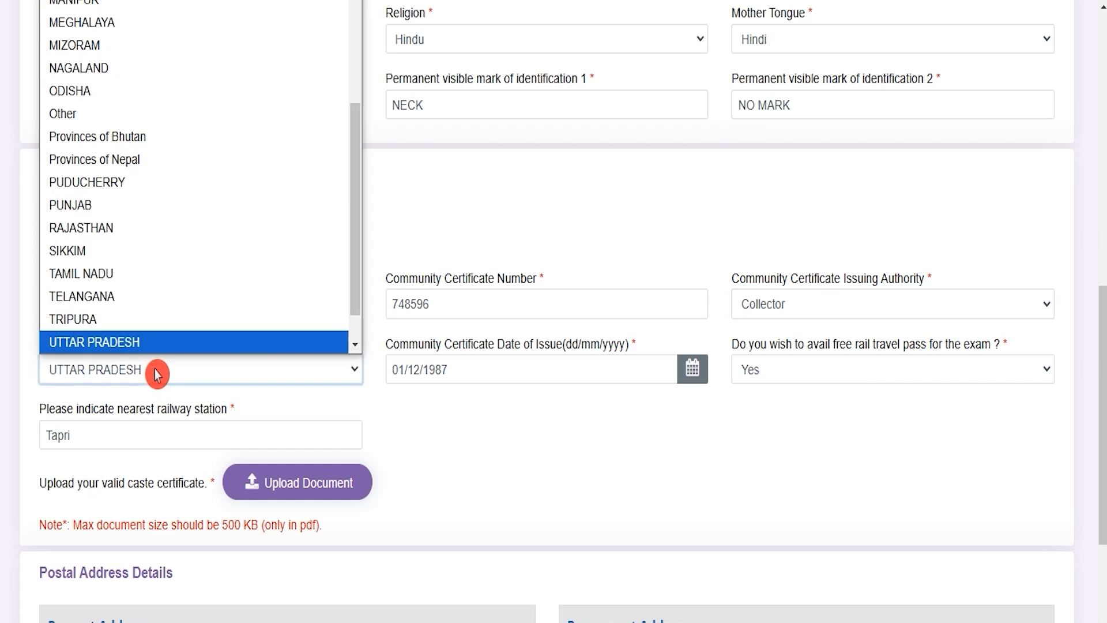
{"action": "left_click", "coordinate": [156, 375]}
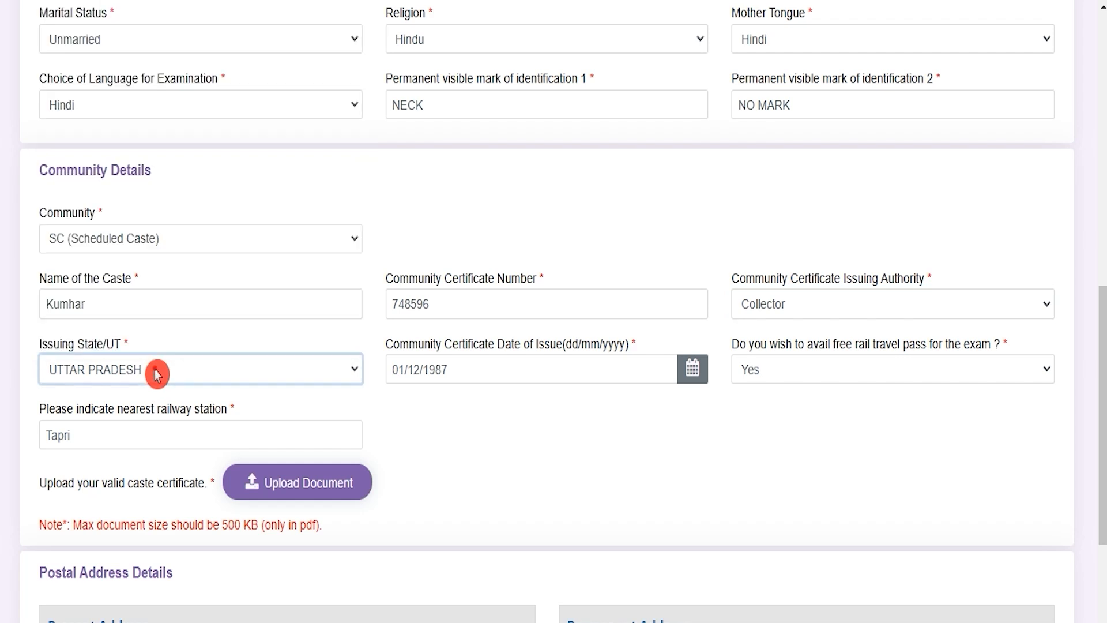
{"action": "left_click", "coordinate": [485, 373]}
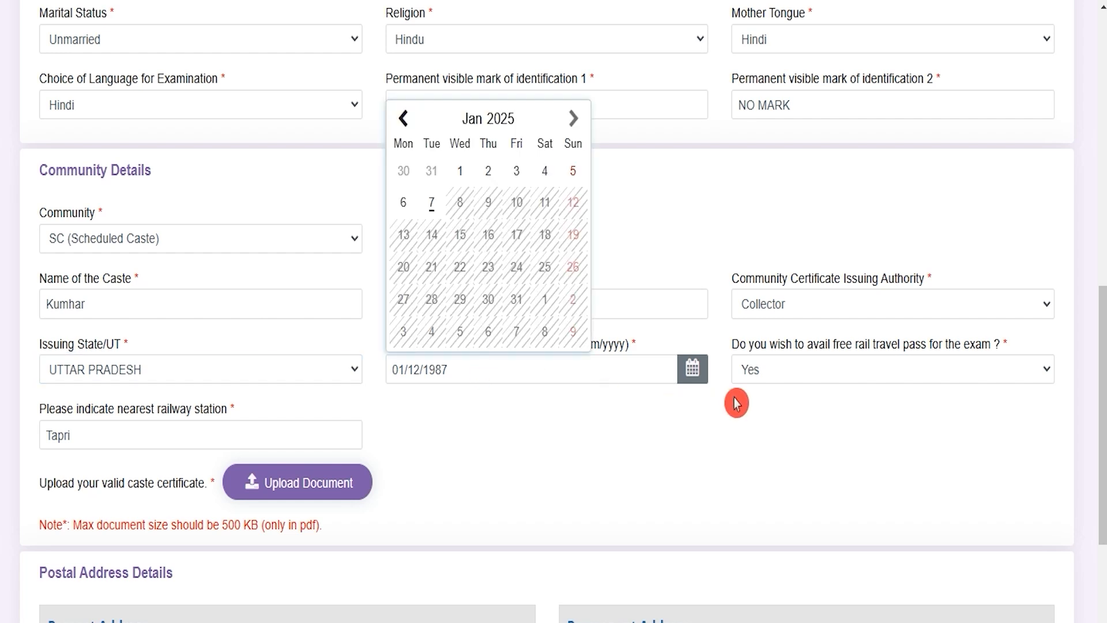
{"action": "left_click", "coordinate": [809, 377]}
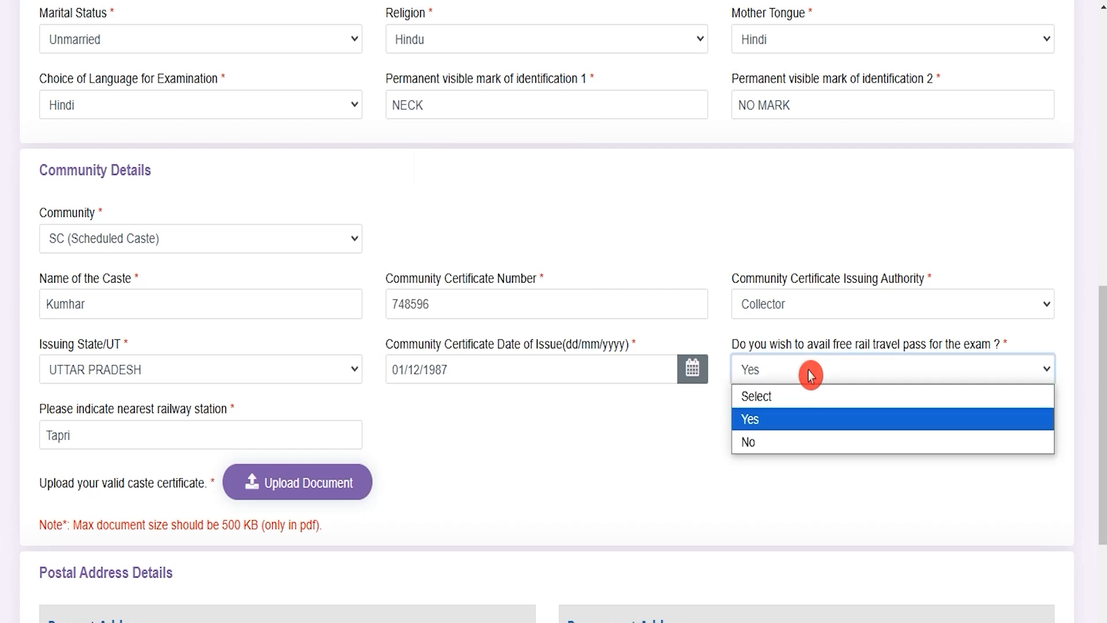
{"action": "left_click", "coordinate": [811, 376]}
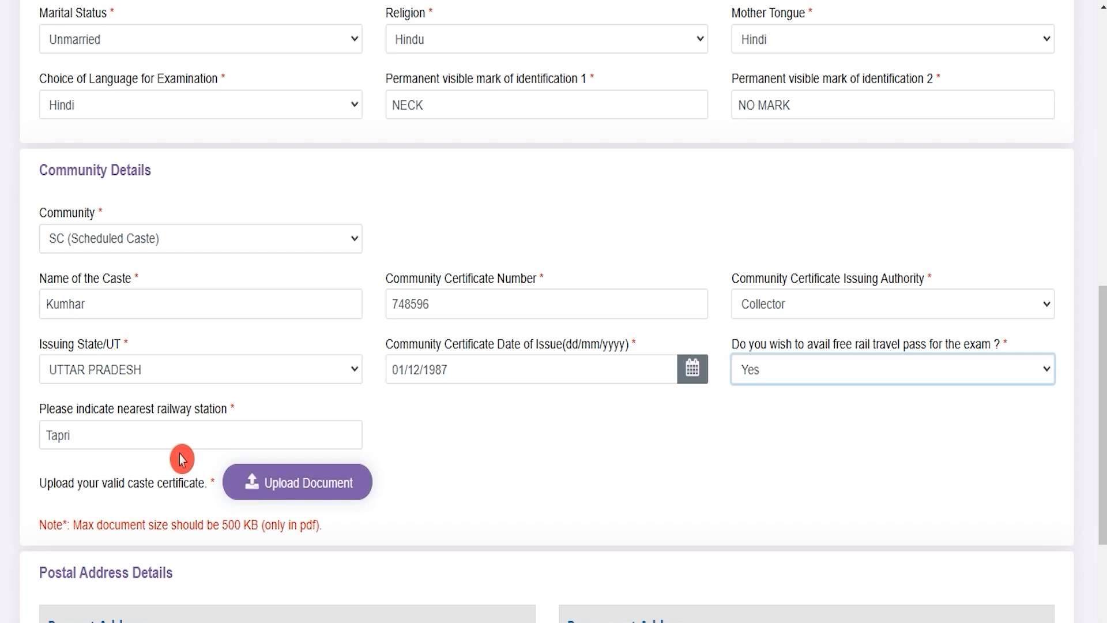
Examine the nearest railway station field, the caste certificate upload requirements and the start of the Postal Address Details section.
{"action": "left_click_drag", "start_coordinate": [68, 408], "coordinate": [191, 410]}
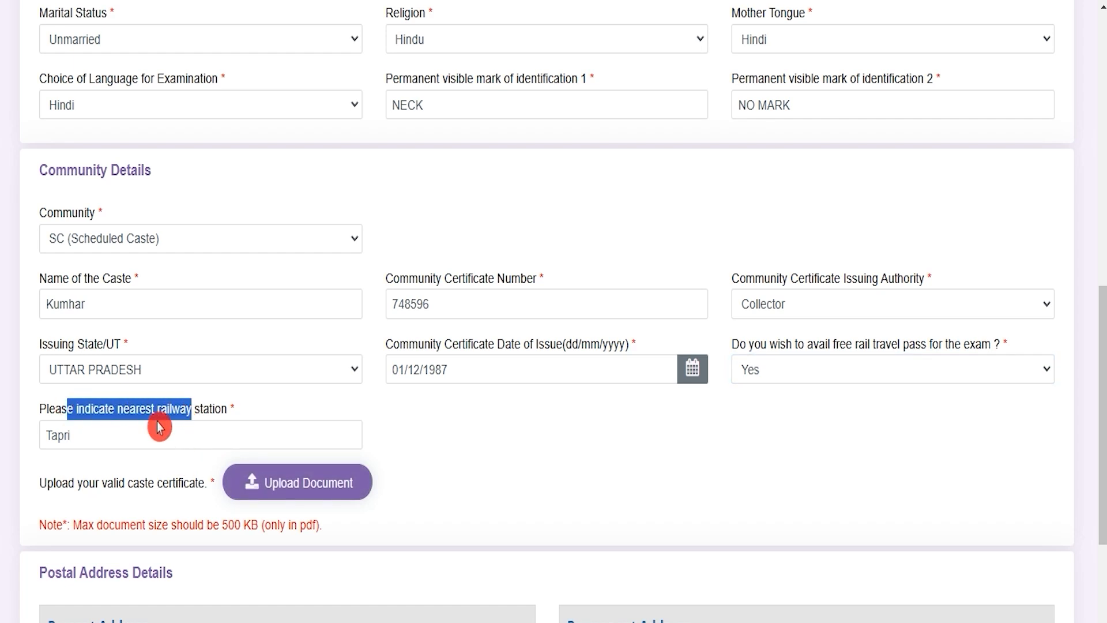
{"action": "left_click", "coordinate": [117, 434]}
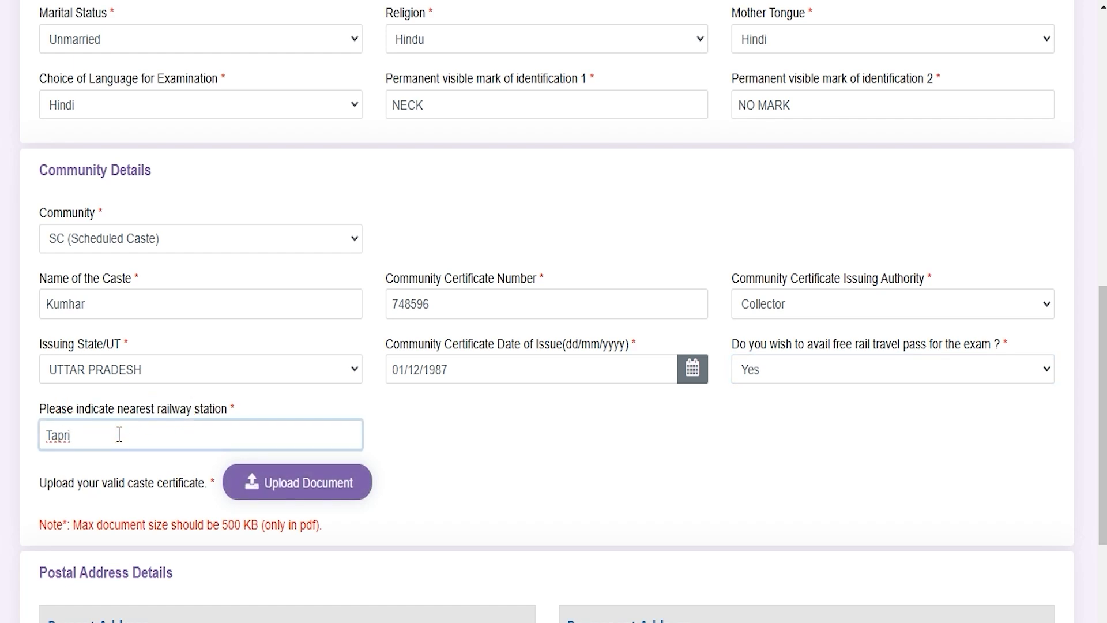
{"action": "left_click_drag", "start_coordinate": [55, 485], "coordinate": [164, 488]}
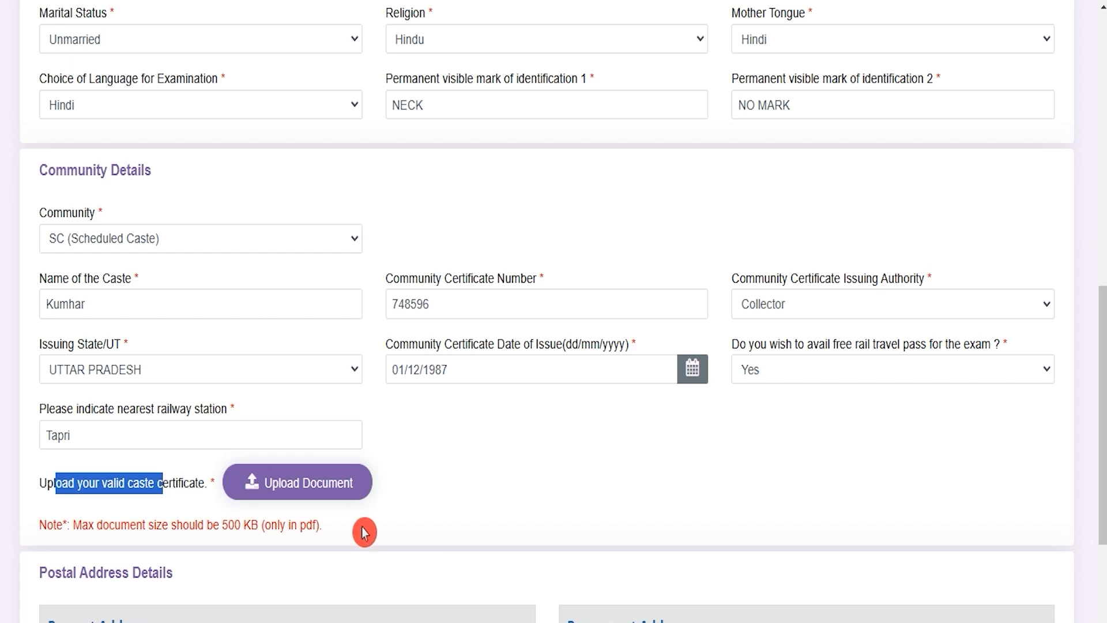
{"action": "left_click_drag", "start_coordinate": [224, 525], "coordinate": [316, 526]}
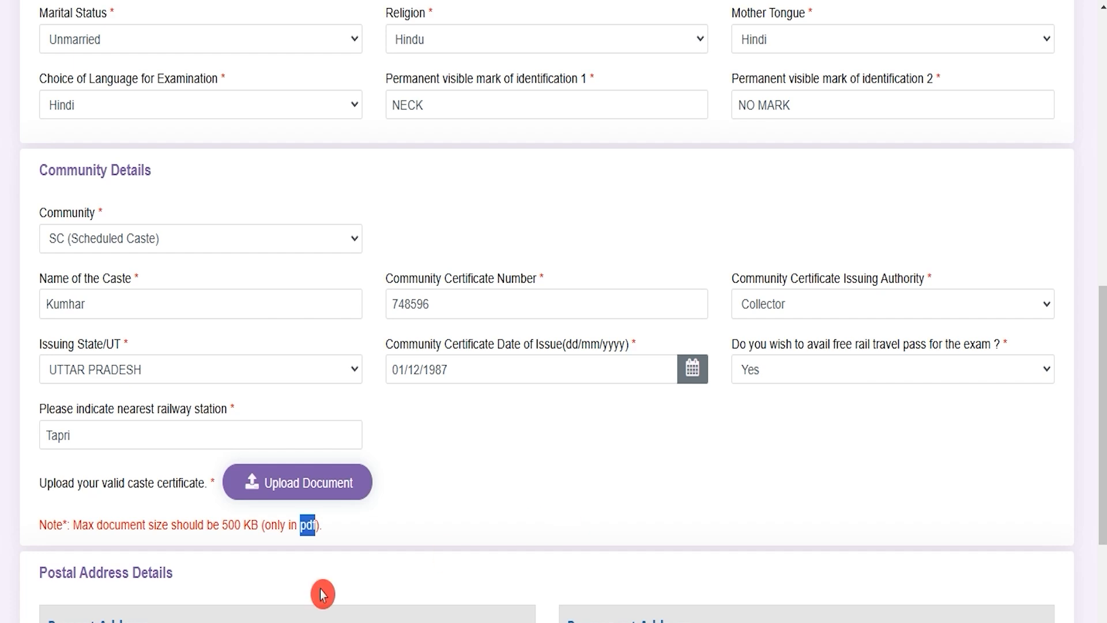
{"action": "left_click_drag", "start_coordinate": [48, 573], "coordinate": [141, 573]}
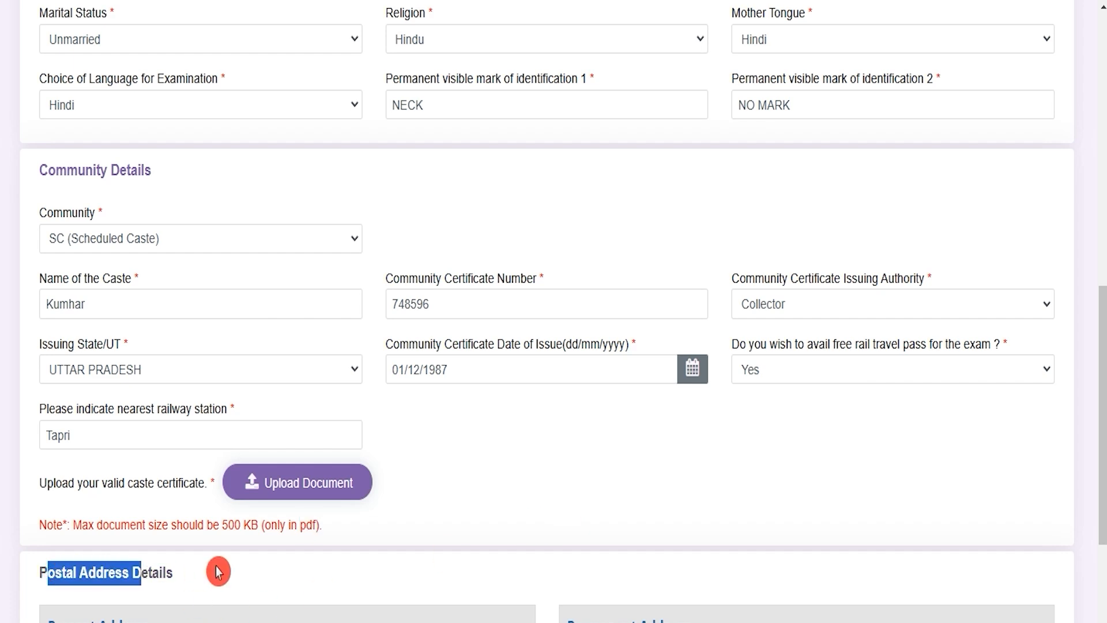
Compare the present and permanent address sections of Postal Address Details and proceed to the Other Details page.
{"action": "scroll", "coordinate": [225, 571], "scroll_direction": "down", "scroll_amount": 3}
{"action": "scroll", "coordinate": [225, 571], "scroll_direction": "down", "scroll_amount": 3}
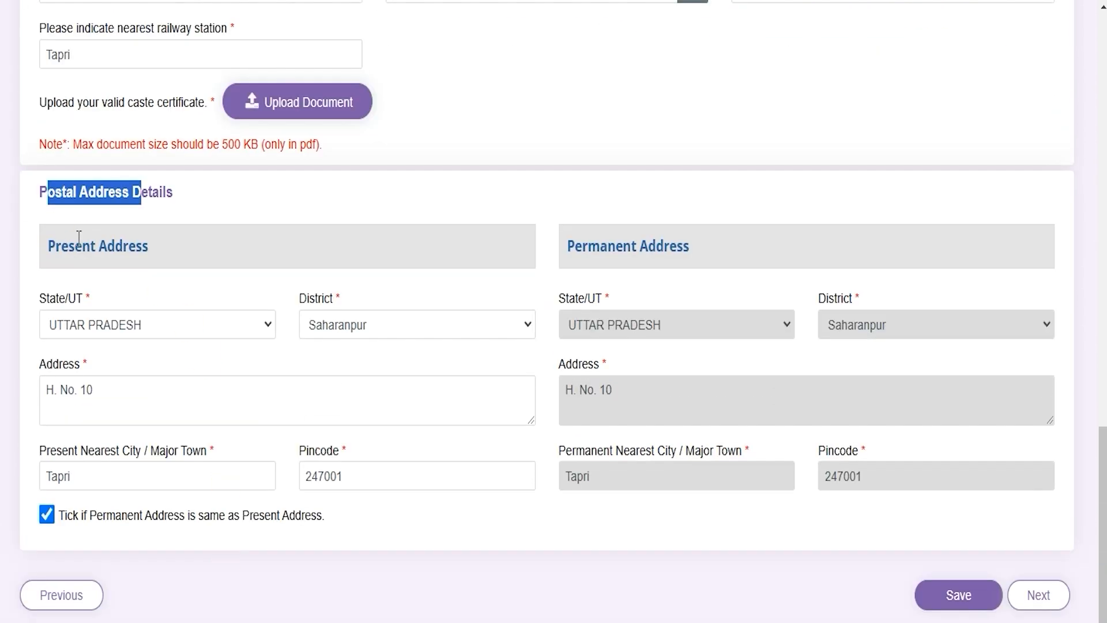
{"action": "left_click_drag", "start_coordinate": [60, 248], "coordinate": [100, 249]}
{"action": "left_click_drag", "start_coordinate": [581, 247], "coordinate": [641, 241]}
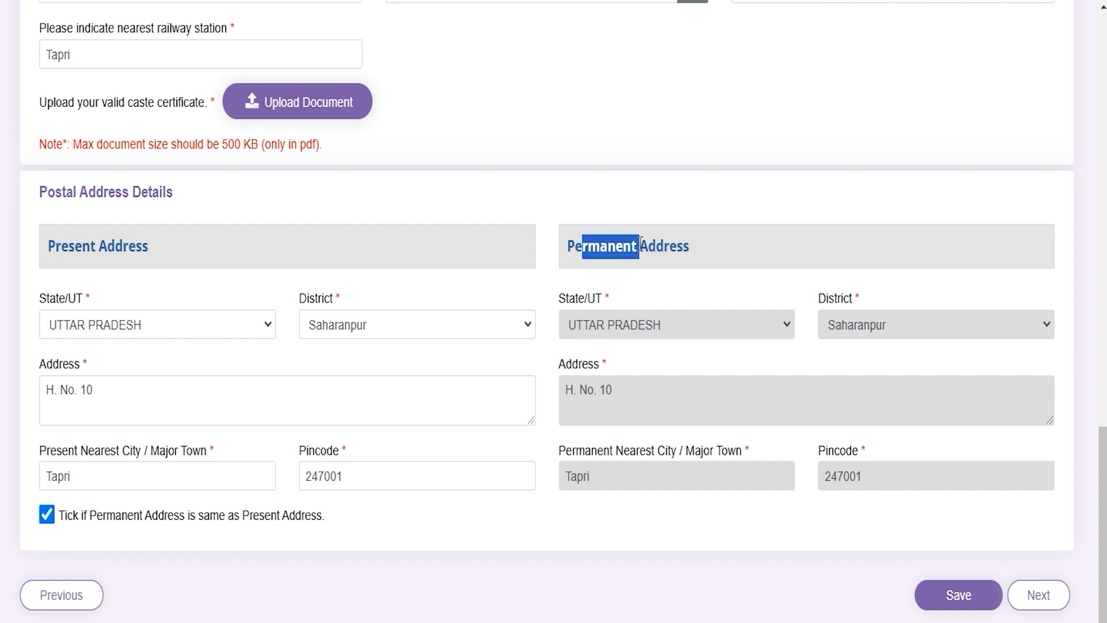
{"action": "left_click_drag", "start_coordinate": [81, 238], "coordinate": [114, 245]}
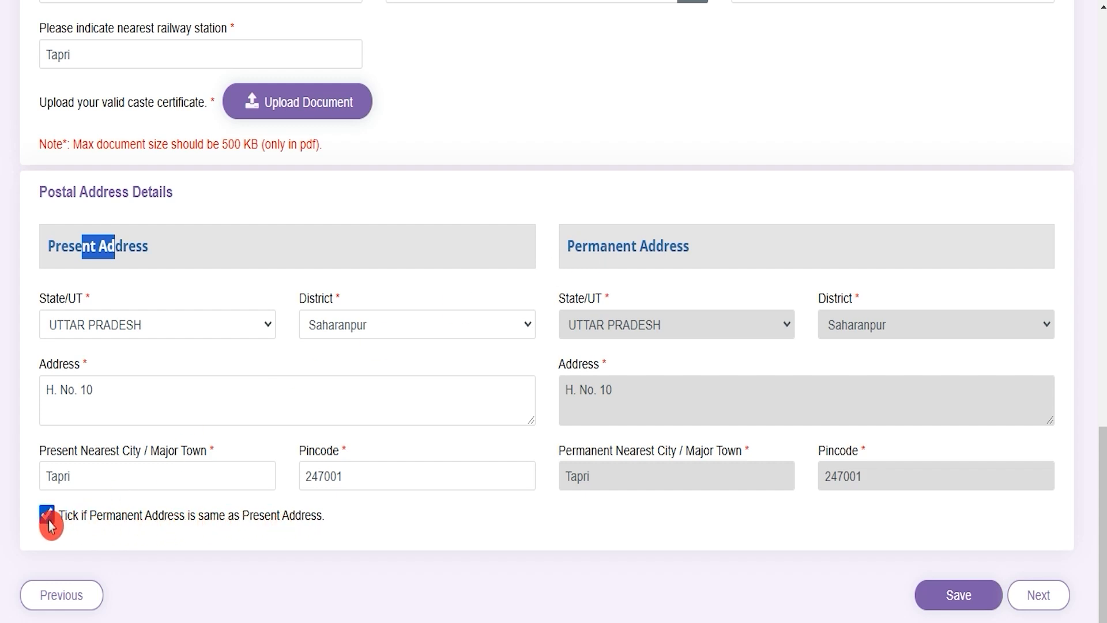
{"action": "left_click_drag", "start_coordinate": [575, 247], "coordinate": [683, 247]}
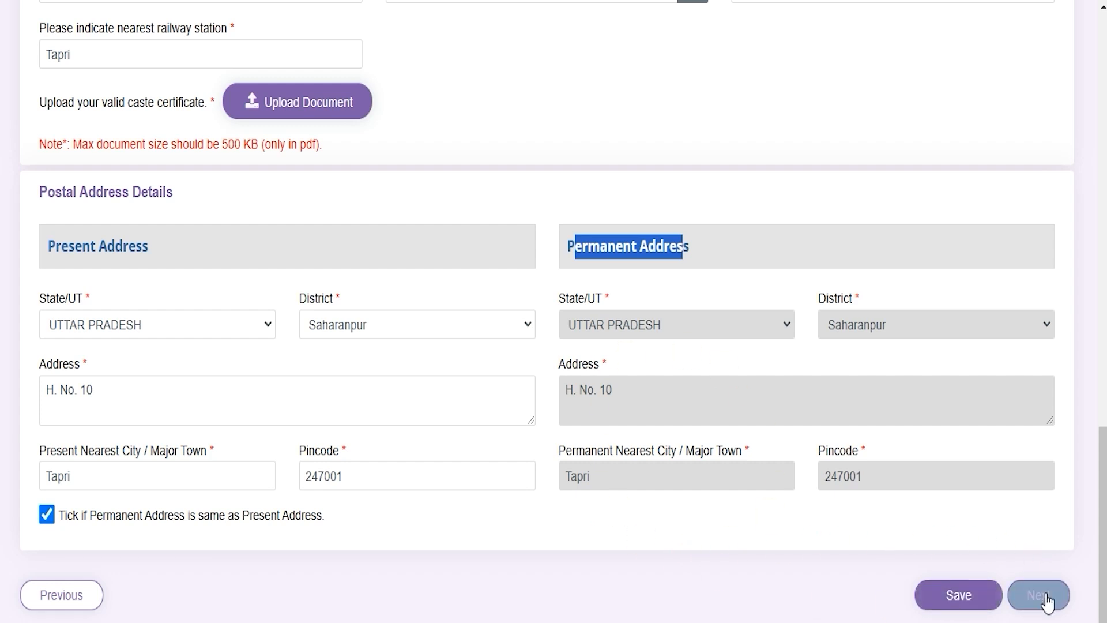
{"action": "left_click", "coordinate": [1056, 615]}
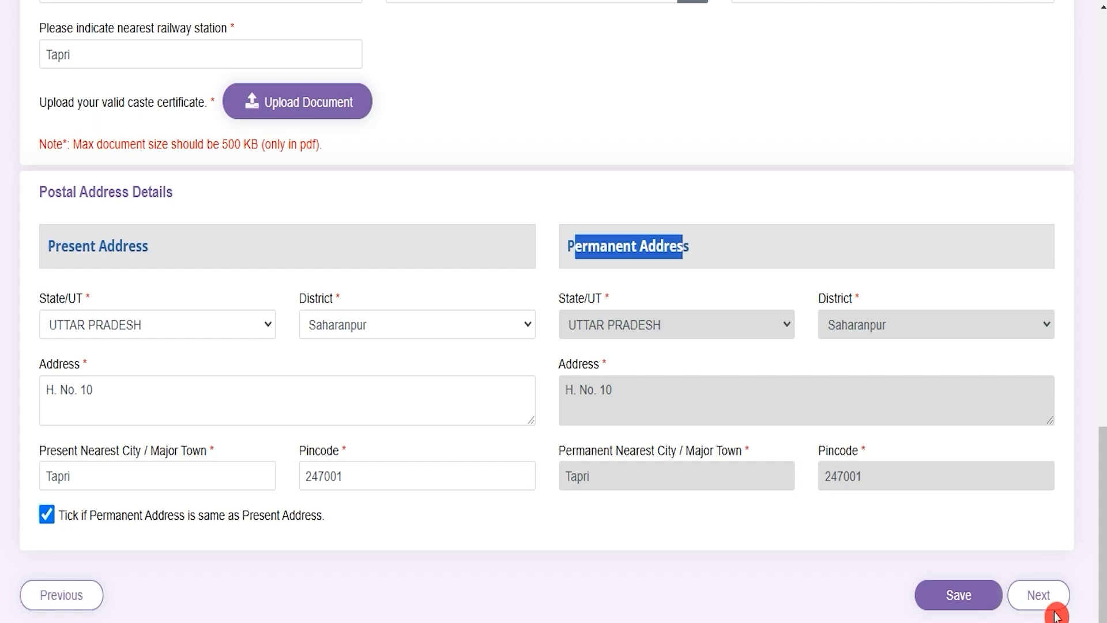
Review the answer choices for the Ex-Serviceman and benchmark disability questions in Category Details.
{"action": "left_click", "coordinate": [135, 392]}
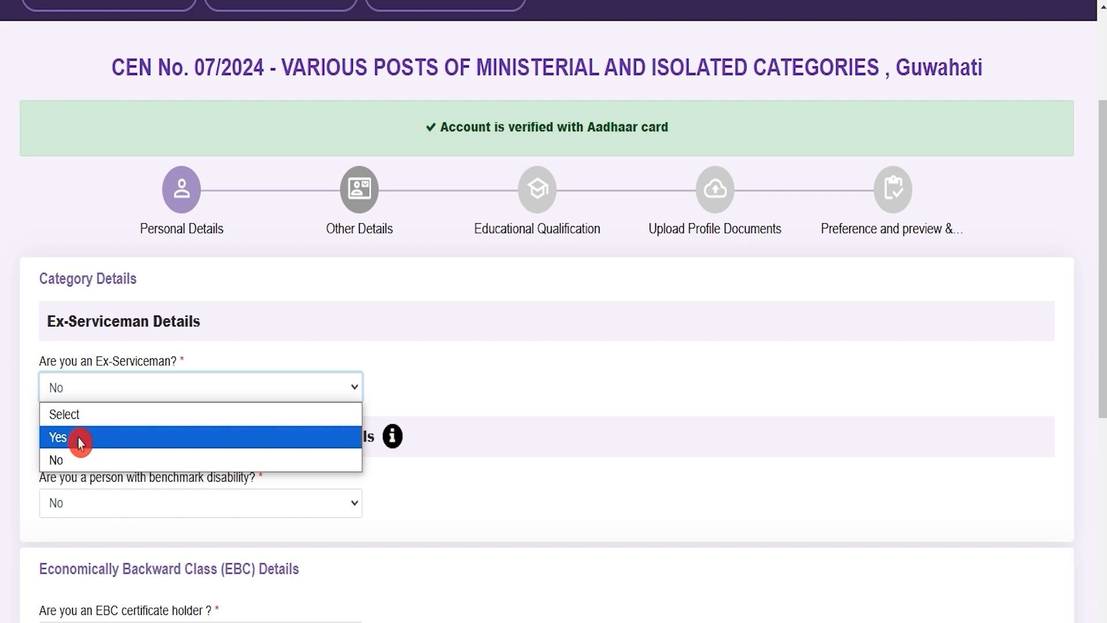
{"action": "left_click", "coordinate": [519, 476]}
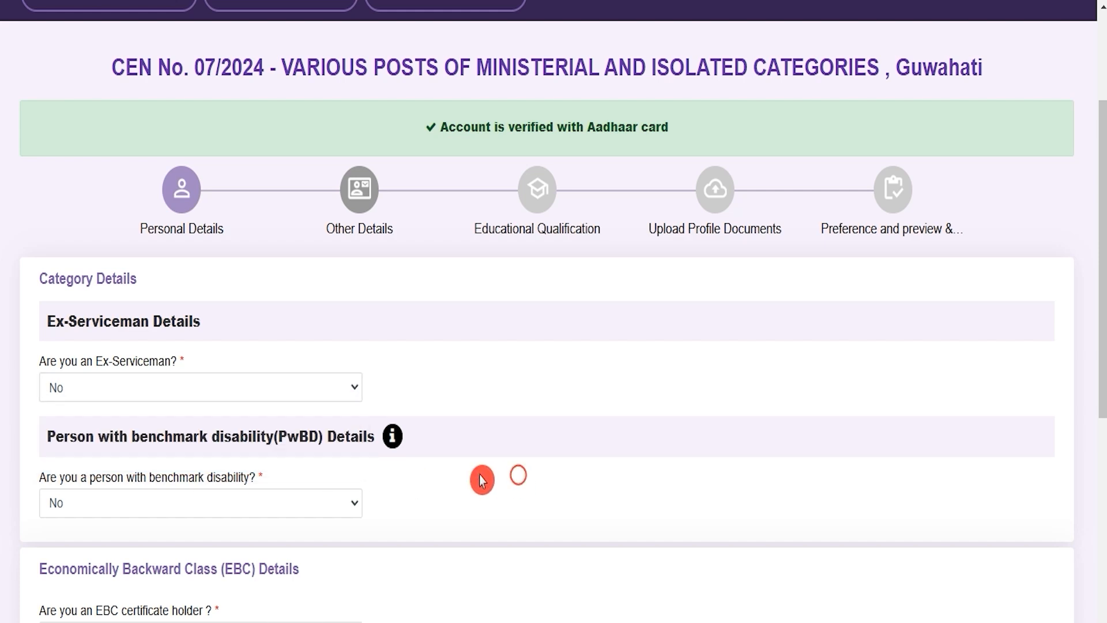
{"action": "left_click", "coordinate": [231, 514]}
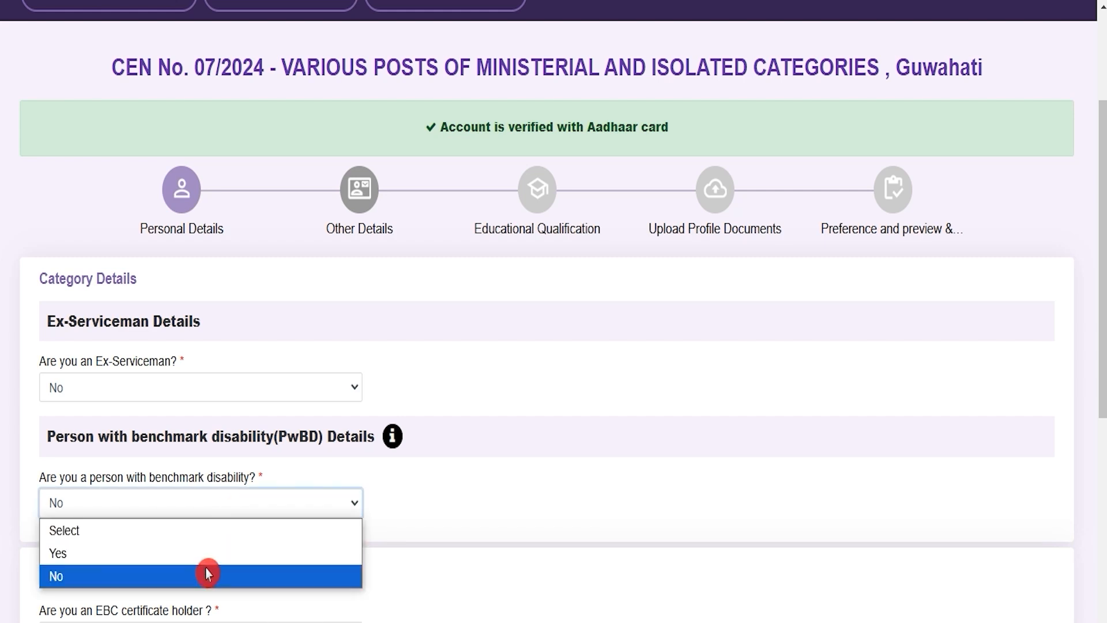
{"action": "left_click", "coordinate": [485, 601]}
Review the EBC certificate holder question and its answer choices in the Economically Backward Class Details.
{"action": "scroll", "coordinate": [490, 561], "scroll_direction": "down", "scroll_amount": 3}
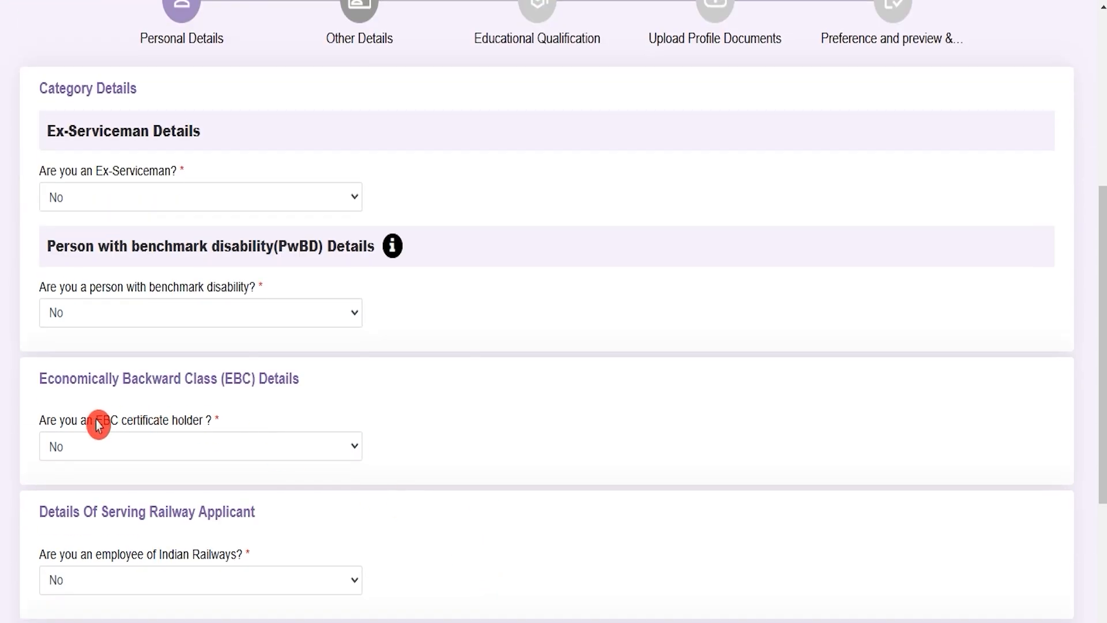
{"action": "left_click_drag", "start_coordinate": [101, 426], "coordinate": [181, 438]}
{"action": "left_click", "coordinate": [182, 446]}
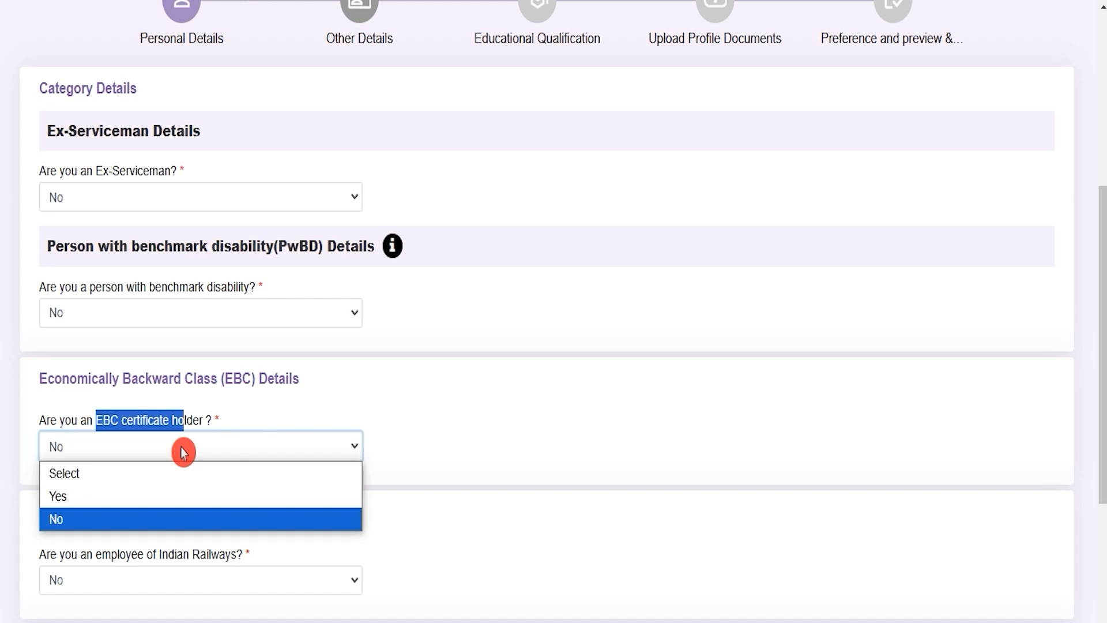
{"action": "left_click", "coordinate": [497, 570]}
Review the Indian Railways employee choices and select Not Applicable as the current department/organization.
{"action": "scroll", "coordinate": [497, 571], "scroll_direction": "down", "scroll_amount": 3}
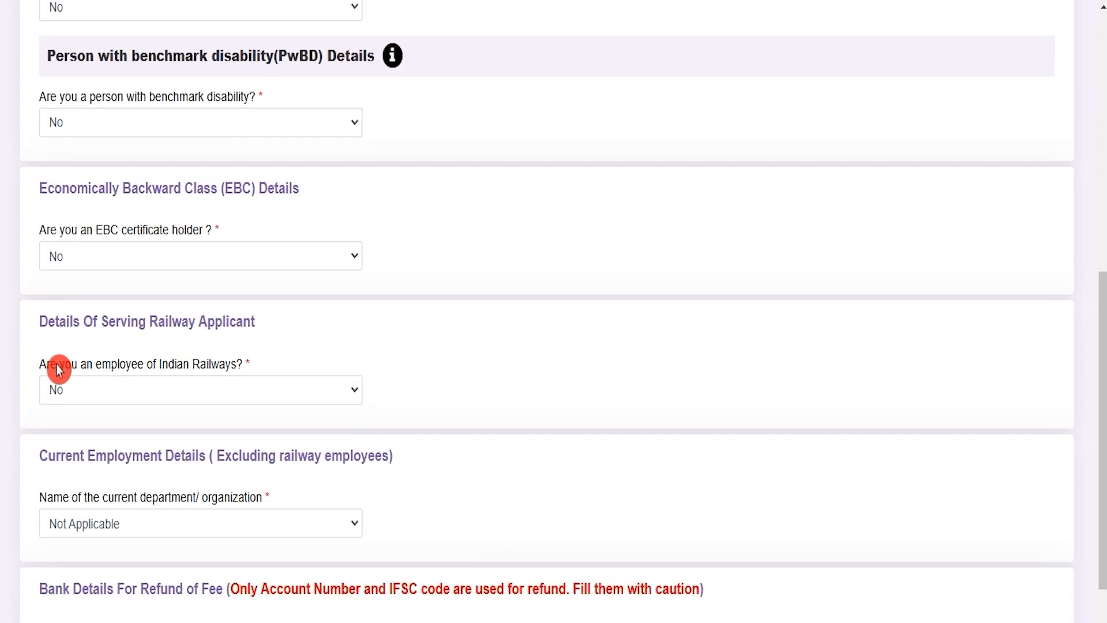
{"action": "left_click_drag", "start_coordinate": [58, 369], "coordinate": [130, 365]}
{"action": "left_click", "coordinate": [123, 390]}
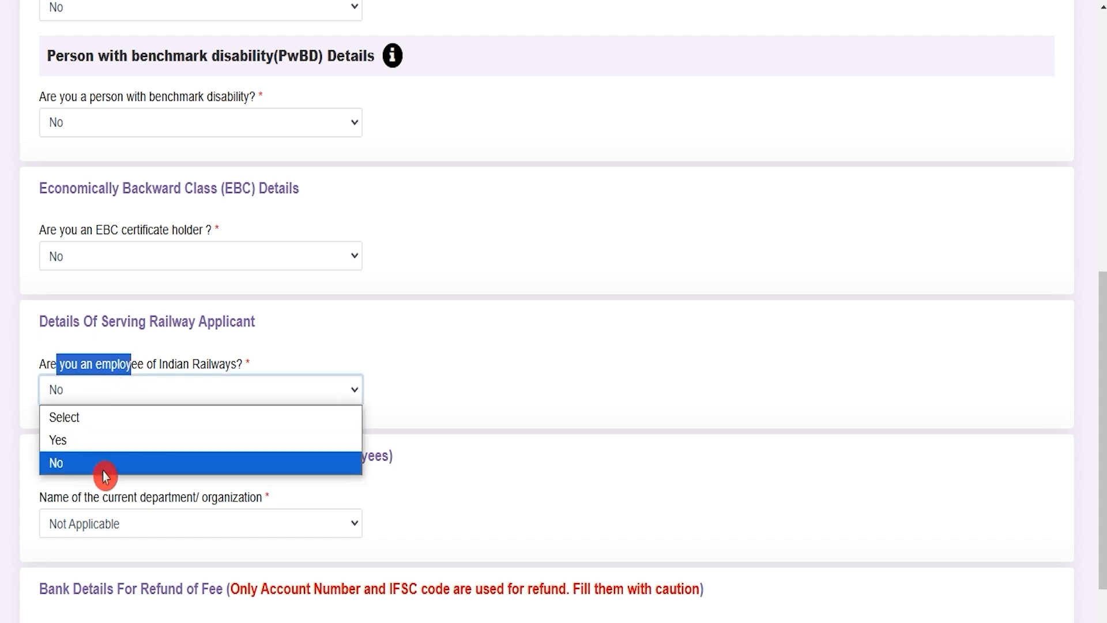
{"action": "left_click", "coordinate": [602, 524]}
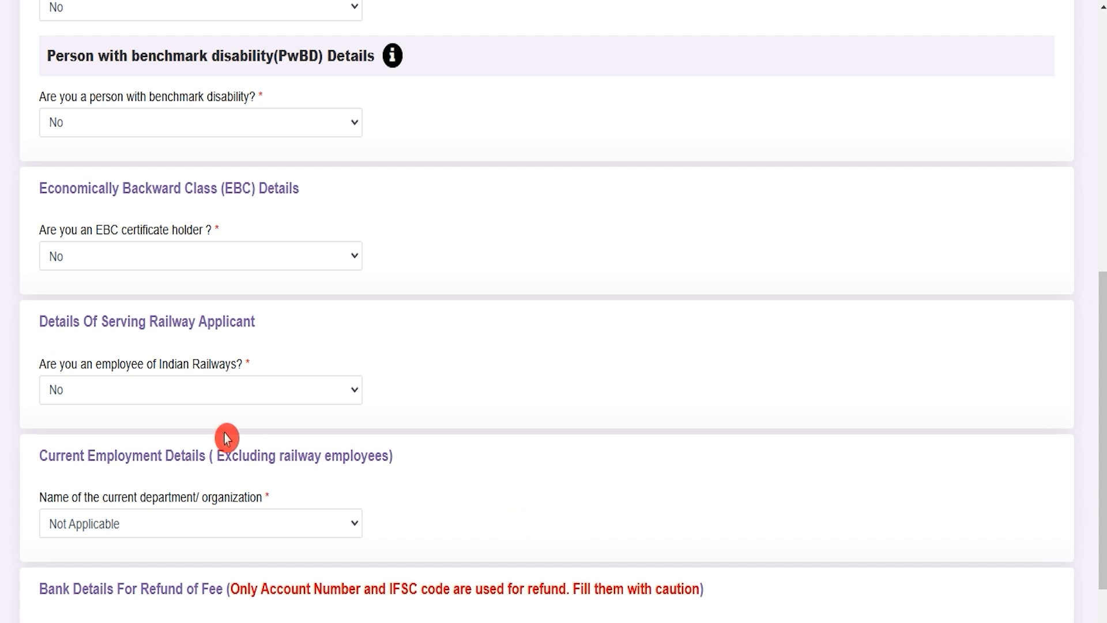
{"action": "left_click", "coordinate": [188, 530]}
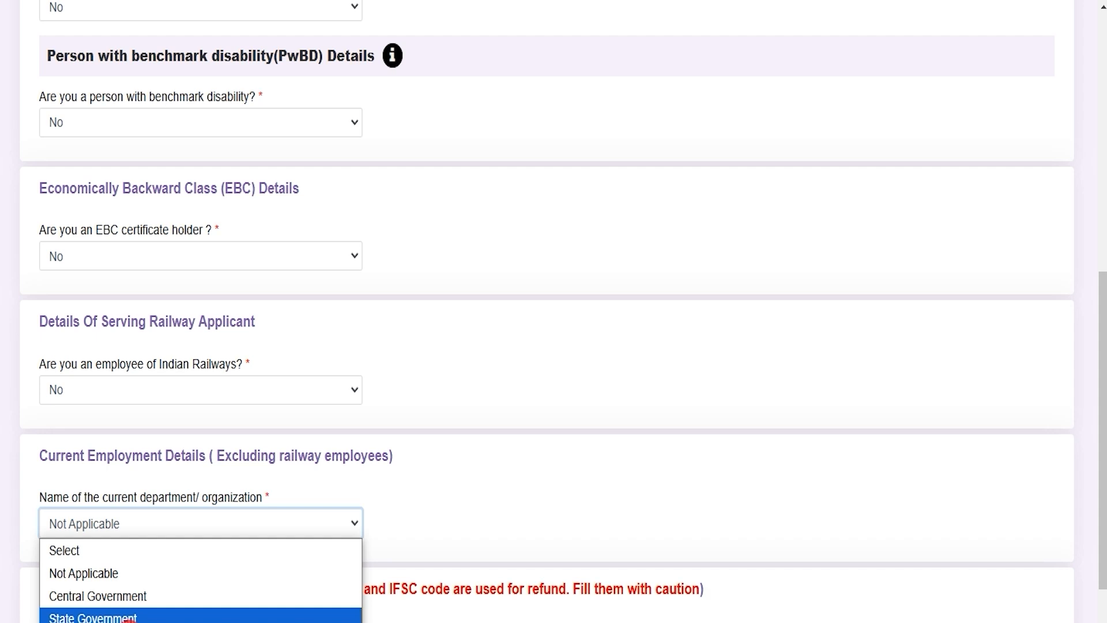
{"action": "left_click", "coordinate": [110, 574]}
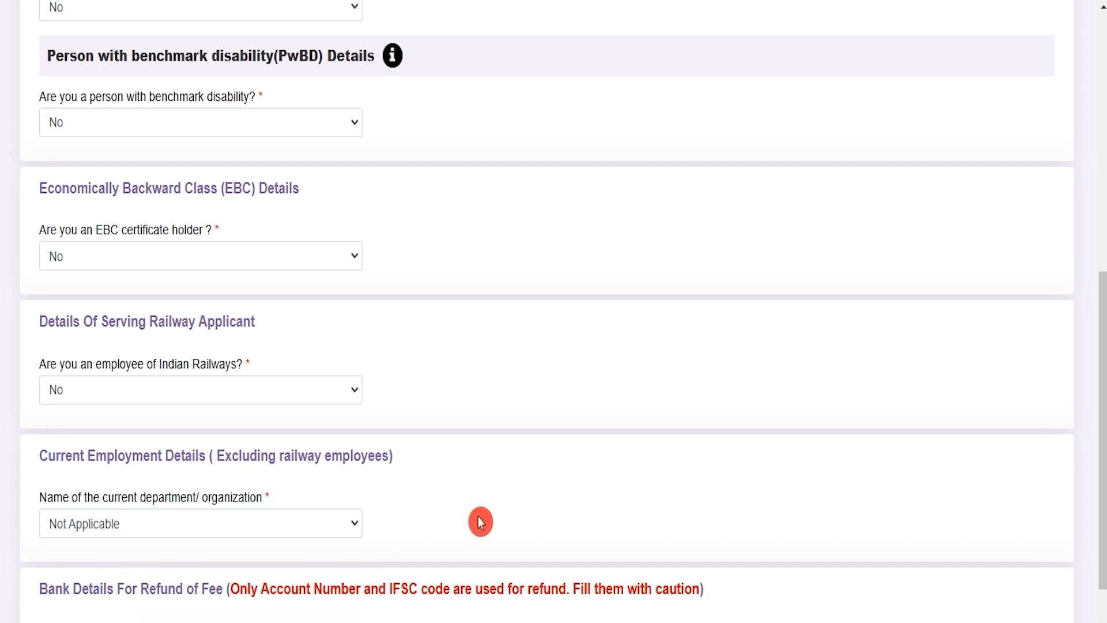
Examine the fee refund bank details heading and the application fee and refund amounts for each category on the notice page.
{"action": "scroll", "coordinate": [481, 522], "scroll_direction": "down", "scroll_amount": 3}
{"action": "left_click_drag", "start_coordinate": [42, 378], "coordinate": [308, 380]}
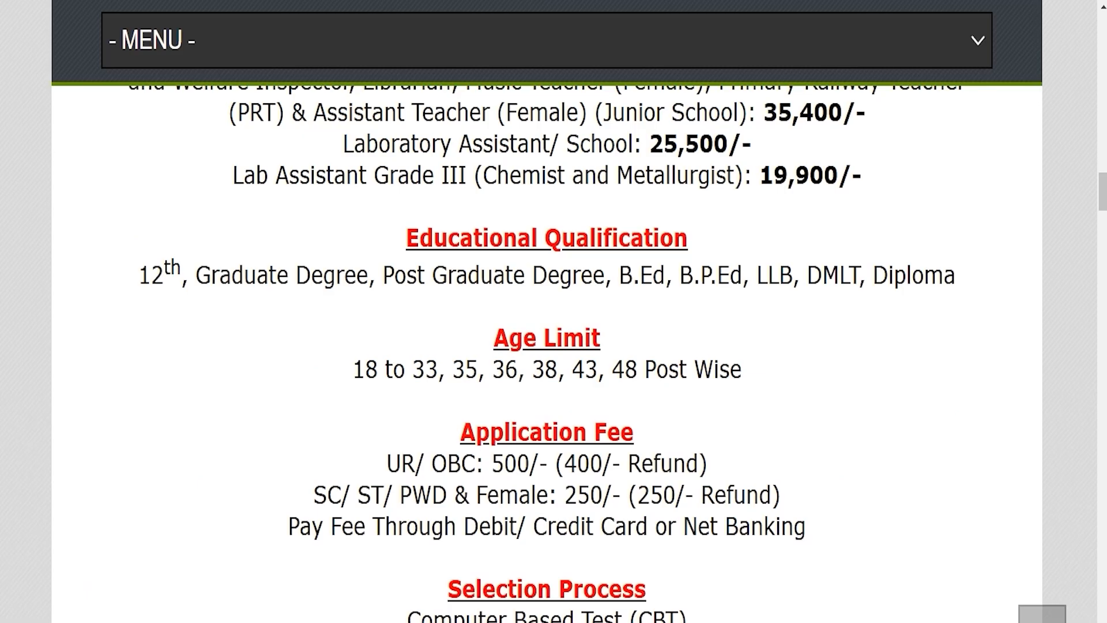
{"action": "left_click_drag", "start_coordinate": [397, 464], "coordinate": [685, 464]}
{"action": "left_click_drag", "start_coordinate": [342, 495], "coordinate": [684, 495]}
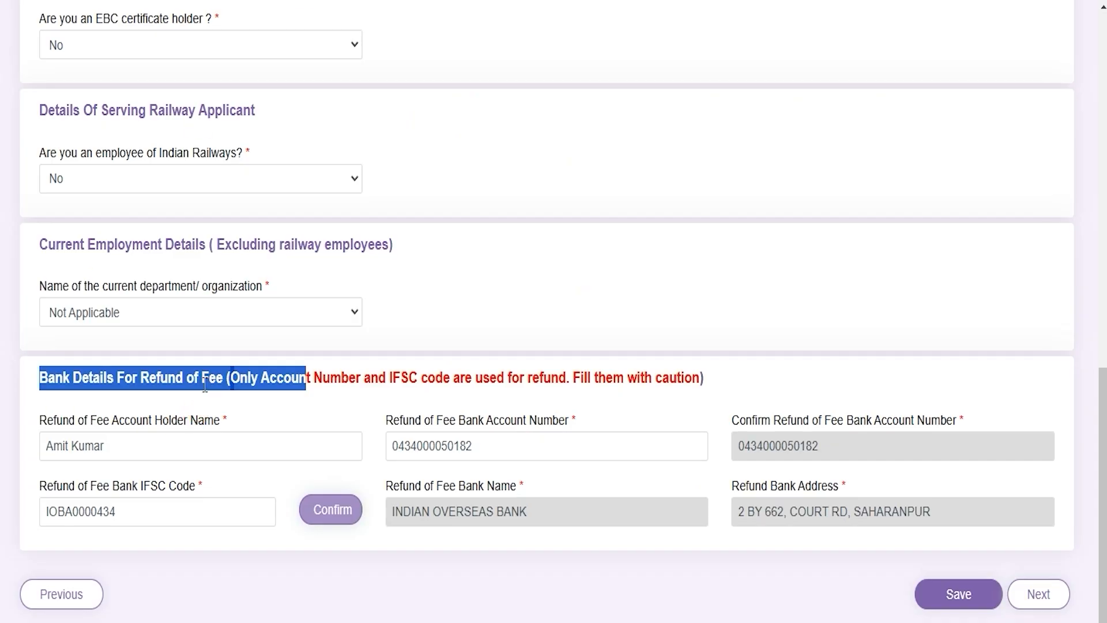
Review the refund account holder name, account number and IFSC code fields, and proceed to the Educational Qualification page.
{"action": "left_click", "coordinate": [134, 450]}
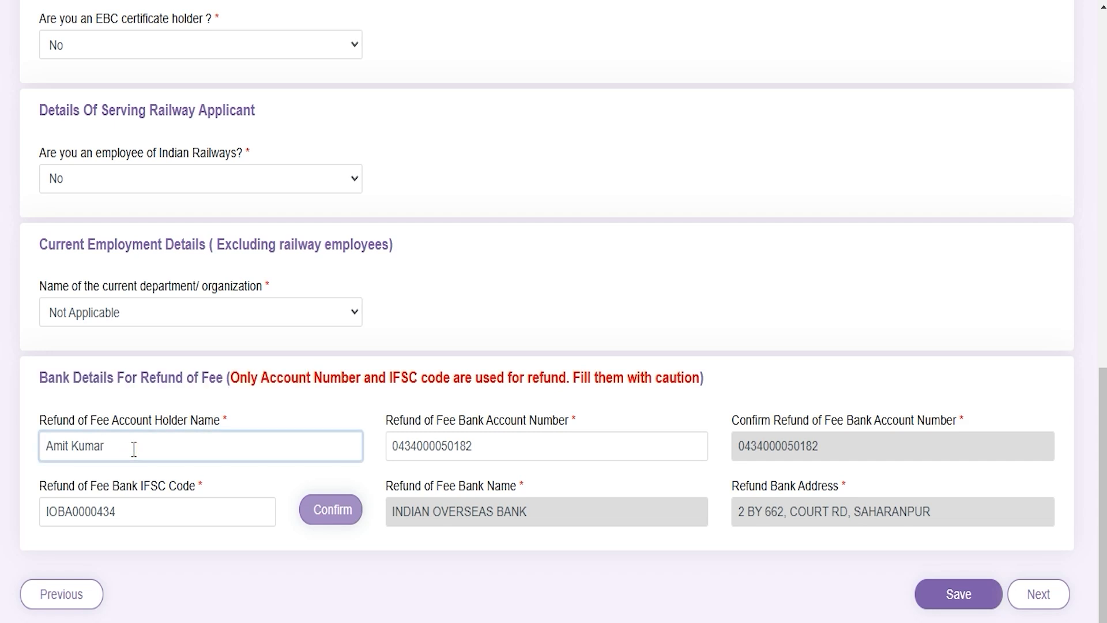
{"action": "left_click", "coordinate": [476, 452]}
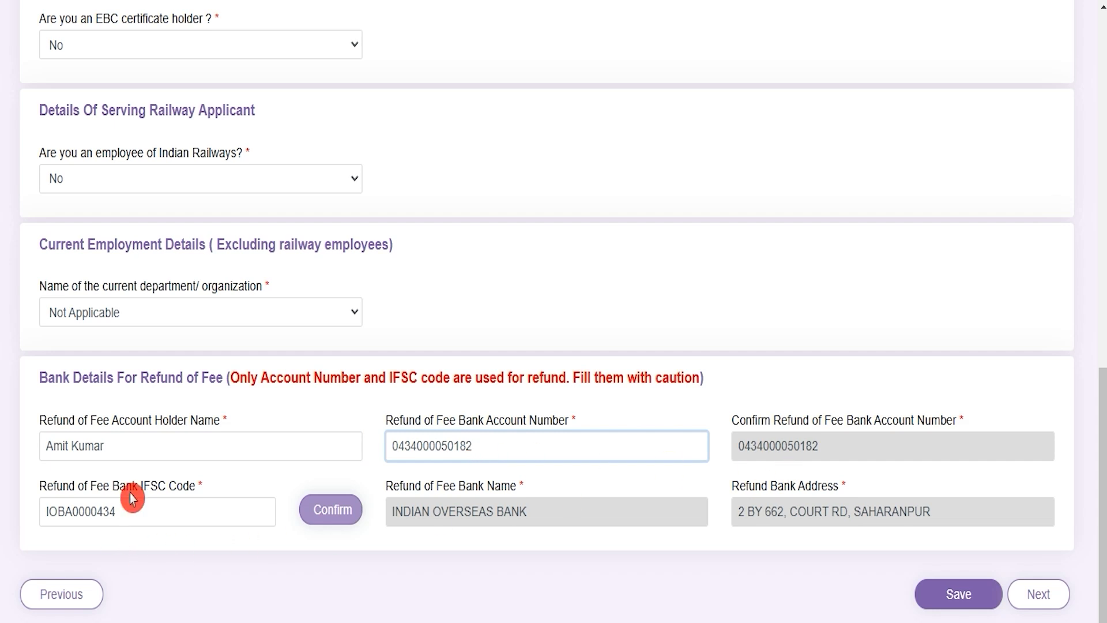
{"action": "left_click_drag", "start_coordinate": [132, 486], "coordinate": [154, 510]}
{"action": "left_click", "coordinate": [213, 537]}
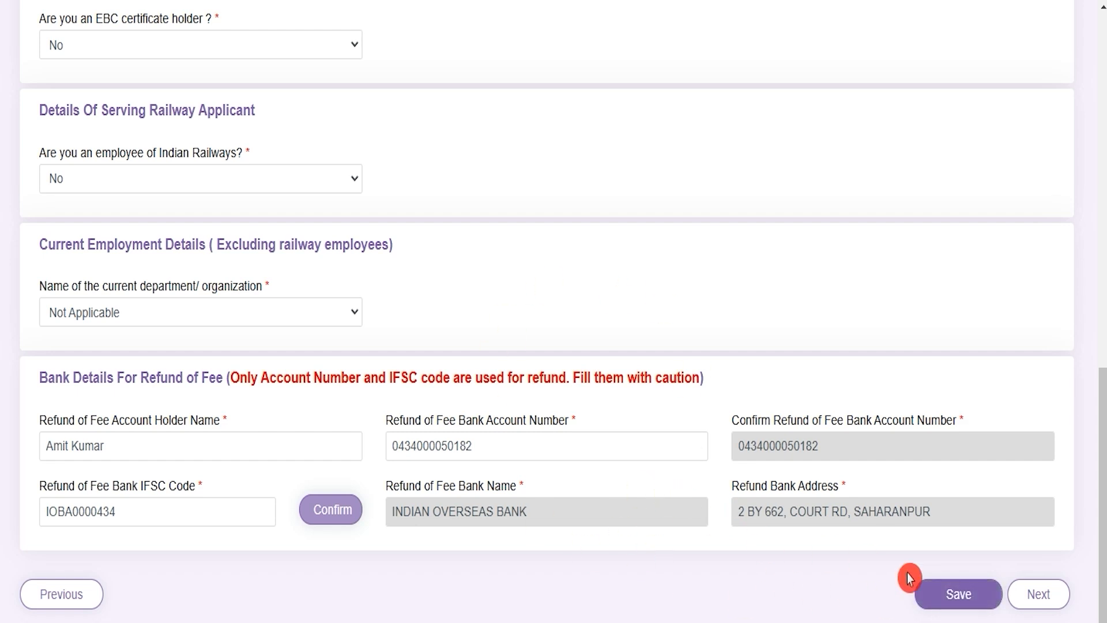
{"action": "left_click", "coordinate": [1039, 600]}
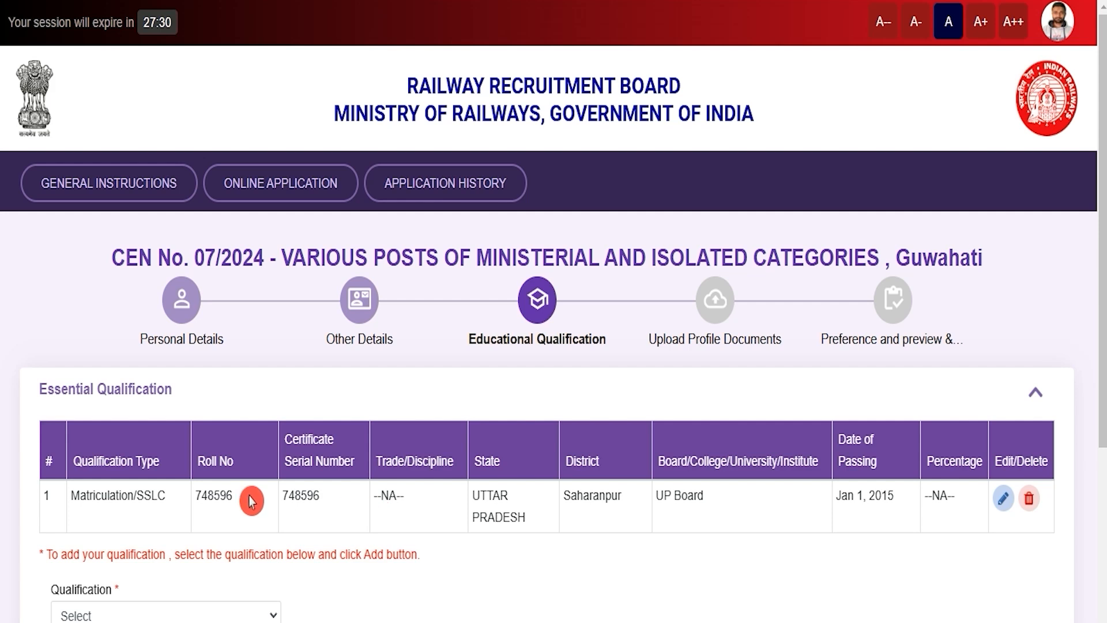
Open the Matriculation/SSLC qualification for editing and review its state, district and board fields.
{"action": "left_click_drag", "start_coordinate": [91, 500], "coordinate": [152, 500]}
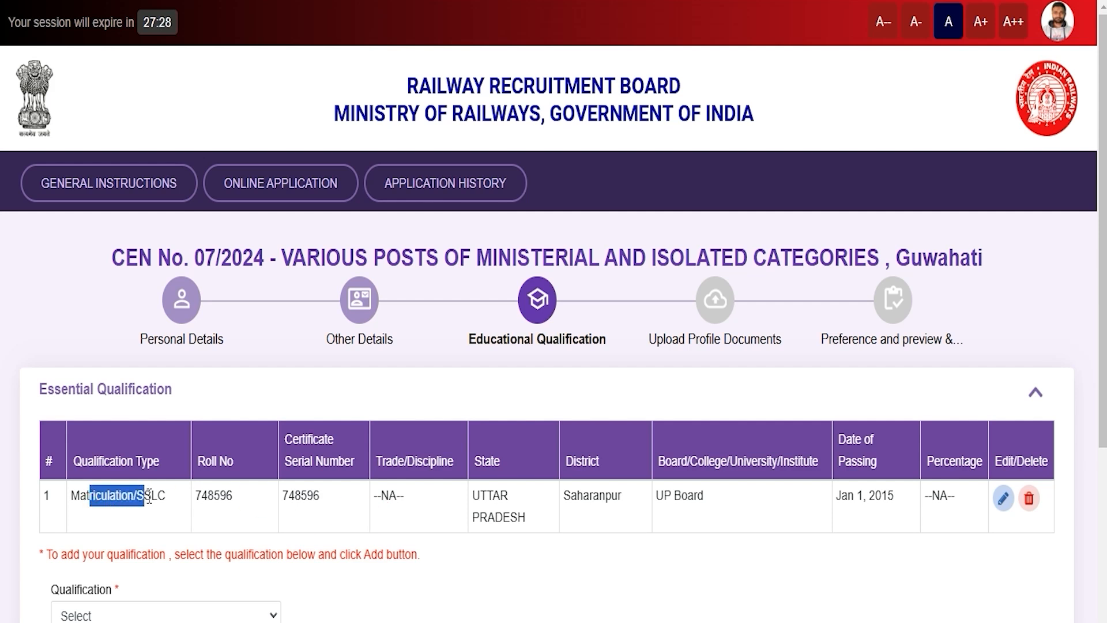
{"action": "left_click", "coordinate": [1003, 499]}
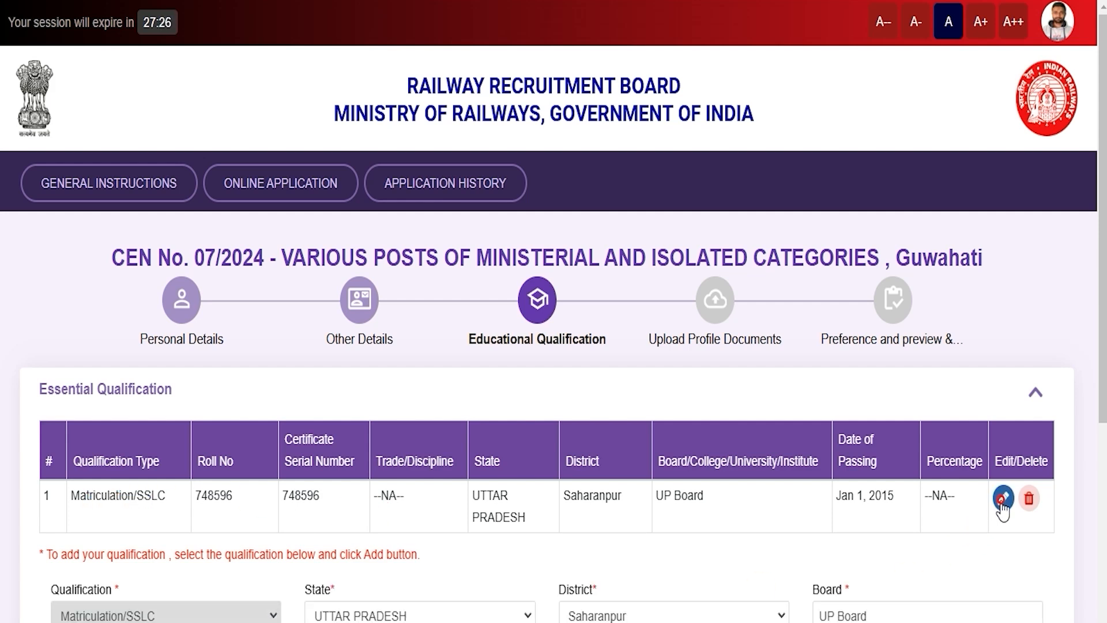
{"action": "scroll", "coordinate": [679, 589], "scroll_direction": "down", "scroll_amount": 3}
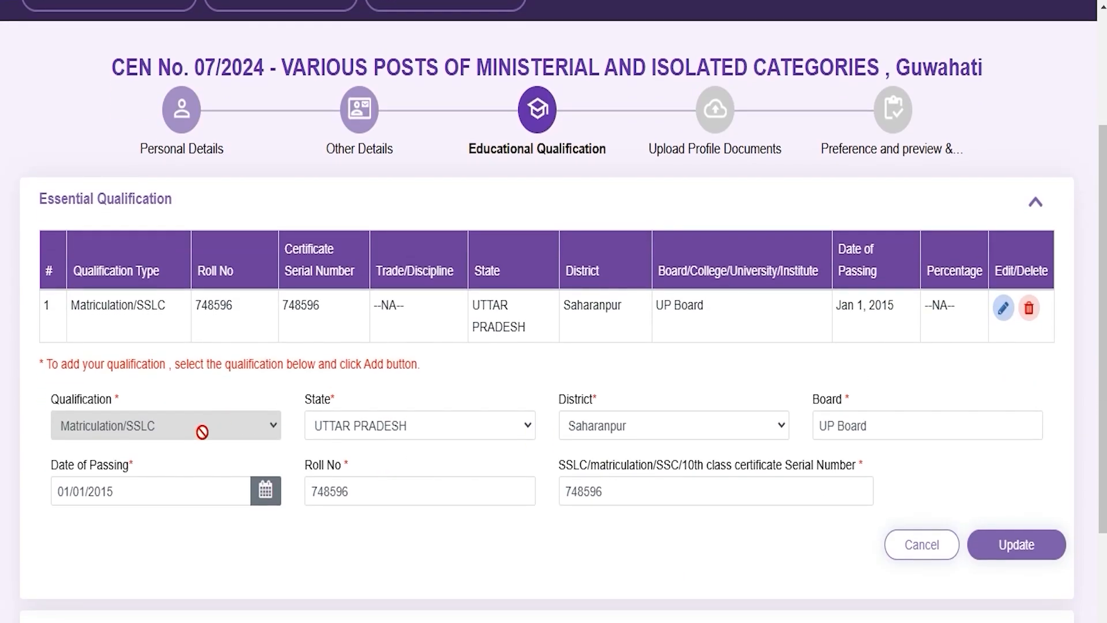
{"action": "left_click", "coordinate": [375, 427]}
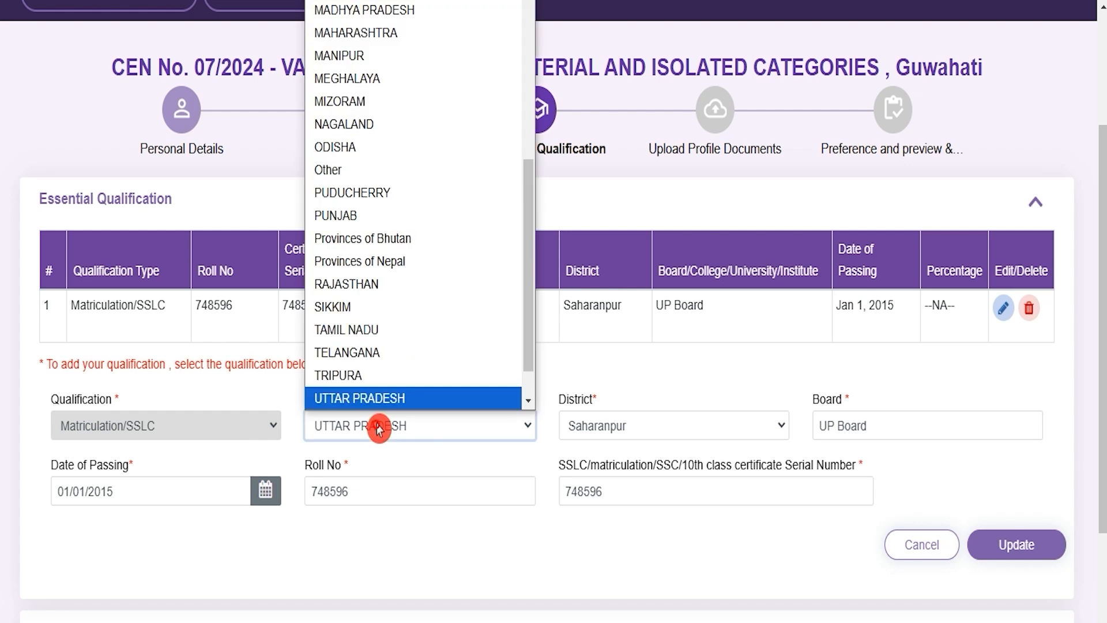
{"action": "left_click", "coordinate": [601, 430]}
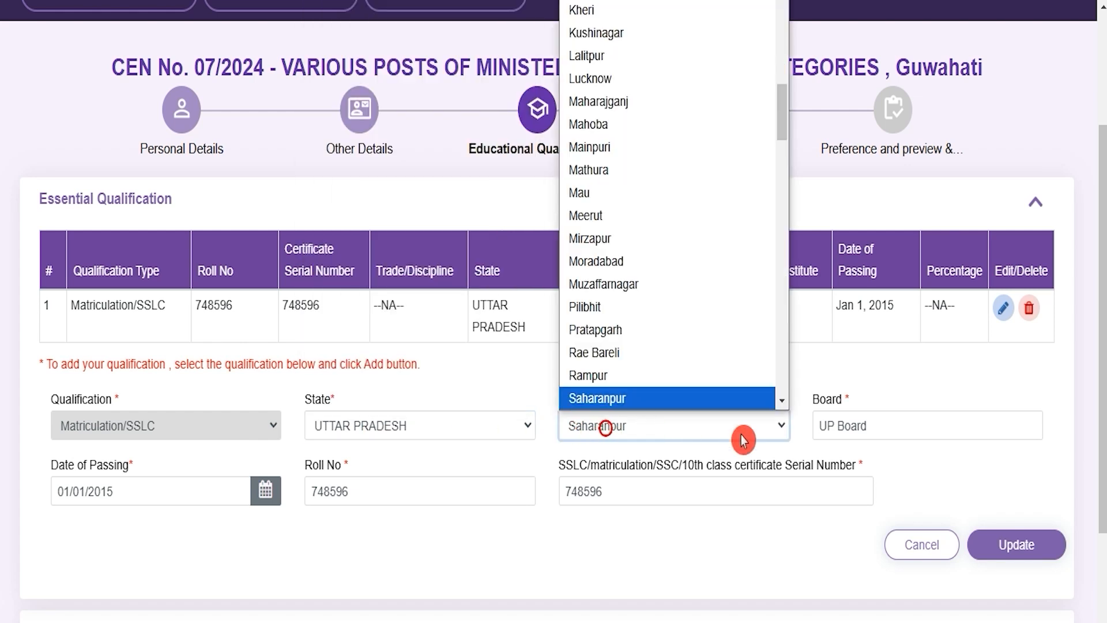
{"action": "left_click", "coordinate": [879, 426]}
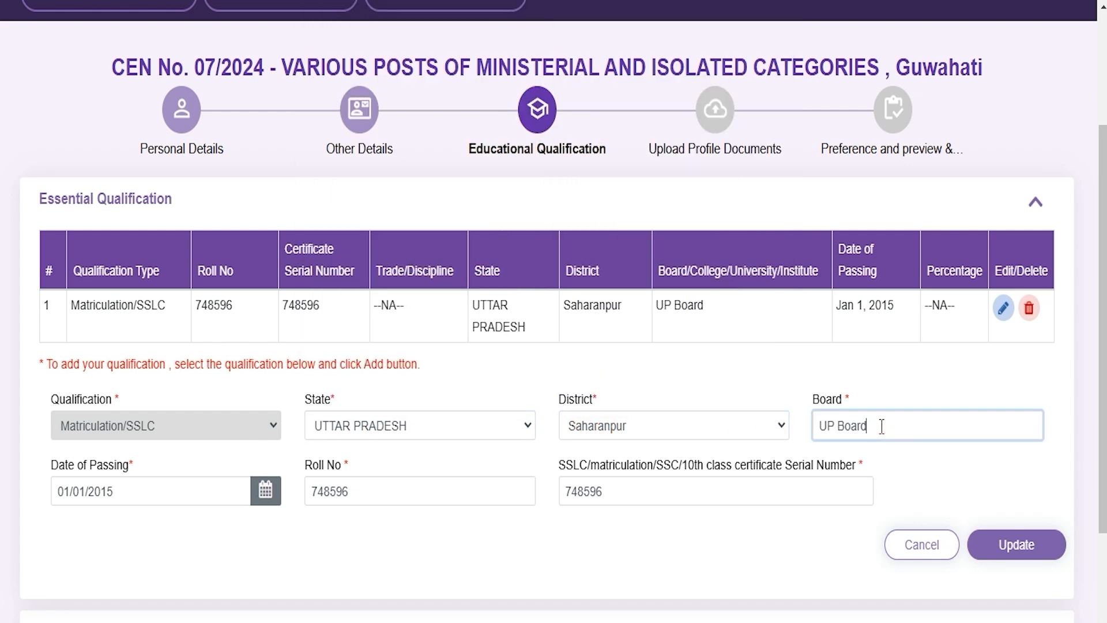
Review the matriculation date of passing, roll number and certificate serial number fields, and update the entry.
{"action": "left_click", "coordinate": [128, 491]}
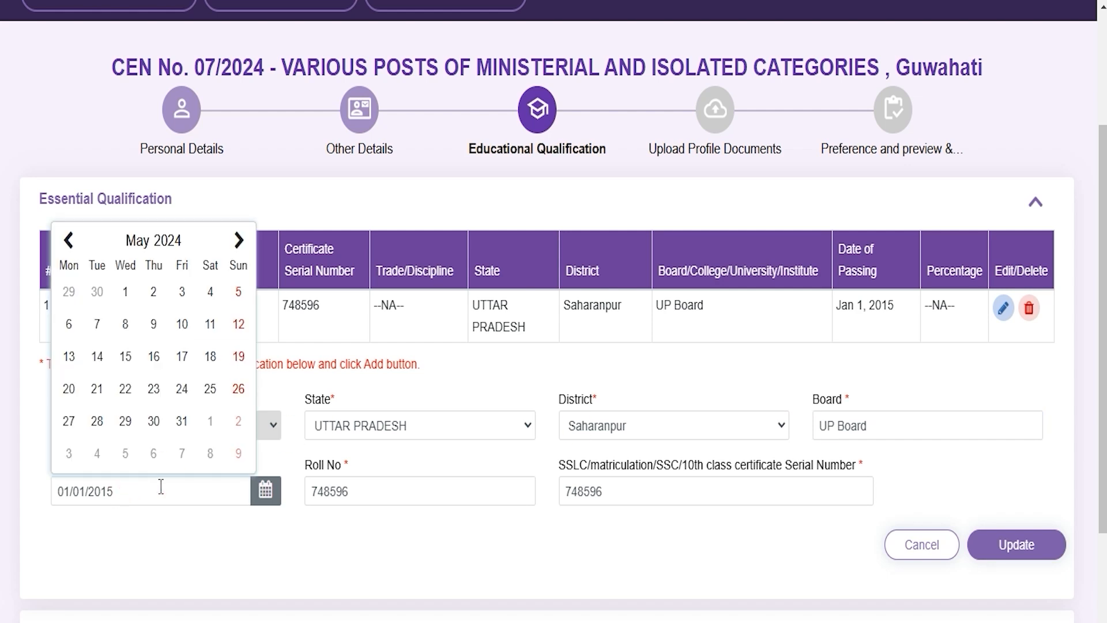
{"action": "left_click", "coordinate": [367, 486]}
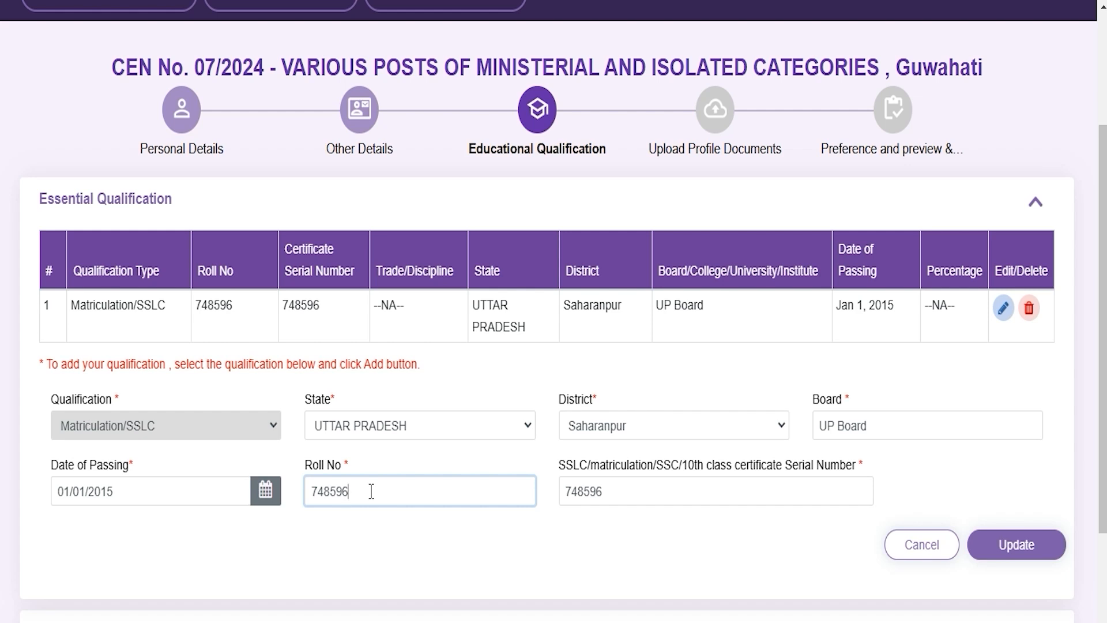
{"action": "left_click", "coordinate": [657, 489]}
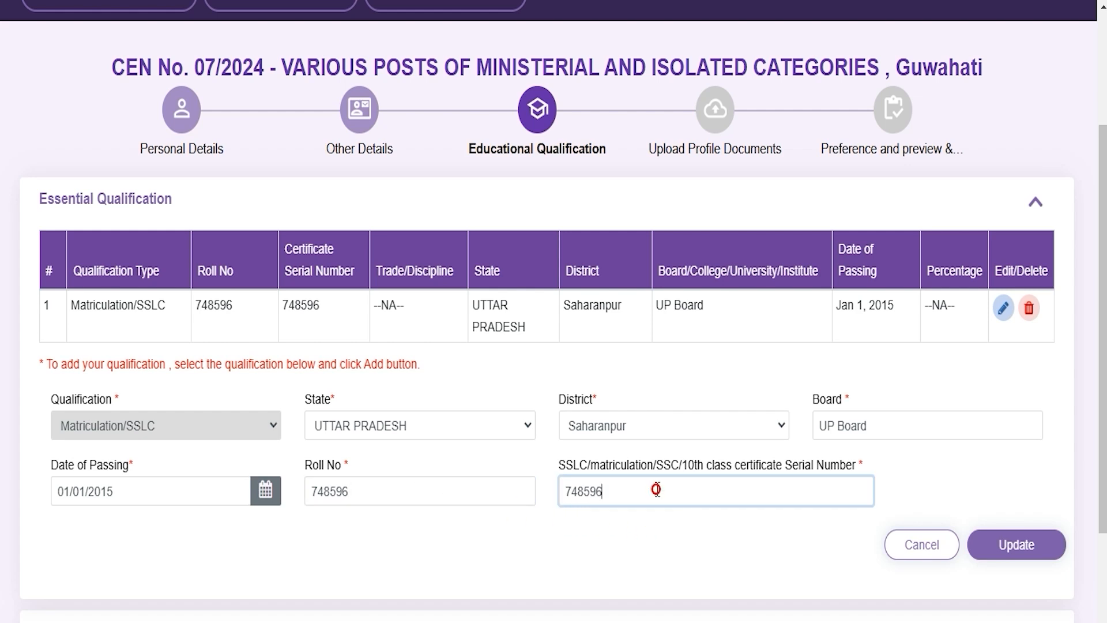
{"action": "left_click", "coordinate": [1022, 551]}
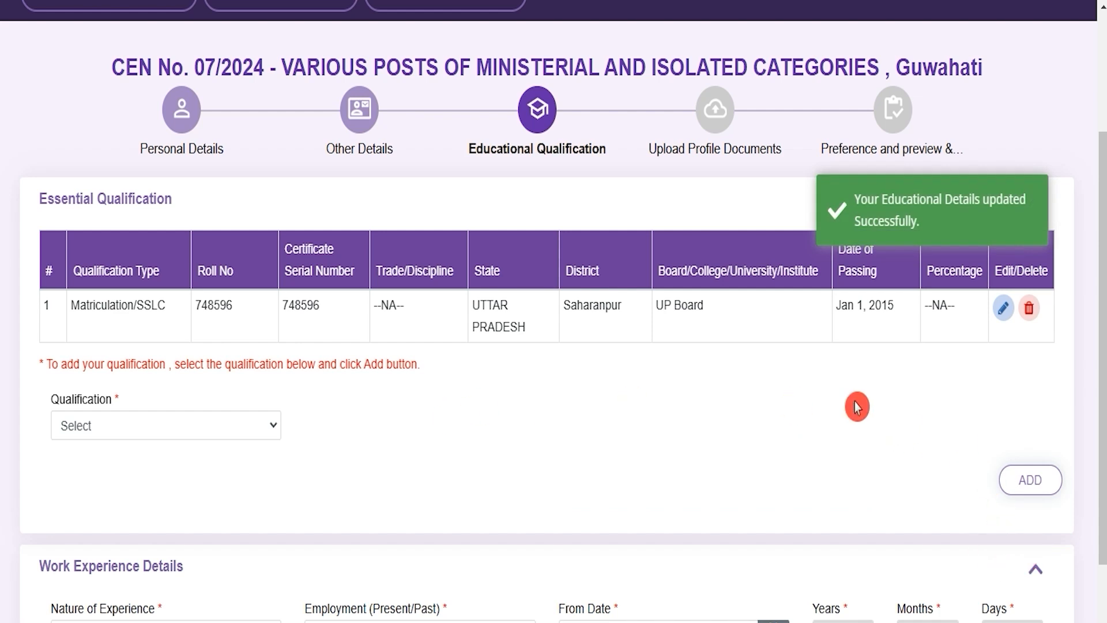
Choose 12th (+2 stage) or its equivalent as the new qualification, with Any Discipline as its subject.
{"action": "left_click", "coordinate": [166, 437]}
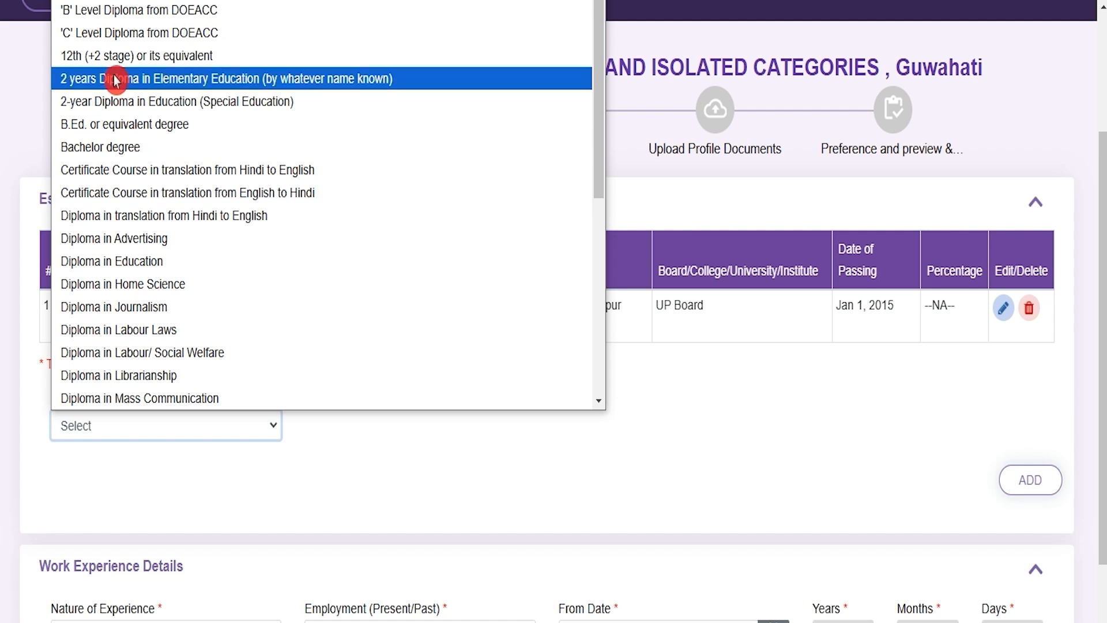
{"action": "left_click", "coordinate": [162, 59]}
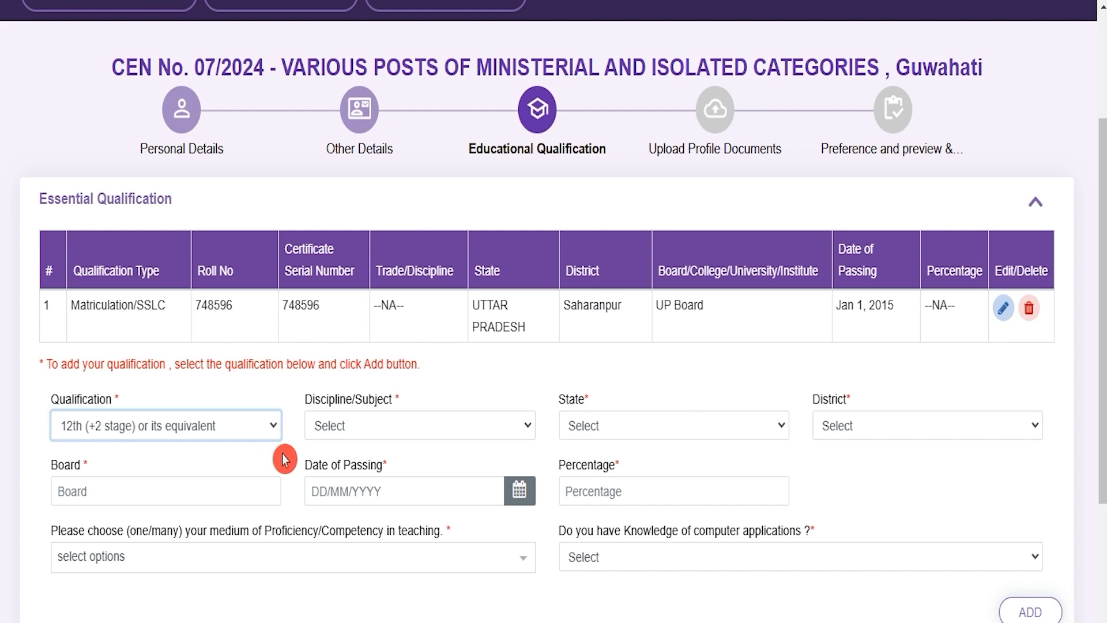
{"action": "left_click", "coordinate": [367, 431]}
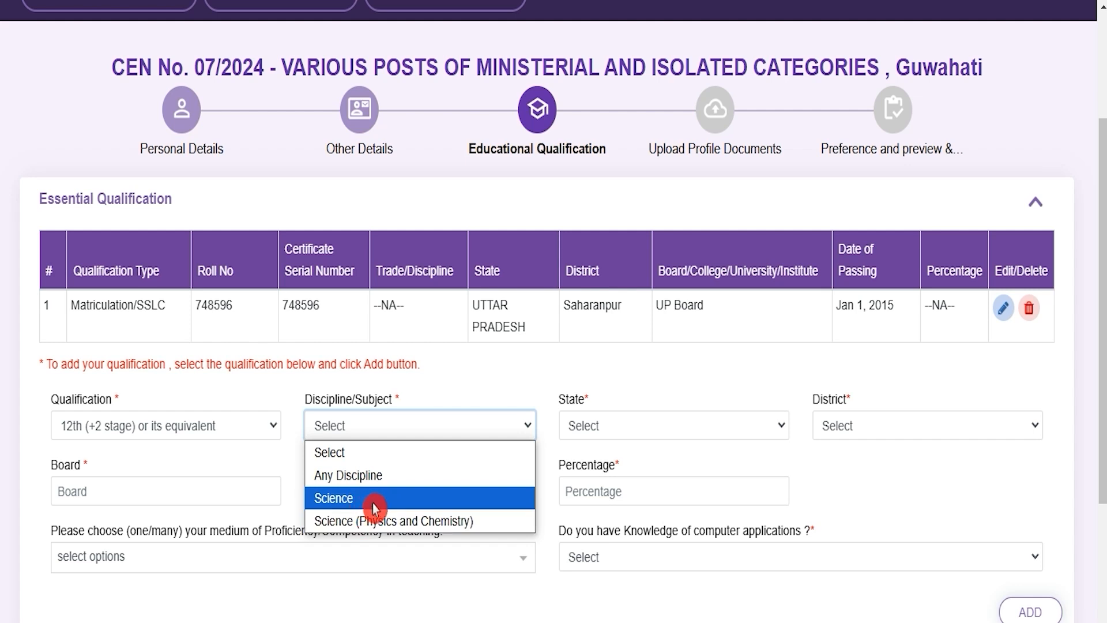
{"action": "left_click", "coordinate": [351, 475]}
Set the 12th qualification's state to UTTAR PRADESH and its district to Saharanpur.
{"action": "left_click", "coordinate": [606, 429]}
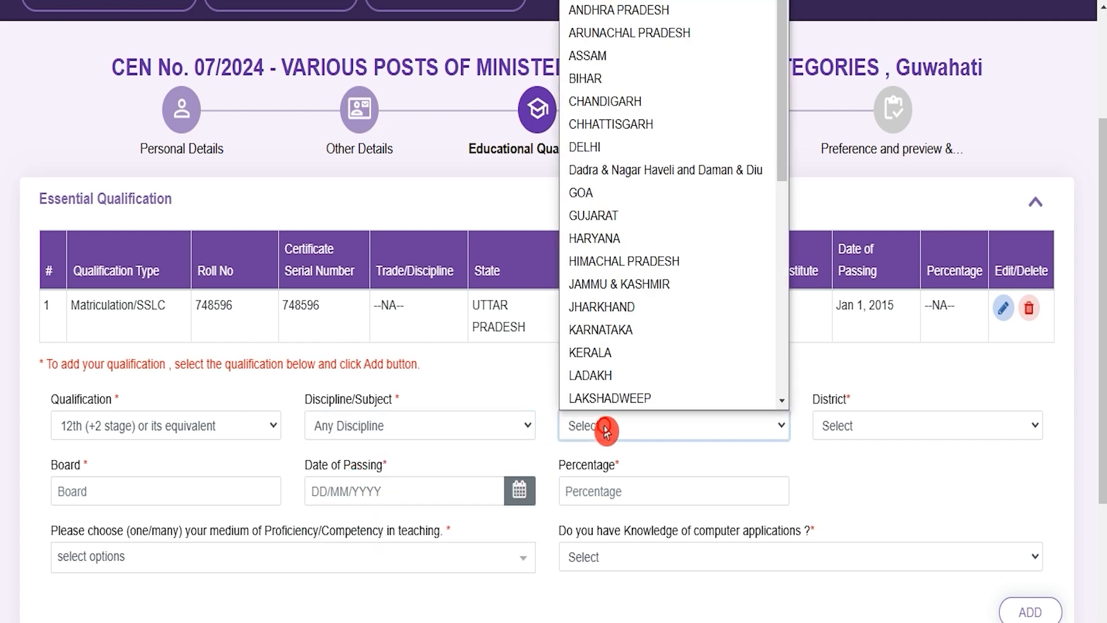
{"action": "key", "text": "u"}
{"action": "left_click", "coordinate": [609, 398]}
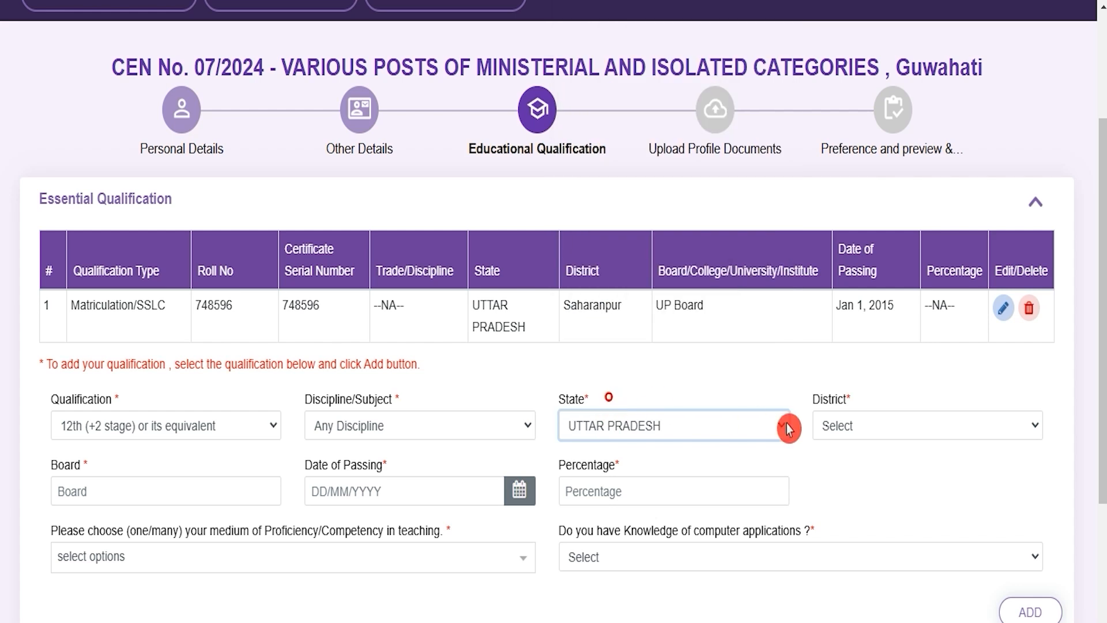
{"action": "left_click", "coordinate": [846, 432]}
{"action": "key", "text": "s"}
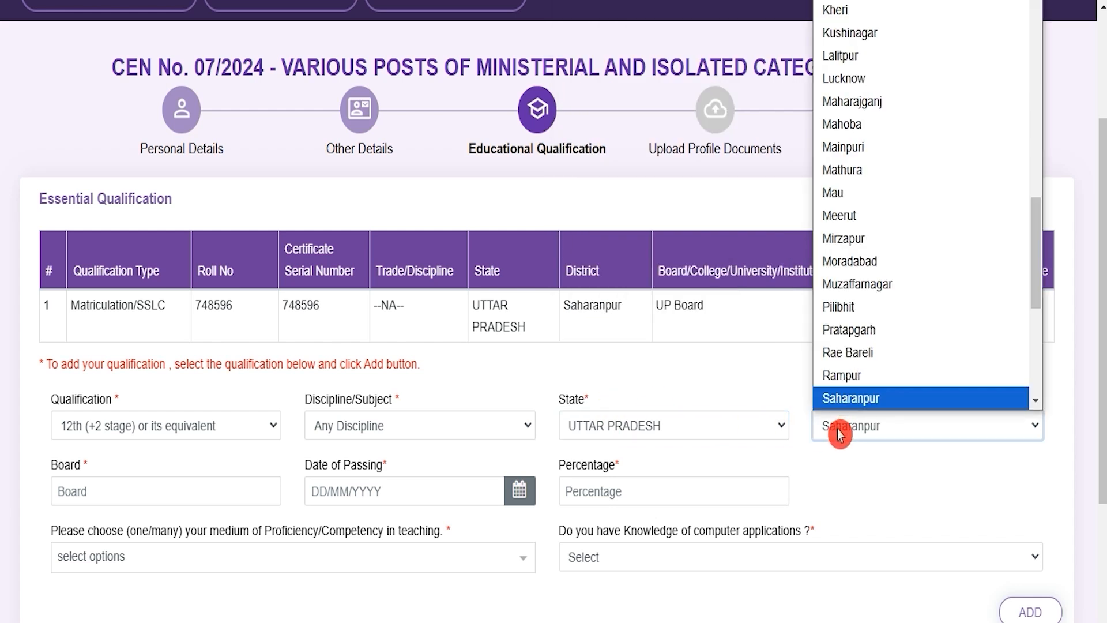
{"action": "left_click", "coordinate": [839, 431]}
Enter CBSE as the board and 80 as the percentage for the 12th qualification.
{"action": "left_click", "coordinate": [92, 481]}
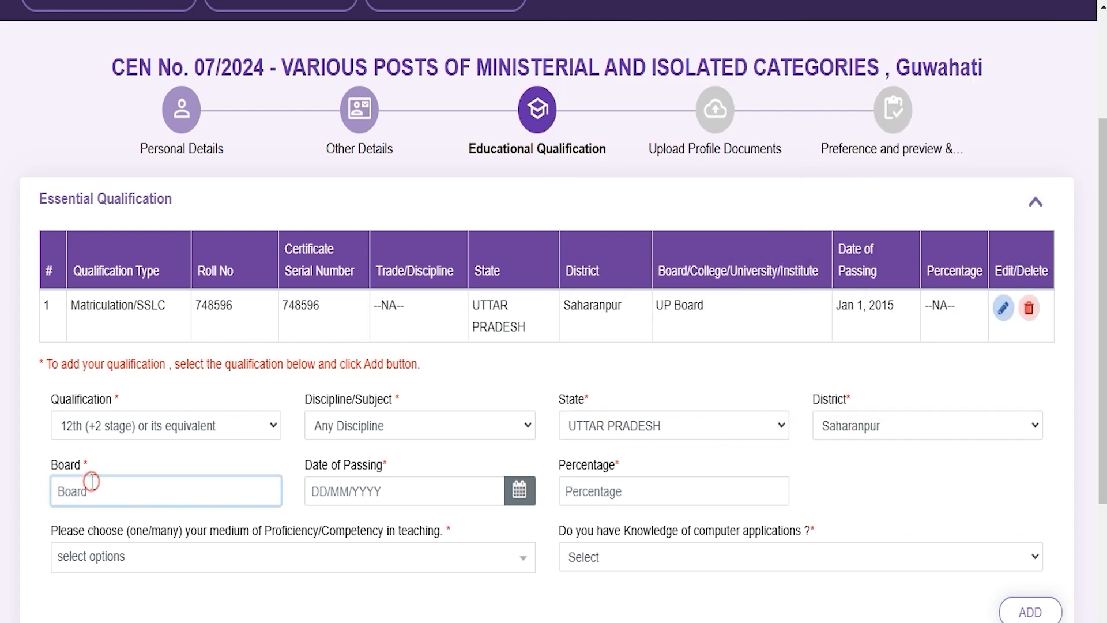
{"action": "type", "text": "C"}
{"action": "left_click", "coordinate": [349, 495]}
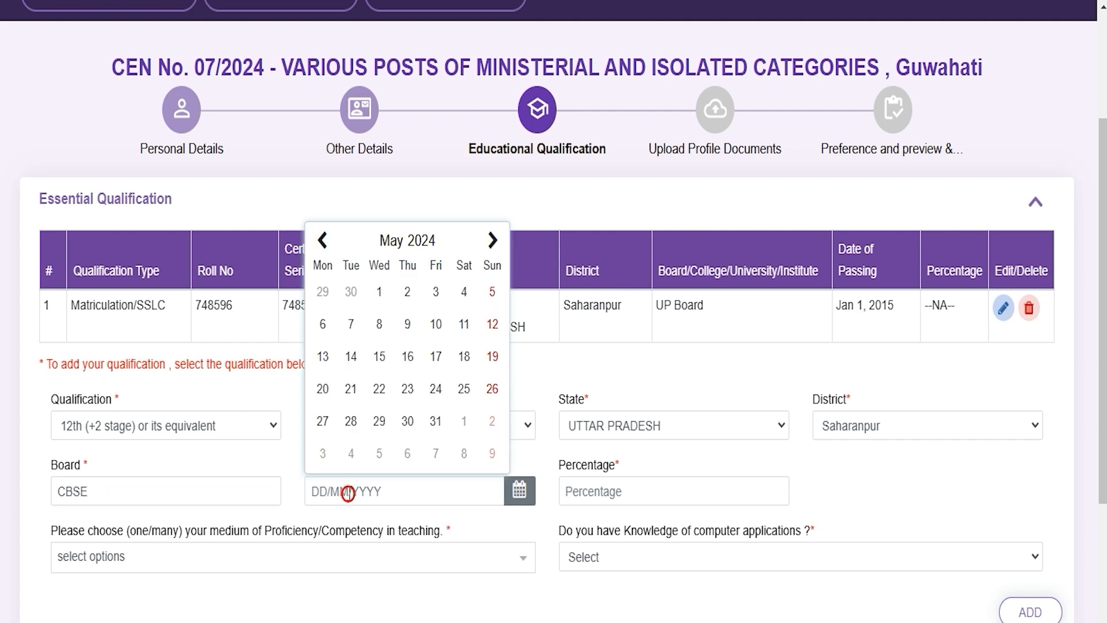
{"action": "left_click", "coordinate": [639, 493]}
{"action": "type", "text": "80"}
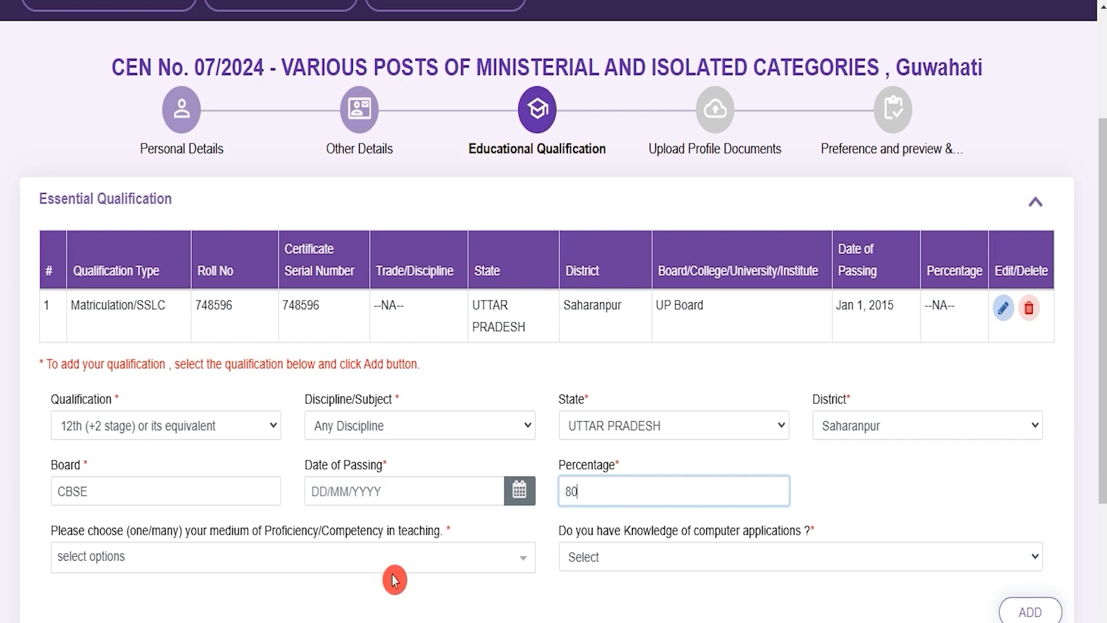
Select Hindi and English as the mediums of proficiency/competency in teaching.
{"action": "scroll", "coordinate": [260, 569], "scroll_direction": "down", "scroll_amount": 2}
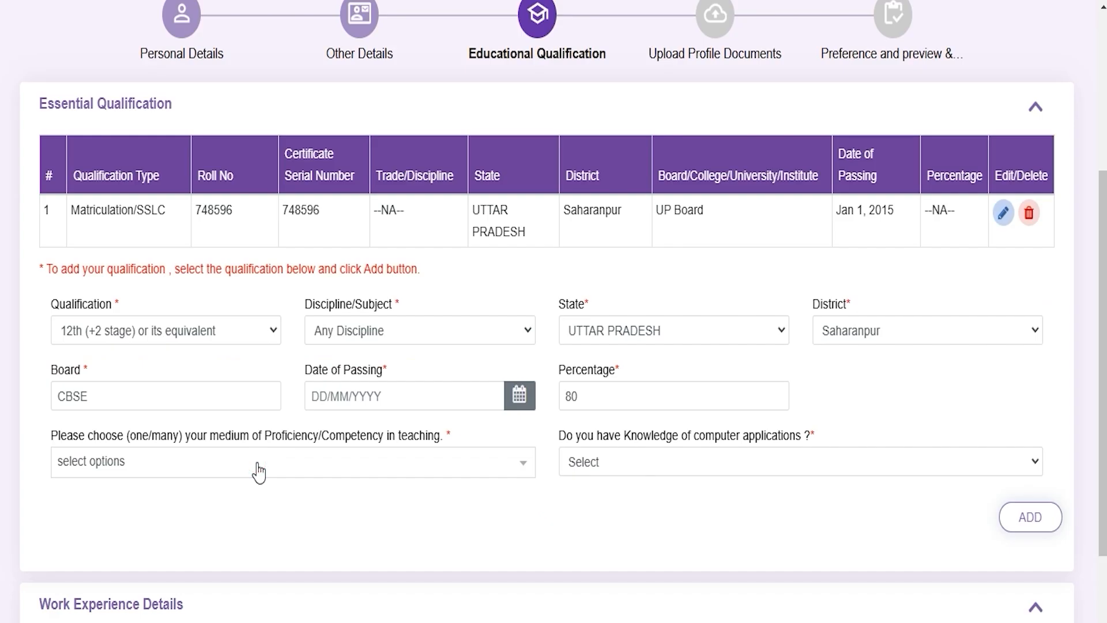
{"action": "left_click", "coordinate": [258, 472]}
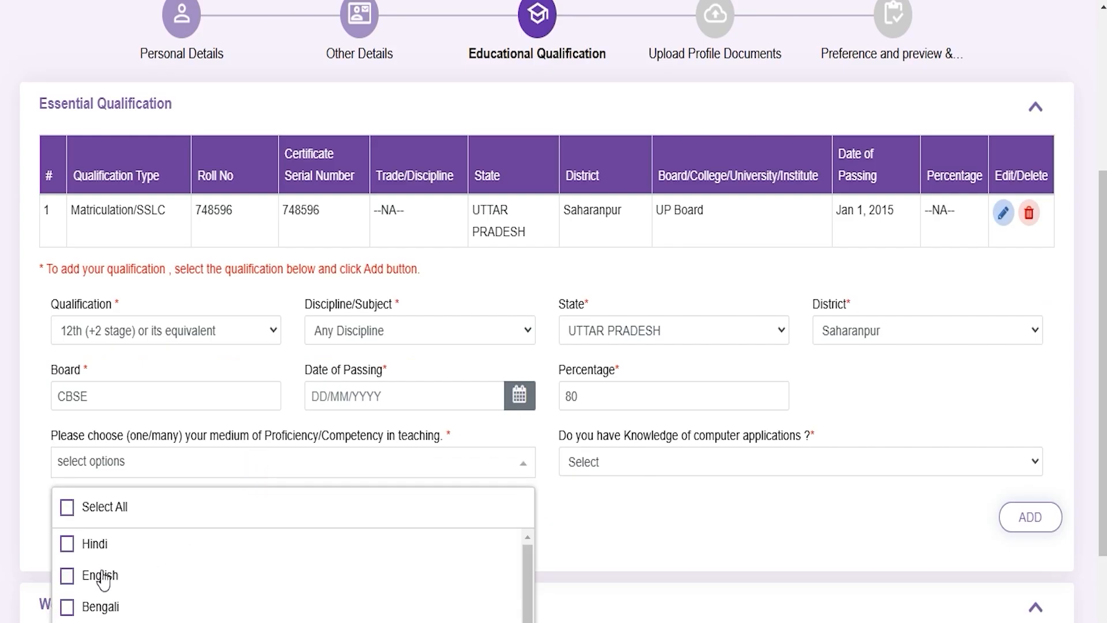
{"action": "left_click", "coordinate": [95, 545]}
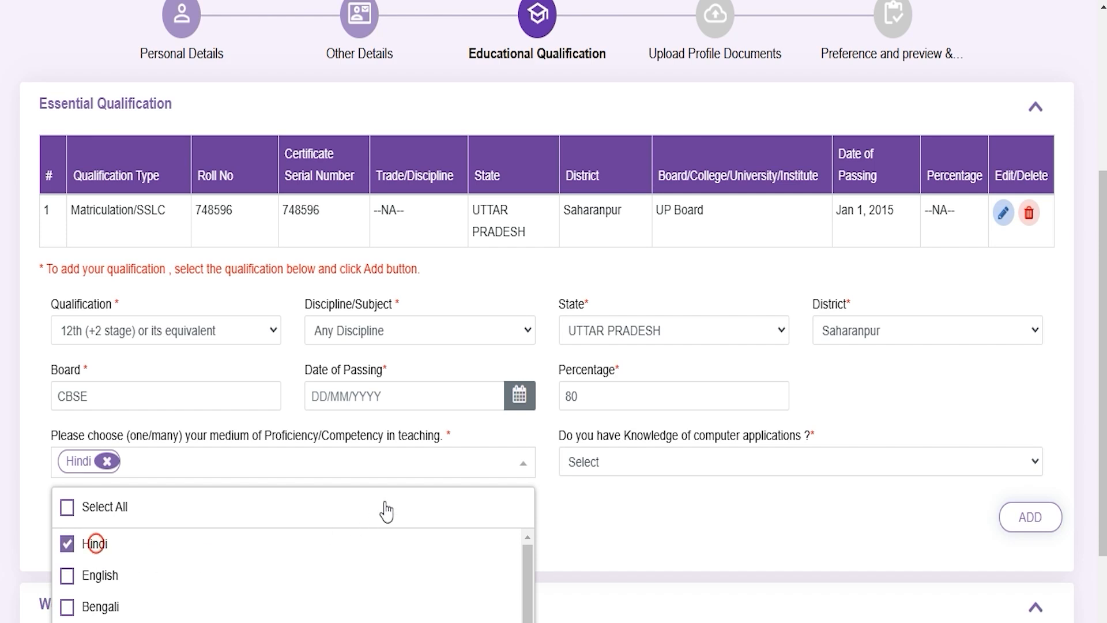
{"action": "left_click", "coordinate": [66, 579]}
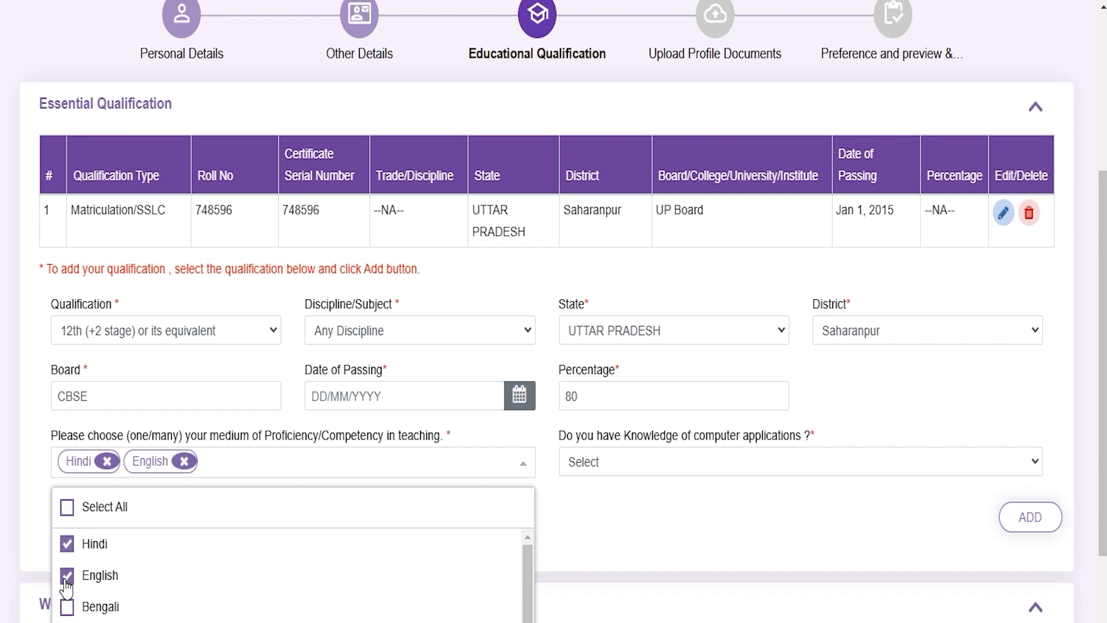
{"action": "left_click", "coordinate": [614, 513]}
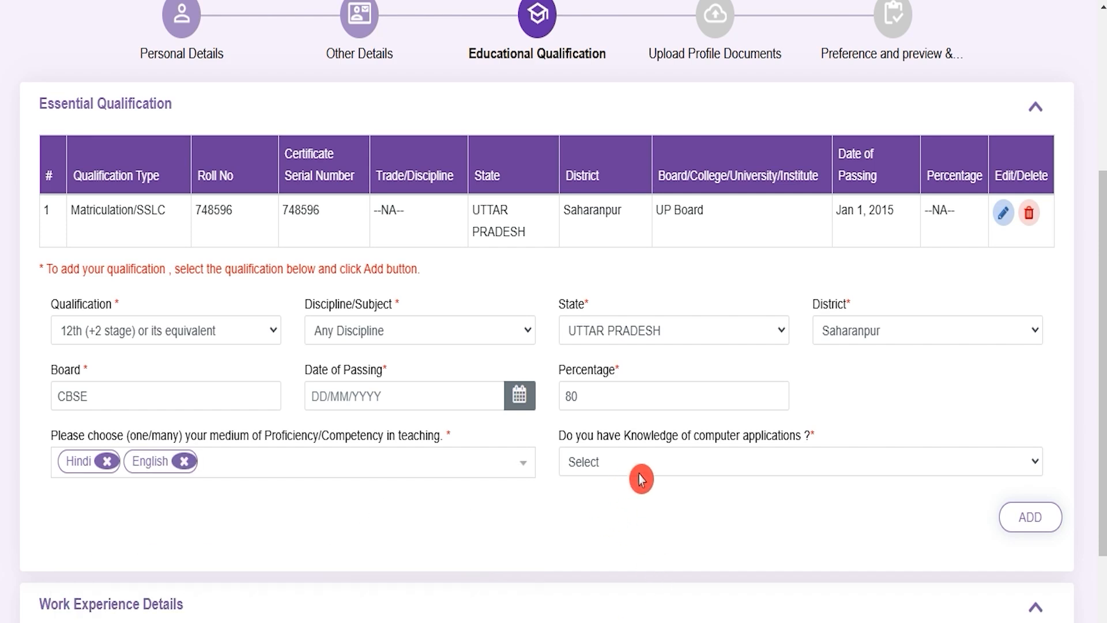
Declare knowledge of computer applications as Yes and add the 12th qualification with 1 January 2017 as its date of passing.
{"action": "left_click", "coordinate": [677, 467]}
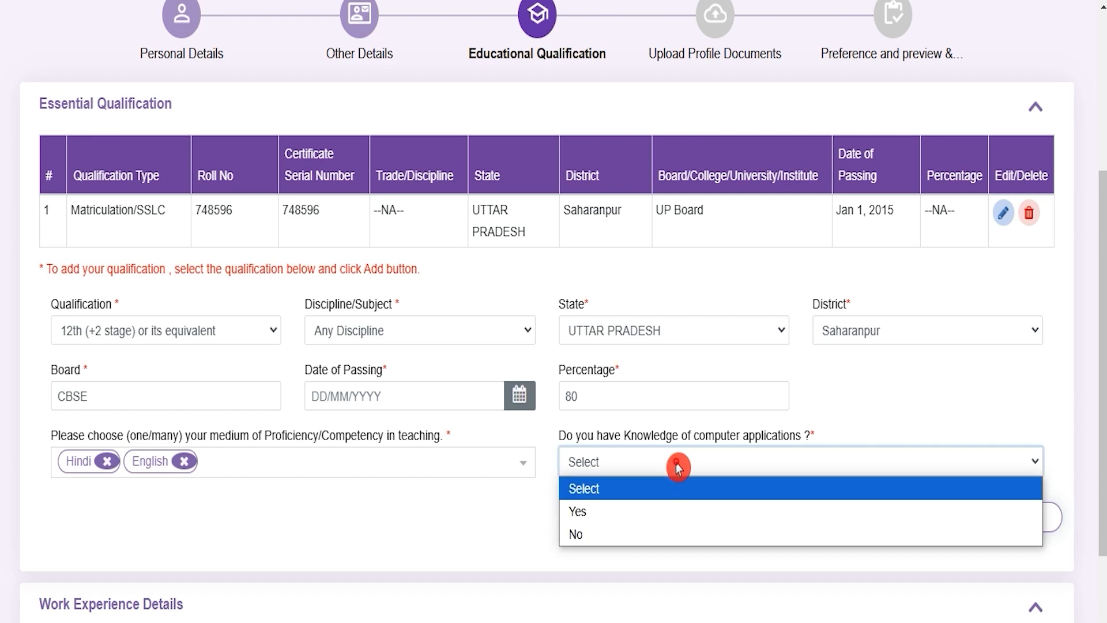
{"action": "left_click", "coordinate": [618, 512]}
{"action": "left_click", "coordinate": [1010, 540]}
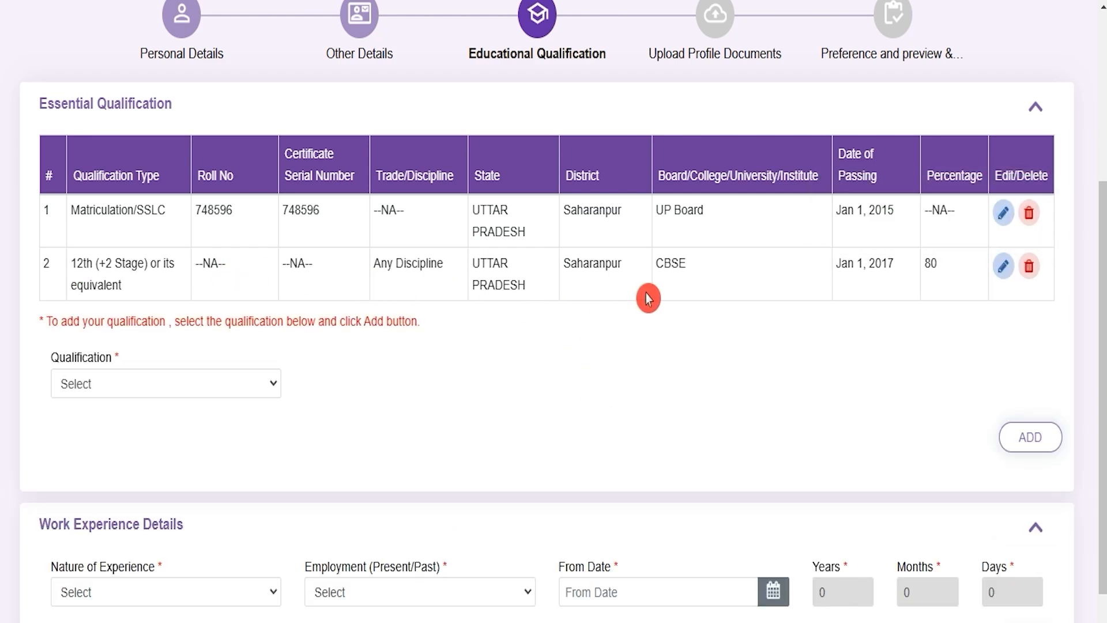
Switch to the Final CEN Isolated Cat Pub.pdf notice and go to the post parameters on page 57.
{"action": "left_click", "coordinate": [180, 395]}
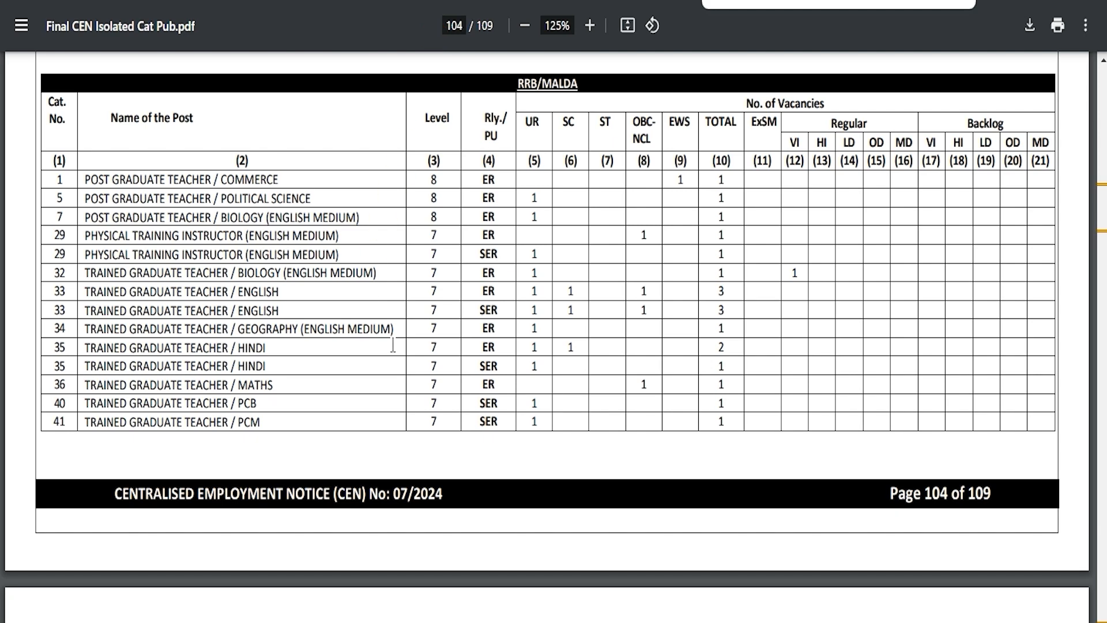
{"action": "scroll", "coordinate": [484, 372], "scroll_direction": "up", "scroll_amount": 20}
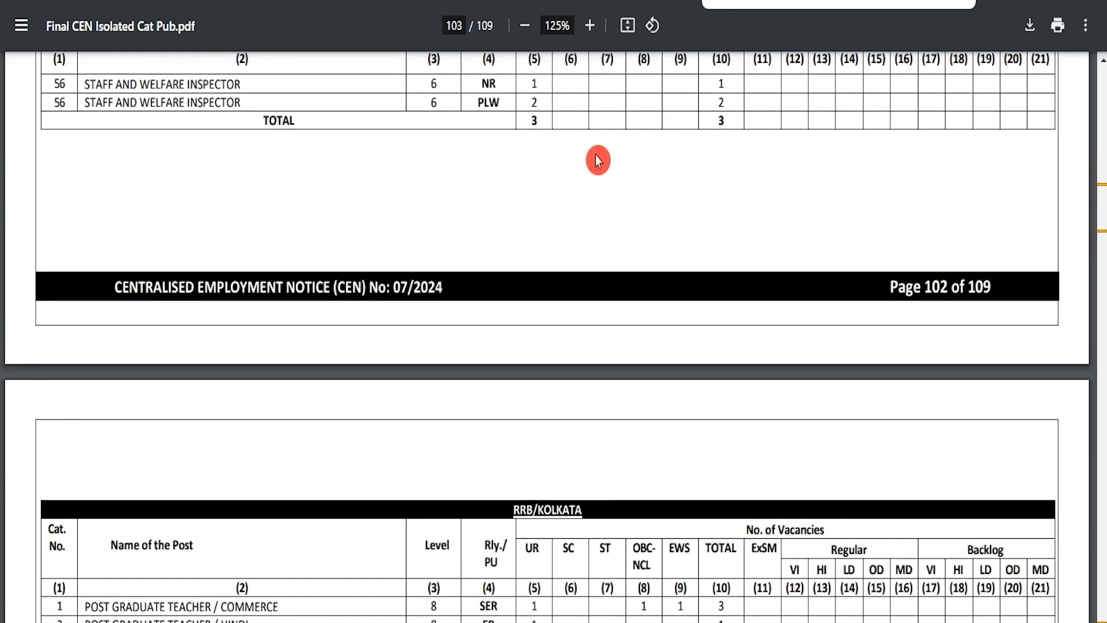
{"action": "left_click", "coordinate": [458, 25]}
{"action": "type", "text": "57"}
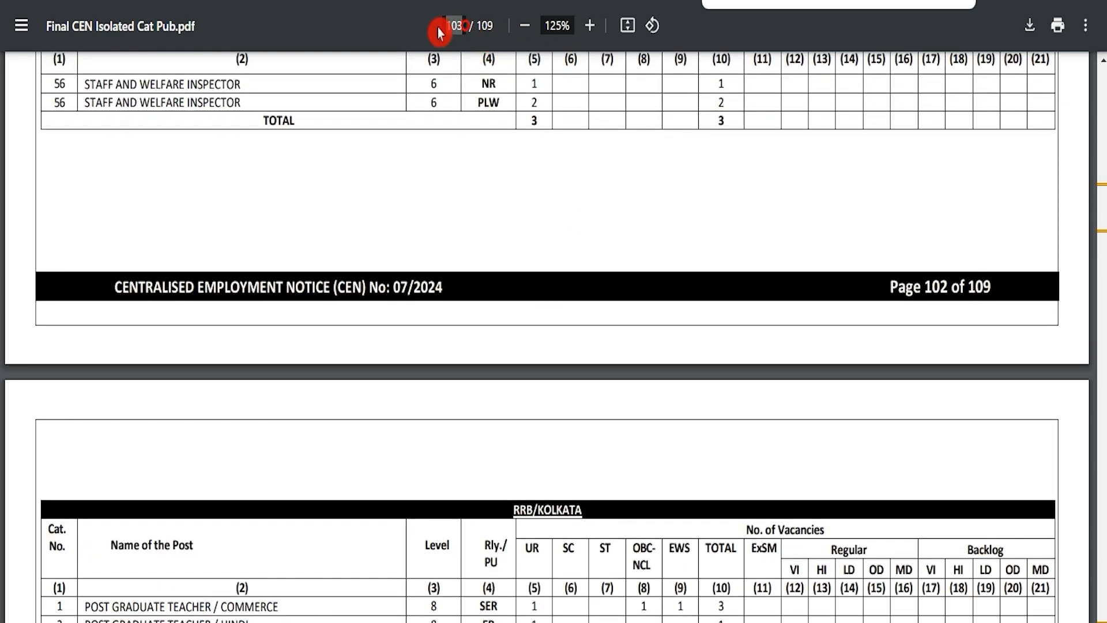
{"action": "key", "text": "Return"}
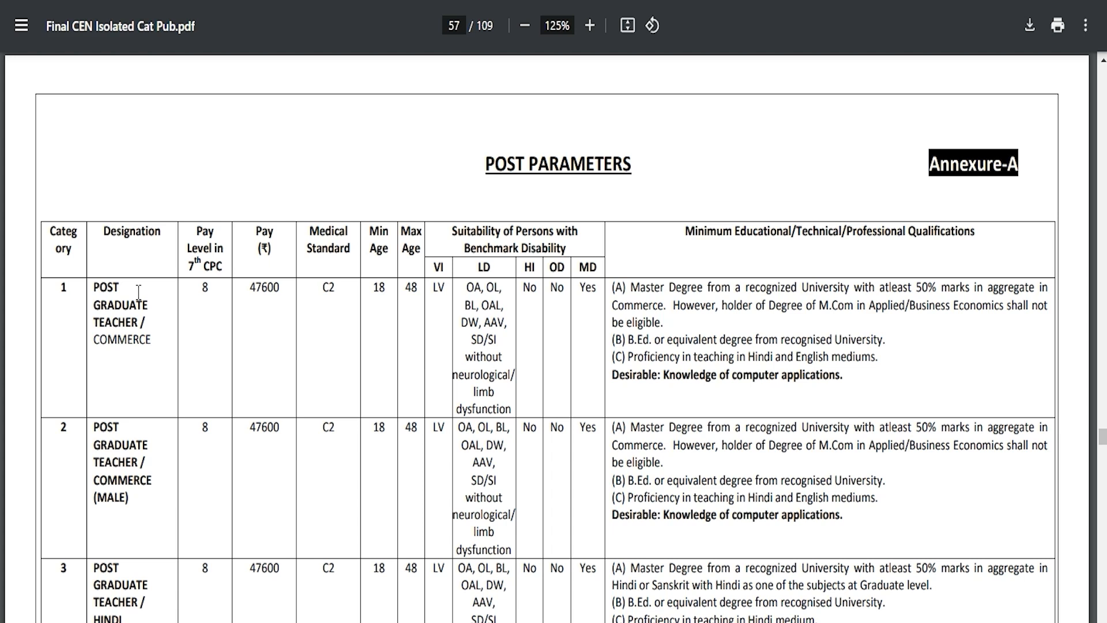
Examine the minimum qualifications for Category 1, Post Graduate Teacher / Commerce, and return to the form's qualification choice.
{"action": "mouse_move", "coordinate": [95, 287]}
{"action": "left_mouse_down"}
{"action": "mouse_move", "coordinate": [139, 323]}
{"action": "mouse_move", "coordinate": [251, 348]}
{"action": "left_mouse_up"}
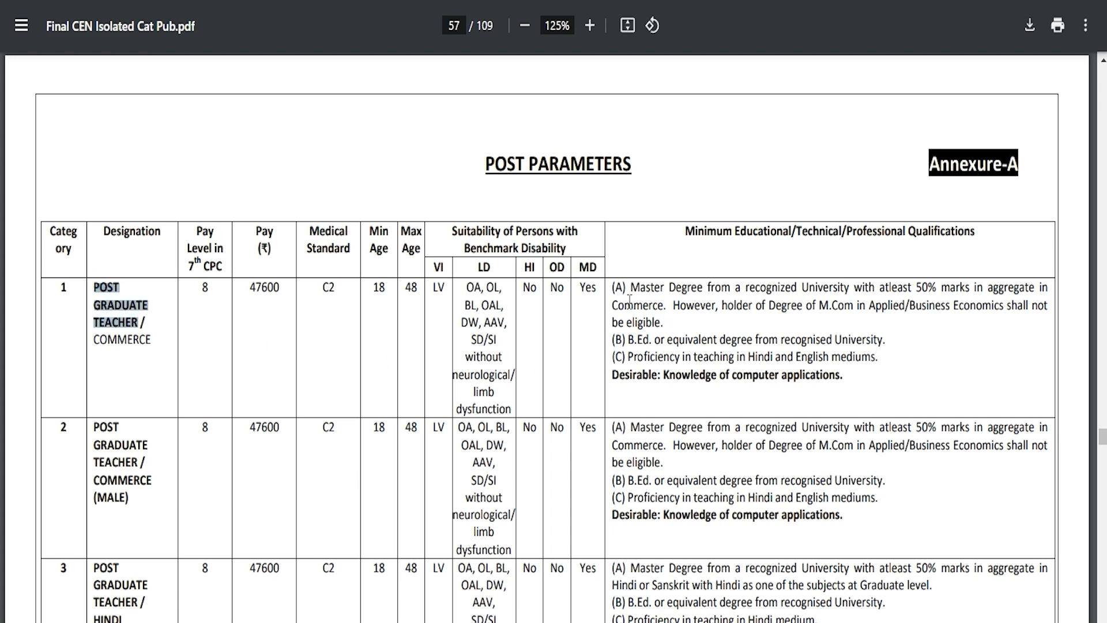
{"action": "left_click_drag", "start_coordinate": [645, 290], "coordinate": [798, 294]}
{"action": "left_click_drag", "start_coordinate": [641, 333], "coordinate": [702, 336]}
{"action": "left_click_drag", "start_coordinate": [639, 357], "coordinate": [778, 350]}
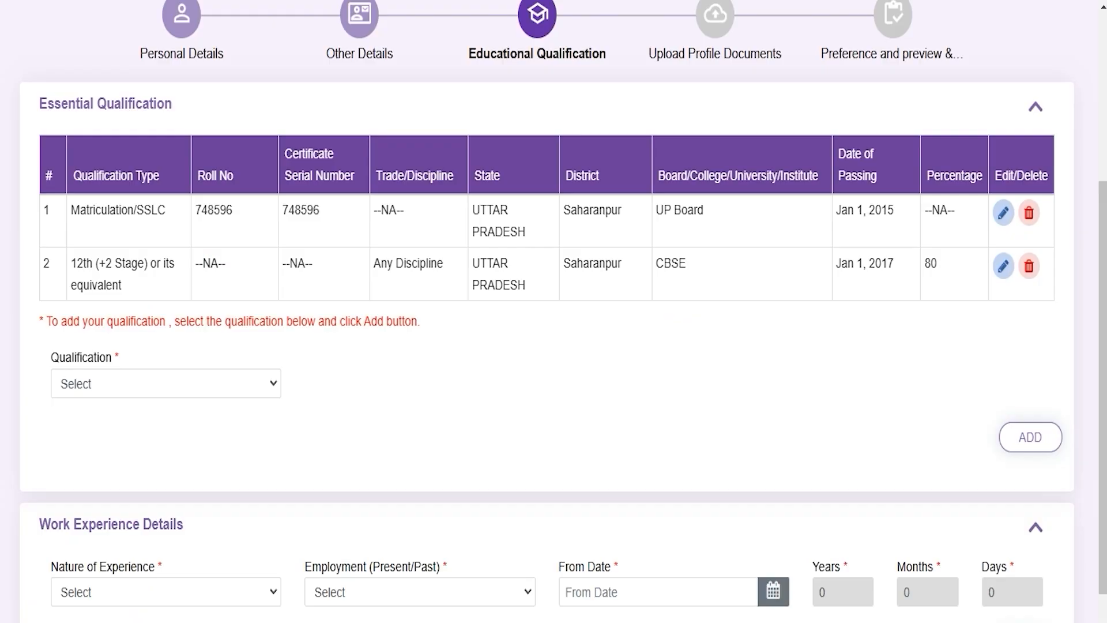
{"action": "left_click", "coordinate": [166, 386]}
{"action": "left_click", "coordinate": [166, 388]}
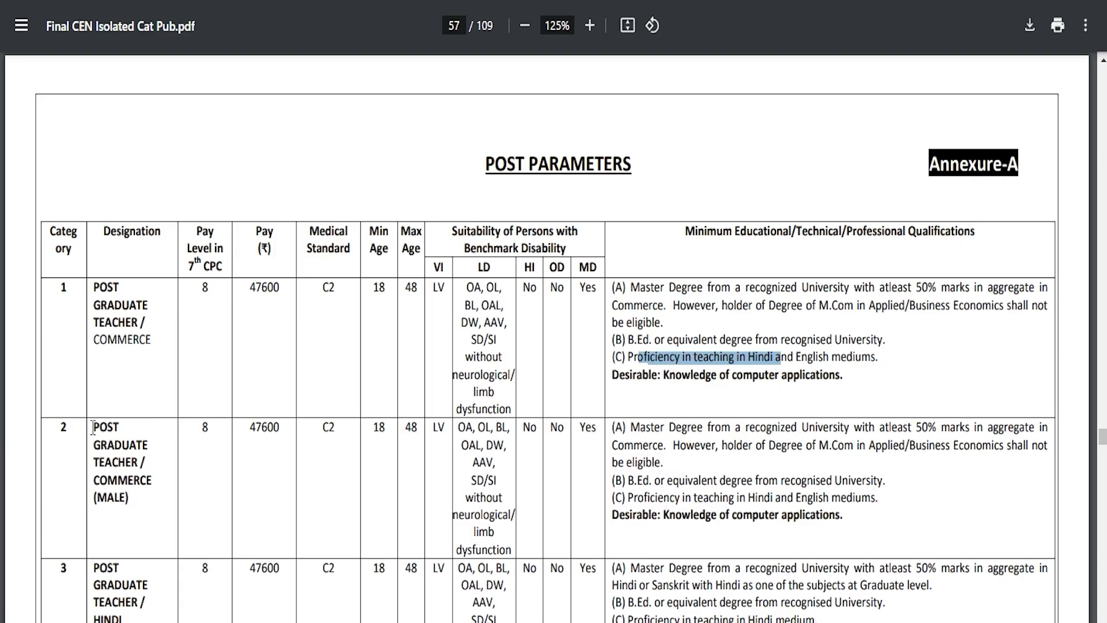
Switch back to the notice and review the Post Graduate Teacher designations in categories 1 to 5.
{"action": "left_click_drag", "start_coordinate": [92, 428], "coordinate": [142, 470]}
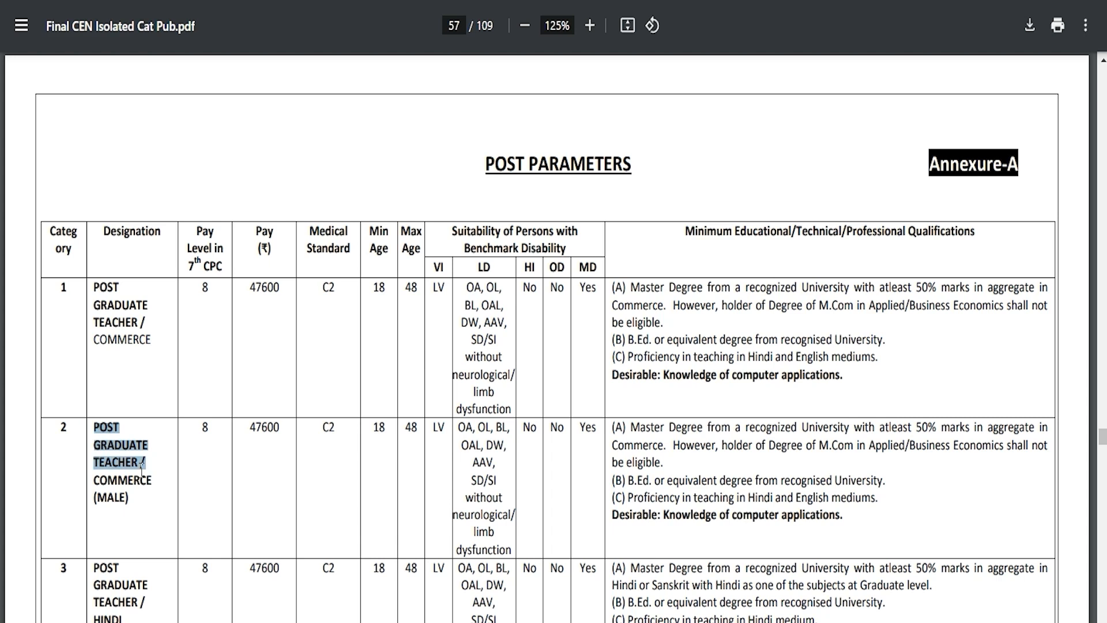
{"action": "left_click_drag", "start_coordinate": [92, 288], "coordinate": [145, 321]}
{"action": "scroll", "coordinate": [295, 466], "scroll_direction": "down", "scroll_amount": 2}
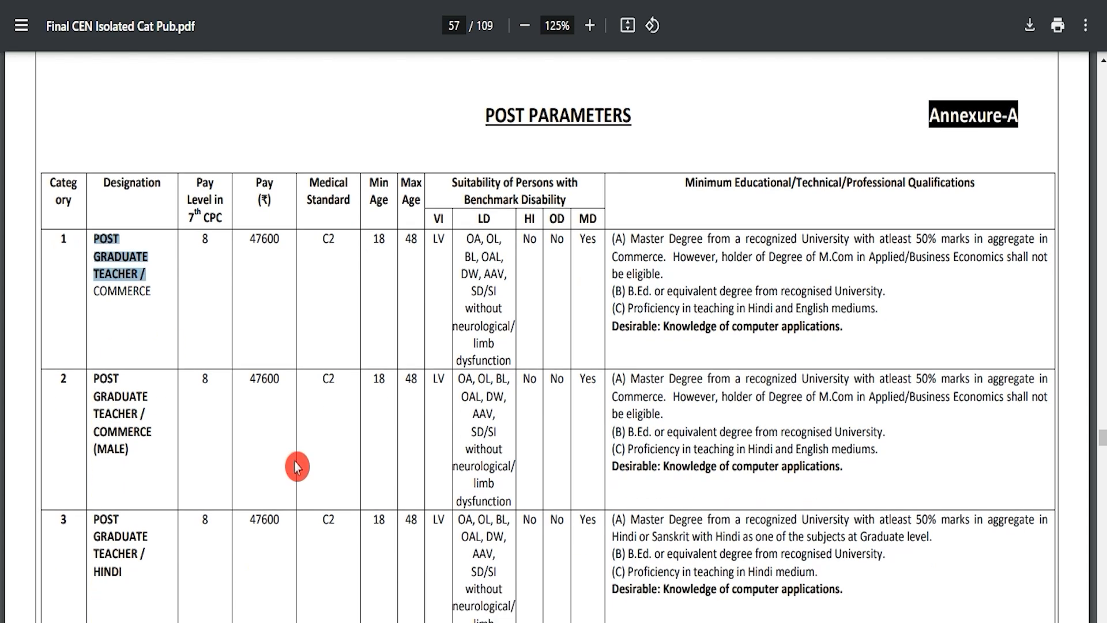
{"action": "left_click_drag", "start_coordinate": [96, 483], "coordinate": [134, 501]}
{"action": "scroll", "coordinate": [135, 501], "scroll_direction": "down", "scroll_amount": 1}
{"action": "scroll", "coordinate": [134, 501], "scroll_direction": "down", "scroll_amount": 10}
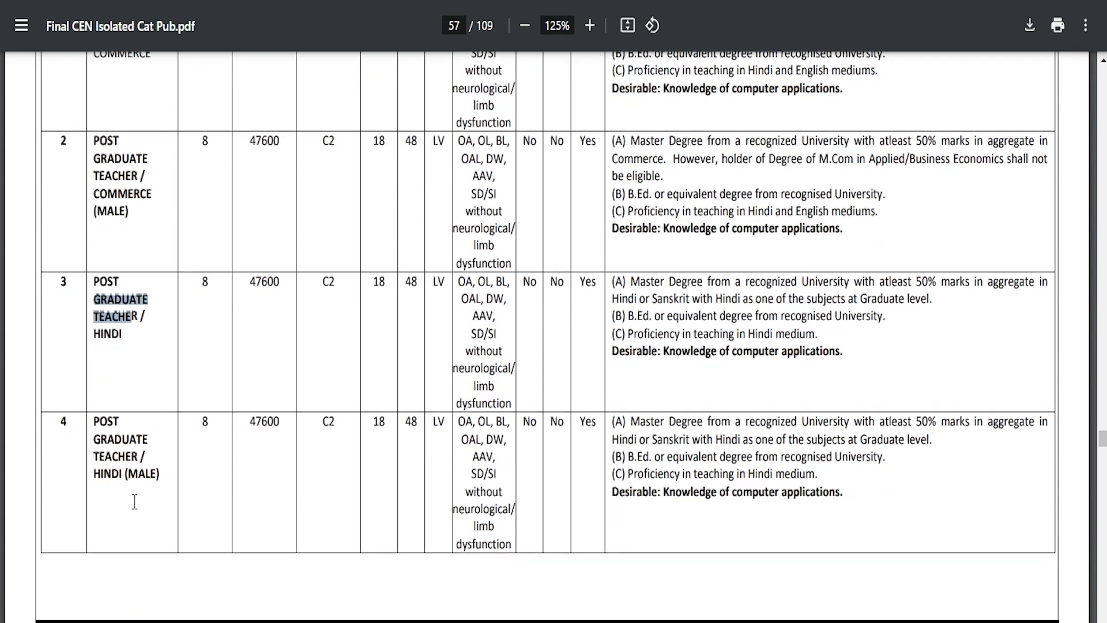
{"action": "left_click_drag", "start_coordinate": [97, 439], "coordinate": [148, 476]}
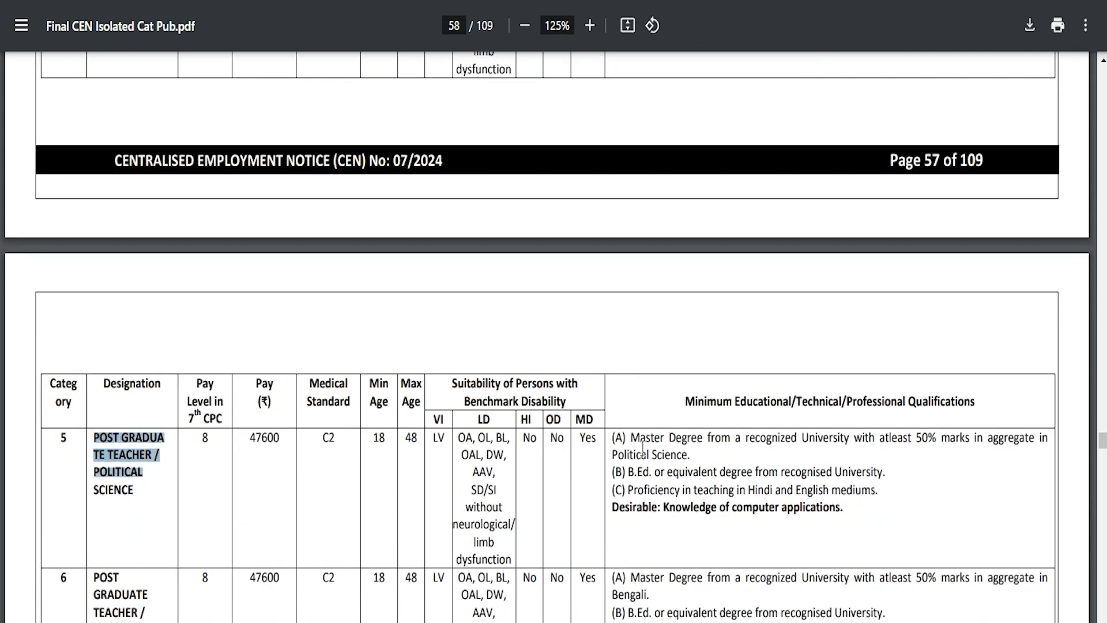
Examine the minimum educational qualifications for the remaining Post Graduate Teacher posts, including Category 21, Physics (Male), on page 62.
{"action": "scroll", "coordinate": [643, 447], "scroll_direction": "down", "scroll_amount": 15}
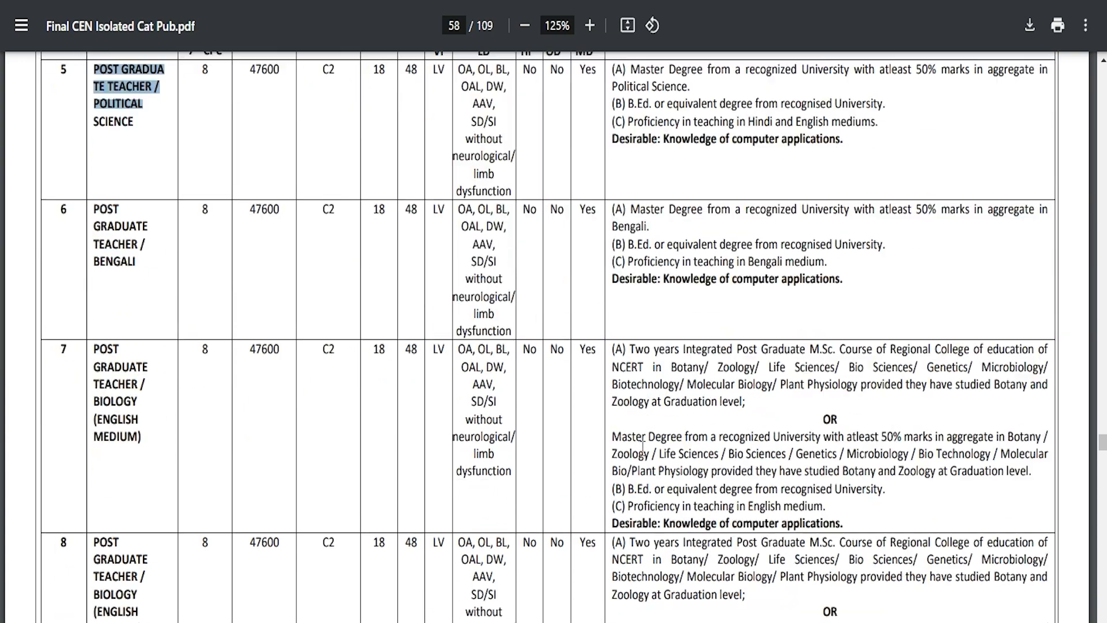
{"action": "scroll", "coordinate": [643, 446], "scroll_direction": "down", "scroll_amount": 15}
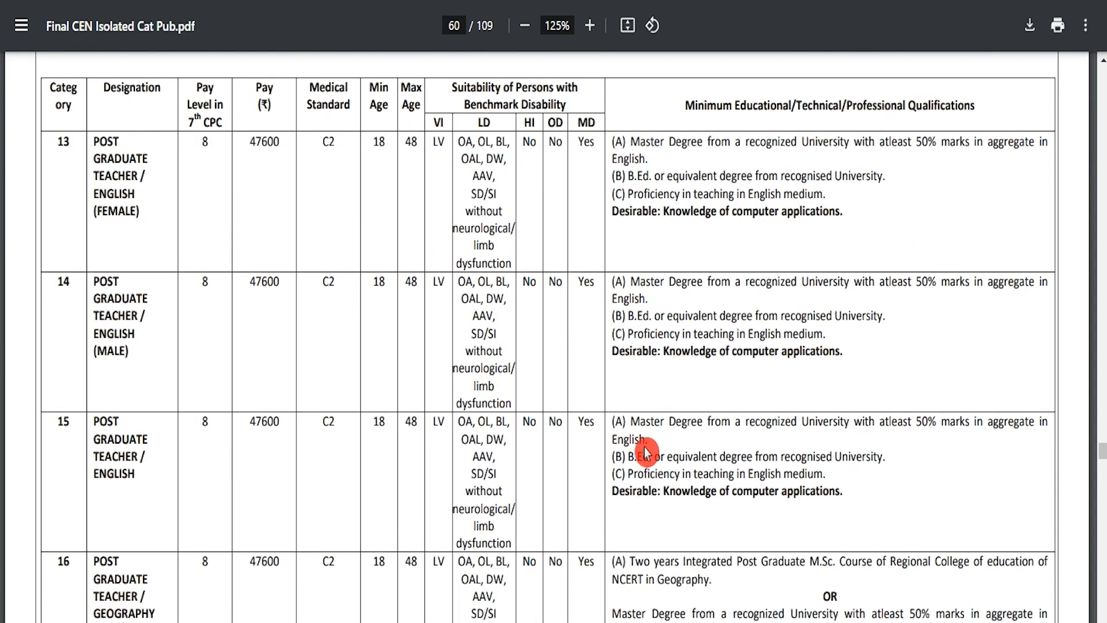
{"action": "scroll", "coordinate": [644, 452], "scroll_direction": "down", "scroll_amount": 15}
{"action": "scroll", "coordinate": [647, 451], "scroll_direction": "down", "scroll_amount": 10}
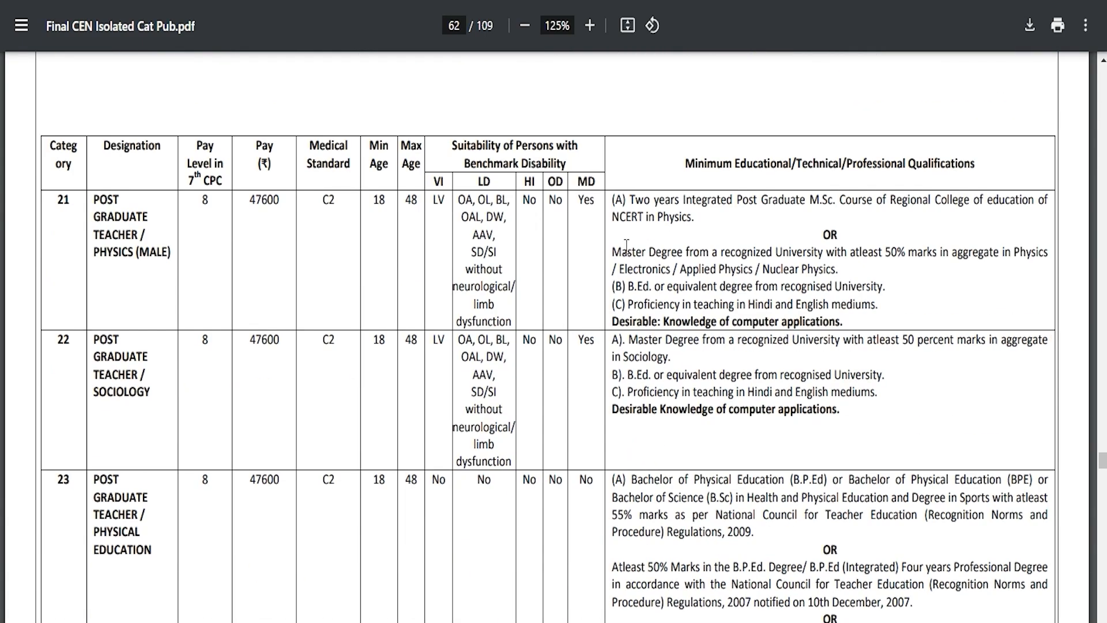
{"action": "left_click_drag", "start_coordinate": [612, 252], "coordinate": [836, 305]}
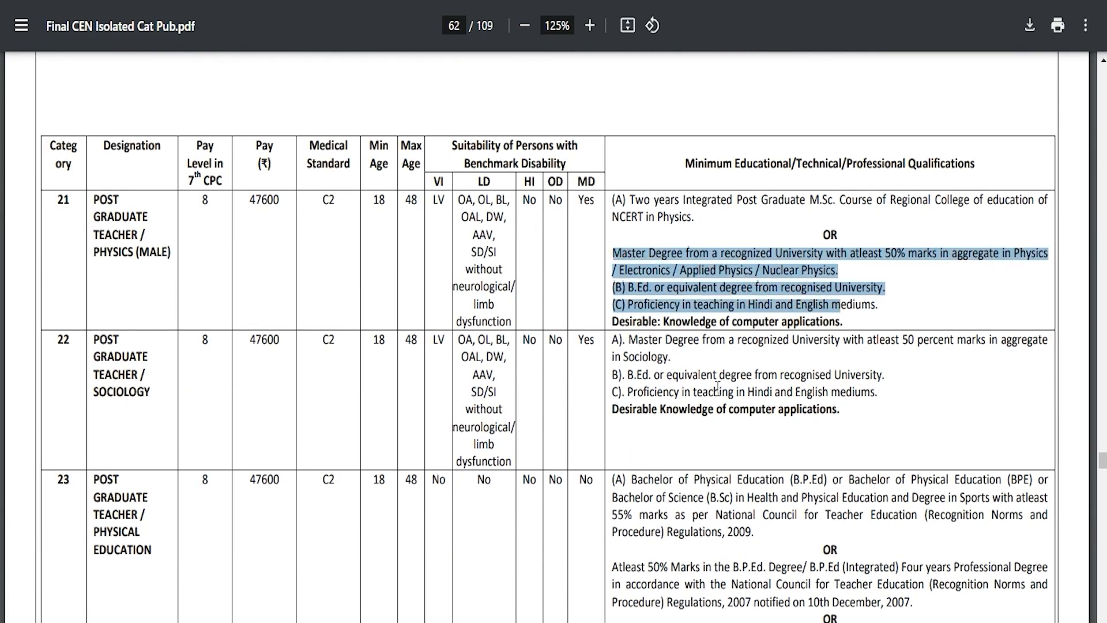
{"action": "scroll", "coordinate": [663, 231], "scroll_direction": "down", "scroll_amount": 5}
{"action": "left_click_drag", "start_coordinate": [614, 193], "coordinate": [709, 217]}
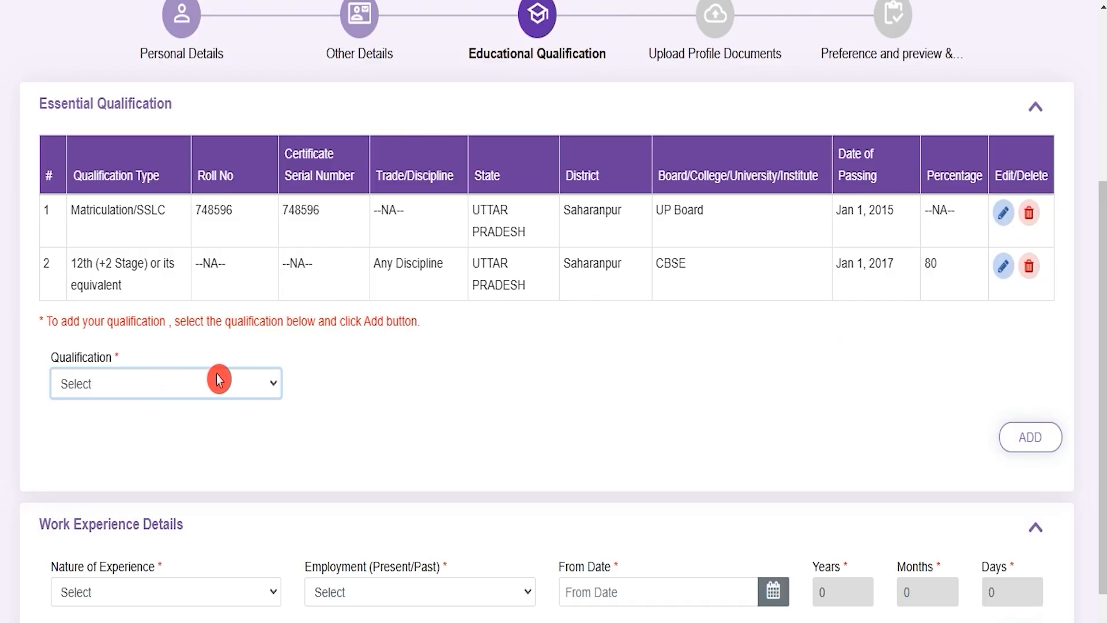
Choose Teacher Eligibility Test (TET) as the qualification to add, with TET as its discipline.
{"action": "left_click", "coordinate": [200, 384]}
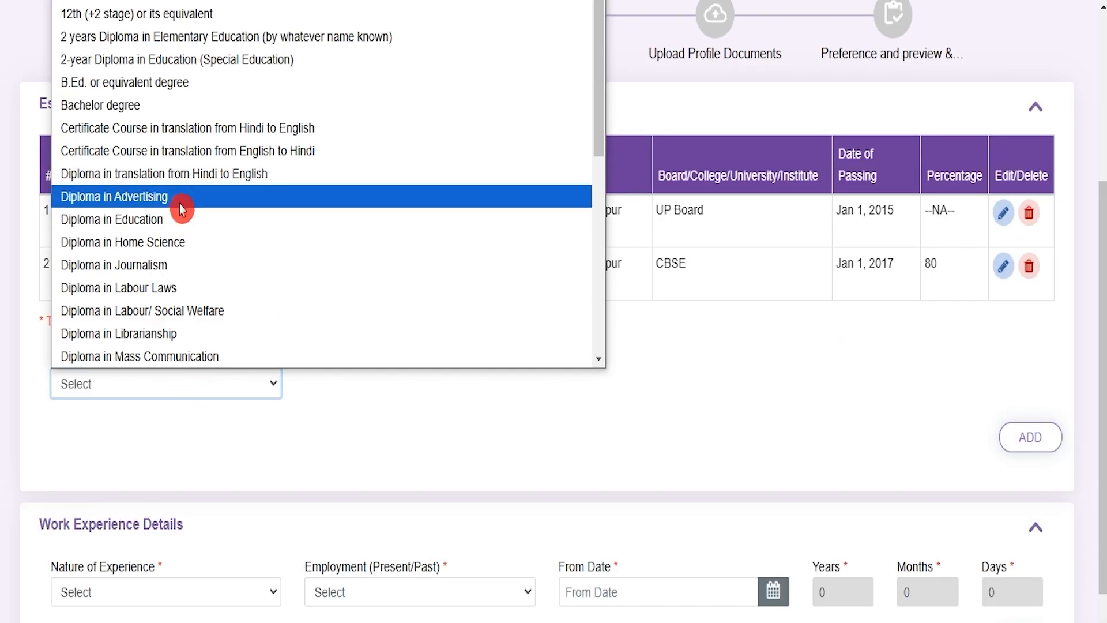
{"action": "scroll", "coordinate": [182, 209], "scroll_direction": "down", "scroll_amount": 3}
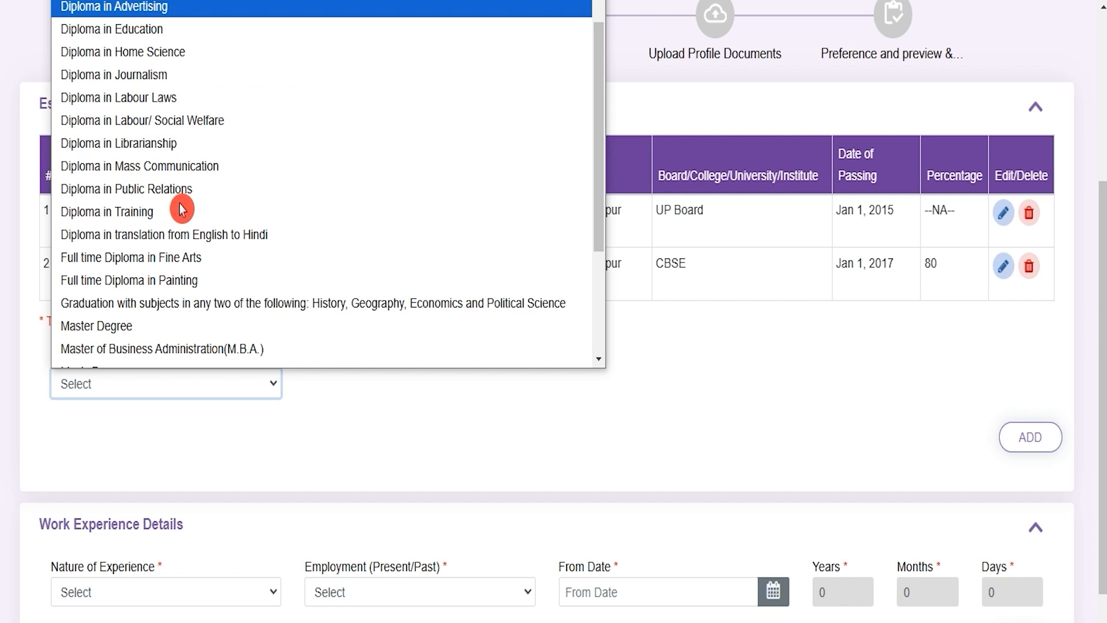
{"action": "scroll", "coordinate": [182, 209], "scroll_direction": "down", "scroll_amount": 3}
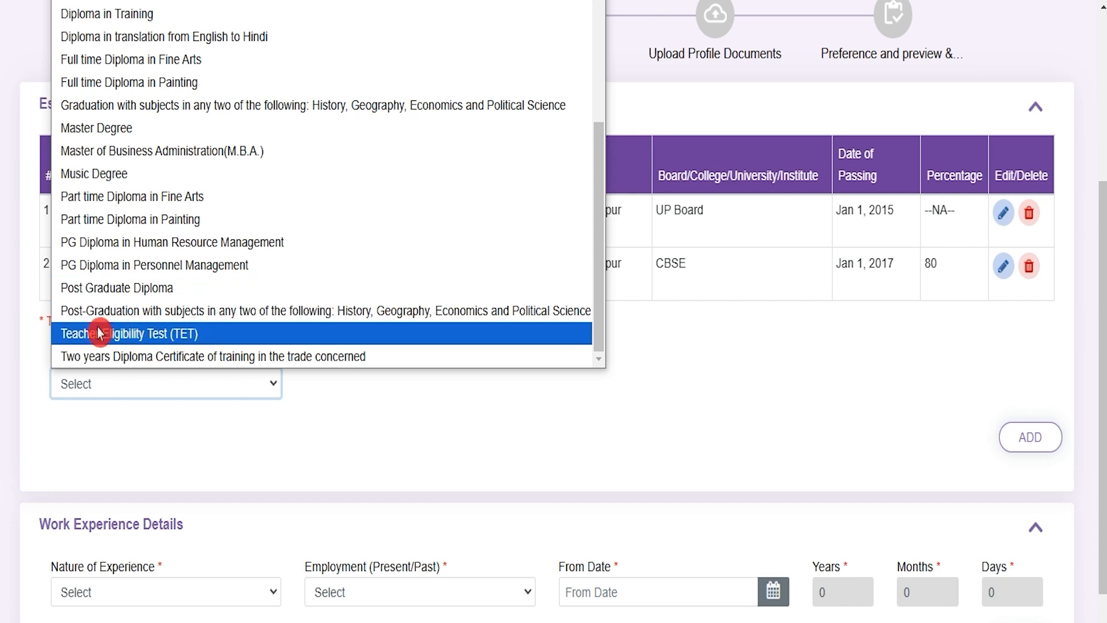
{"action": "left_click", "coordinate": [149, 338]}
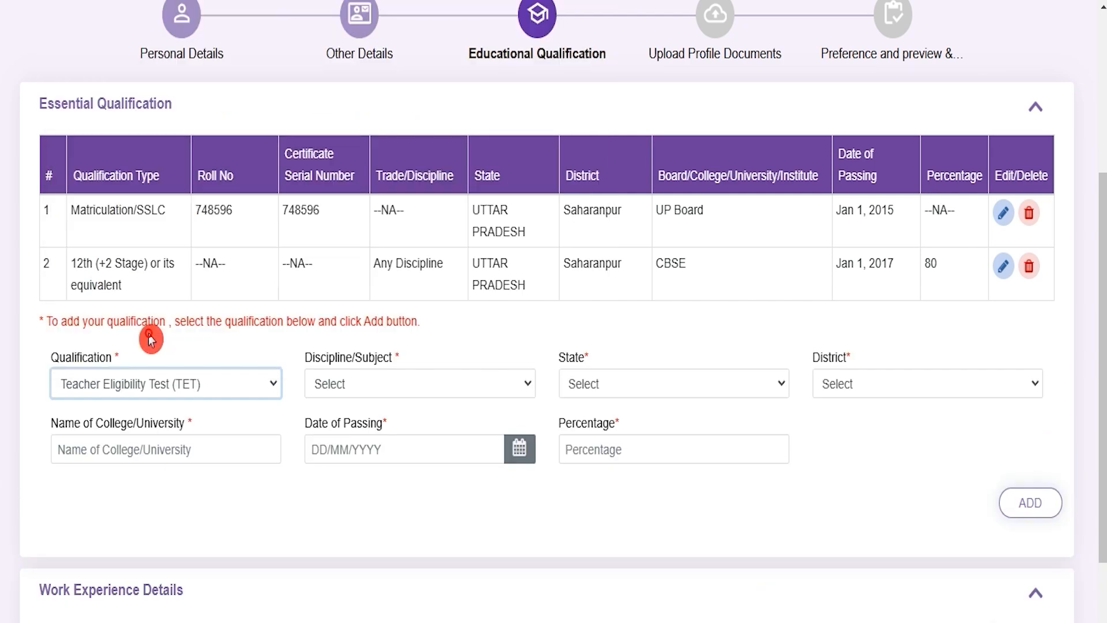
{"action": "left_click", "coordinate": [381, 388]}
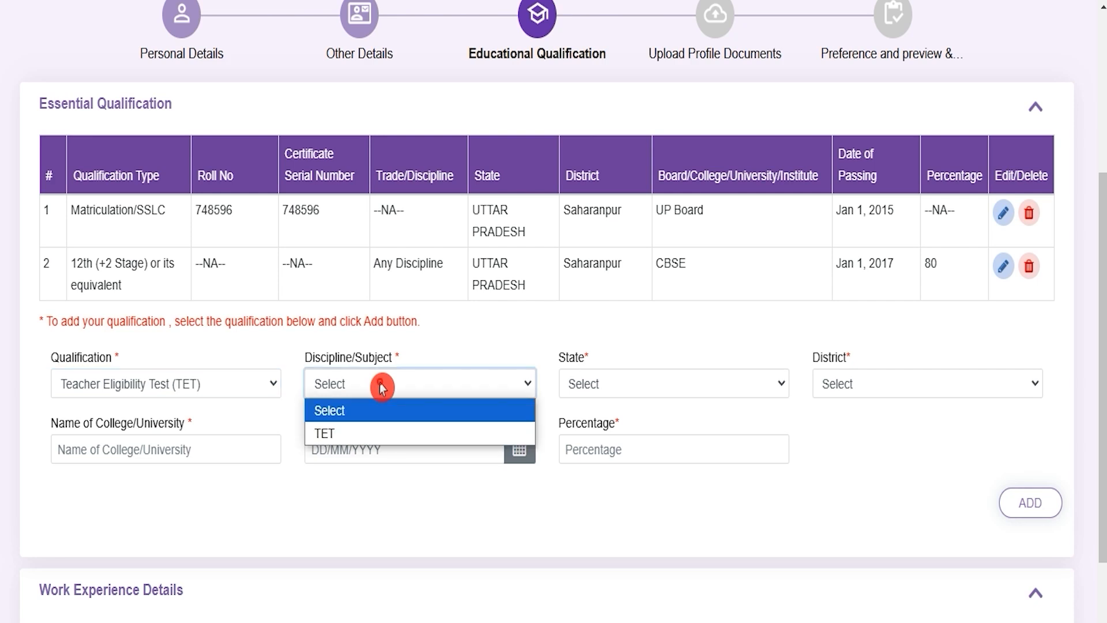
{"action": "left_click", "coordinate": [363, 433]}
Set the TET qualification's state to UTTAR PRADESH and its district to Saharanpur.
{"action": "left_click", "coordinate": [634, 394]}
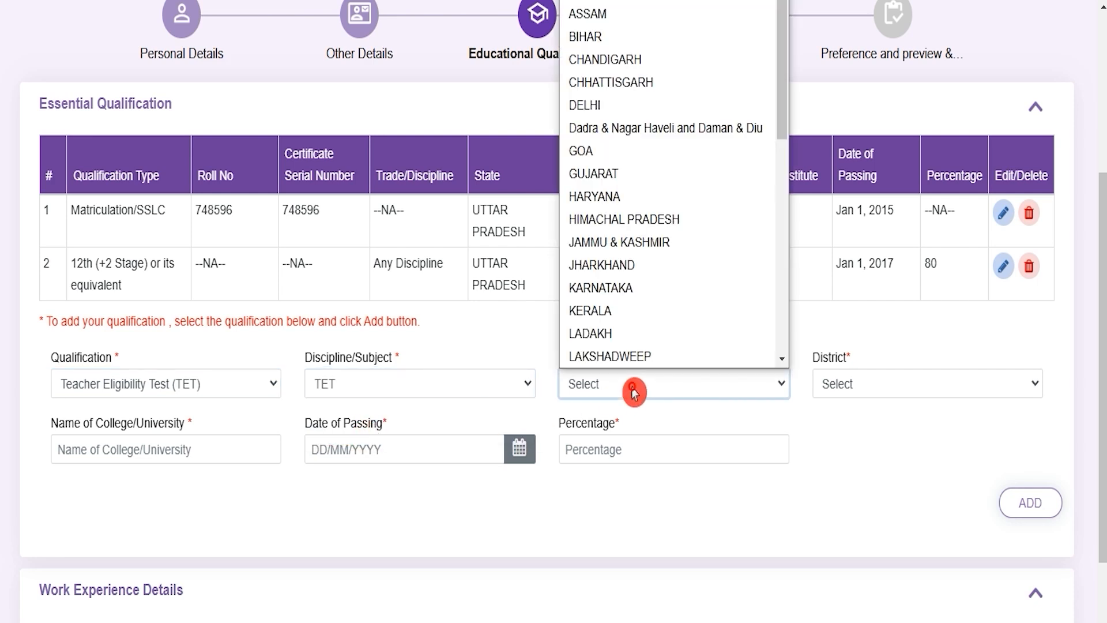
{"action": "key", "text": "u"}
{"action": "key", "text": "Return"}
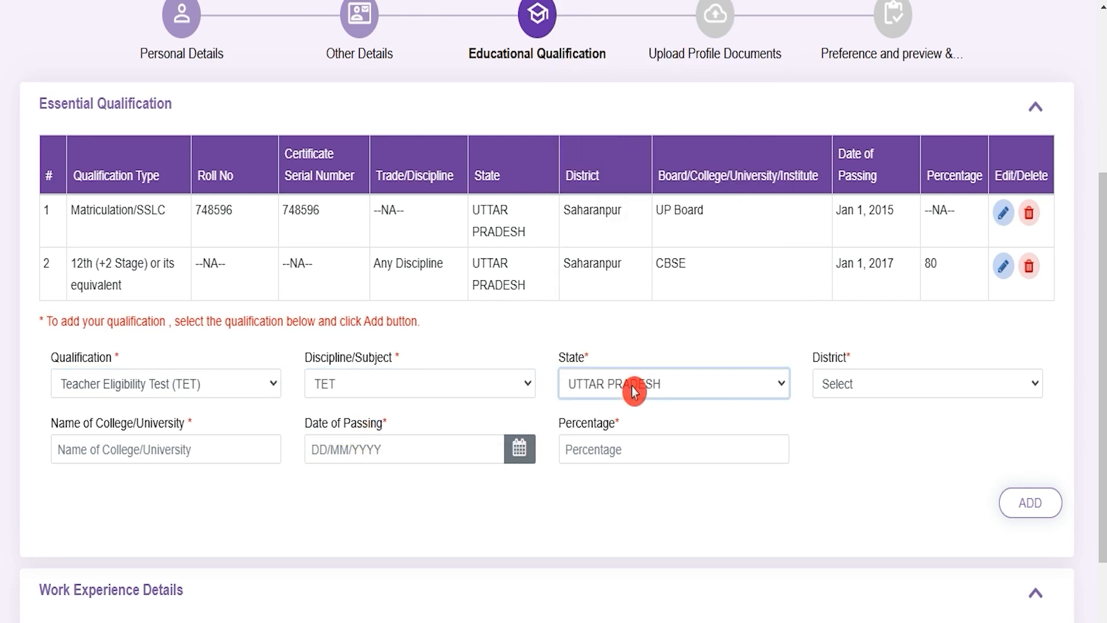
{"action": "left_click", "coordinate": [903, 387]}
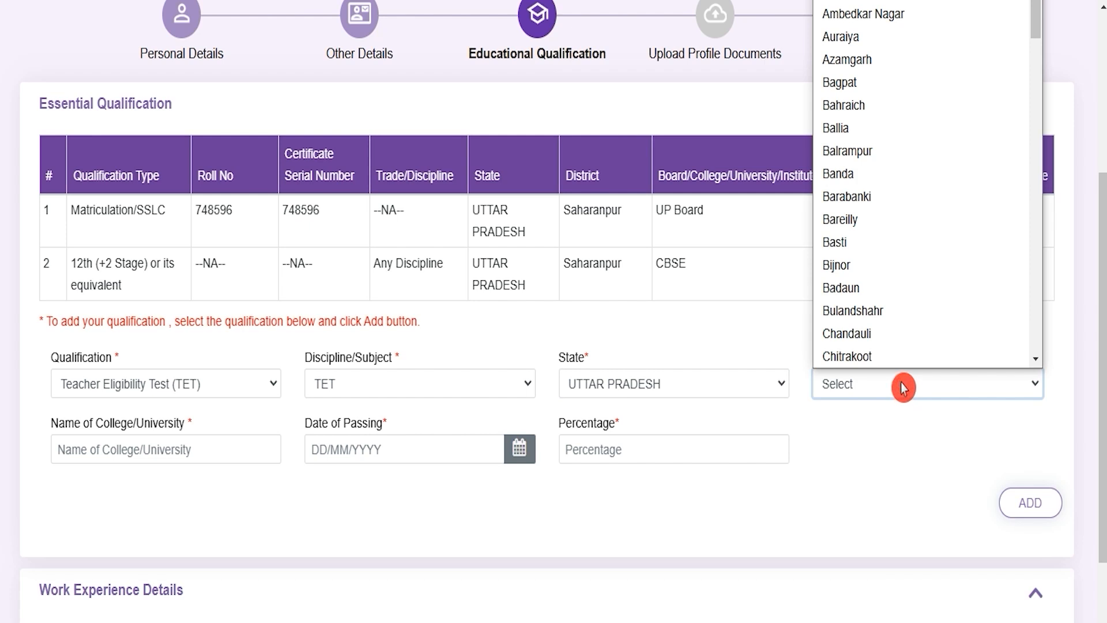
{"action": "key", "text": "s"}
{"action": "key", "text": "Return"}
Enter JIC as the TET qualification's college/university and 80 as its percentage.
{"action": "left_click", "coordinate": [167, 444]}
{"action": "type", "text": "JIC"}
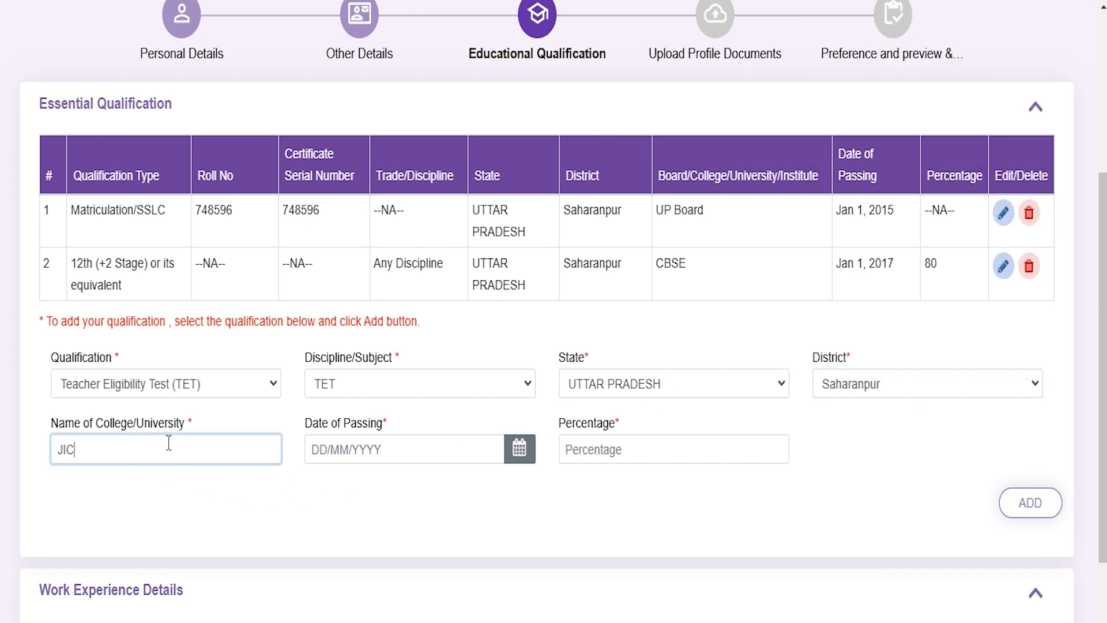
{"action": "left_click", "coordinate": [351, 443]}
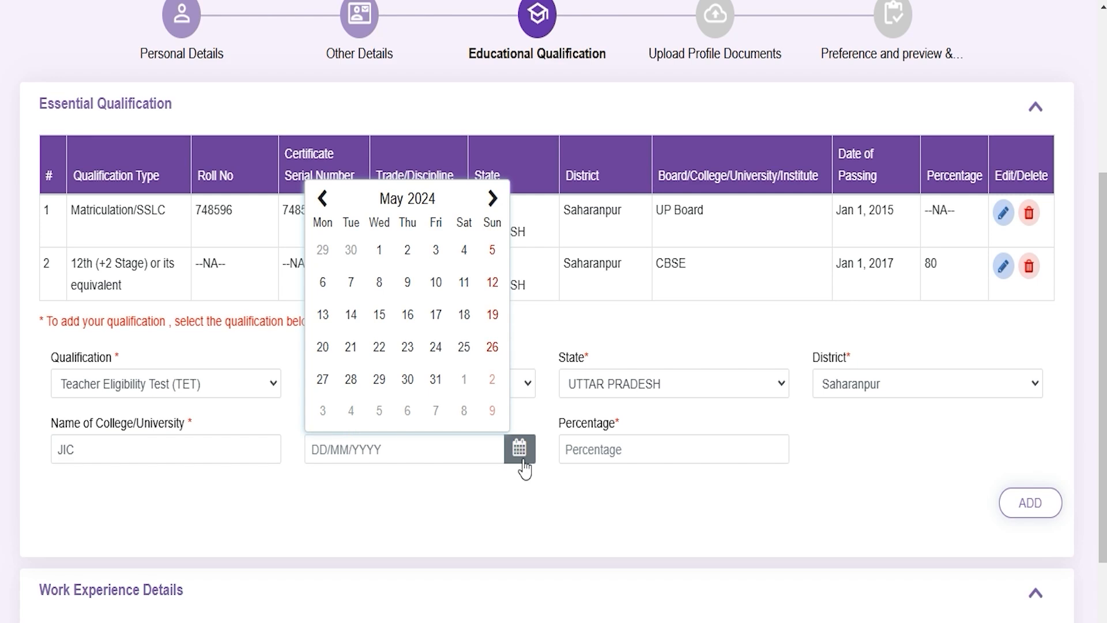
{"action": "left_click", "coordinate": [661, 451]}
{"action": "type", "text": "80"}
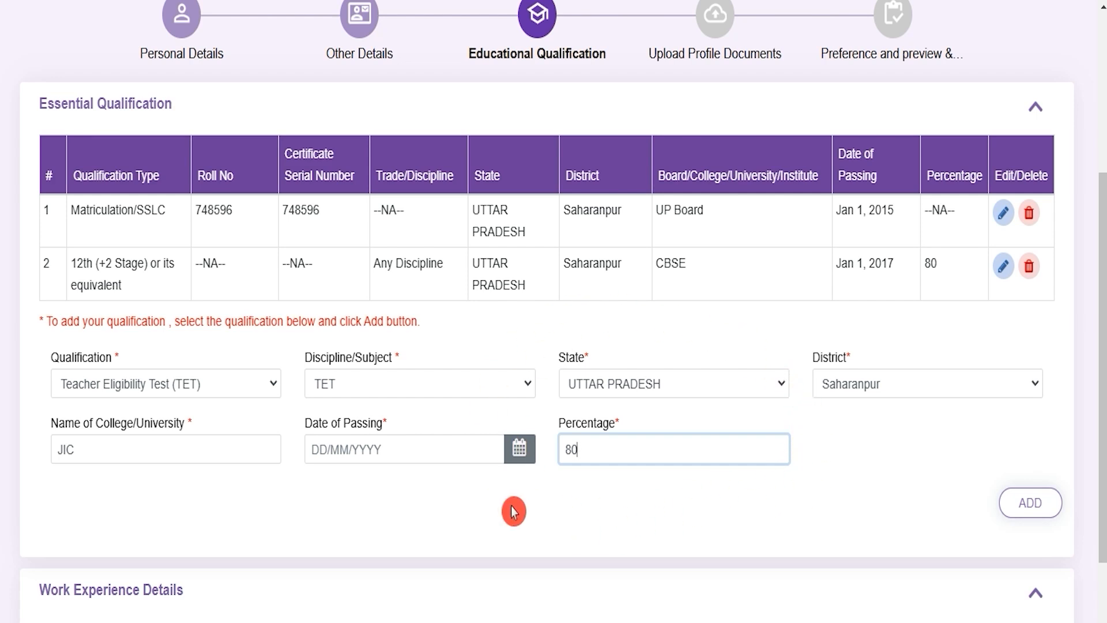
Examine the nature of experience, employment and start date choices in Work Experience Details.
{"action": "scroll", "coordinate": [513, 511], "scroll_direction": "down", "scroll_amount": 3}
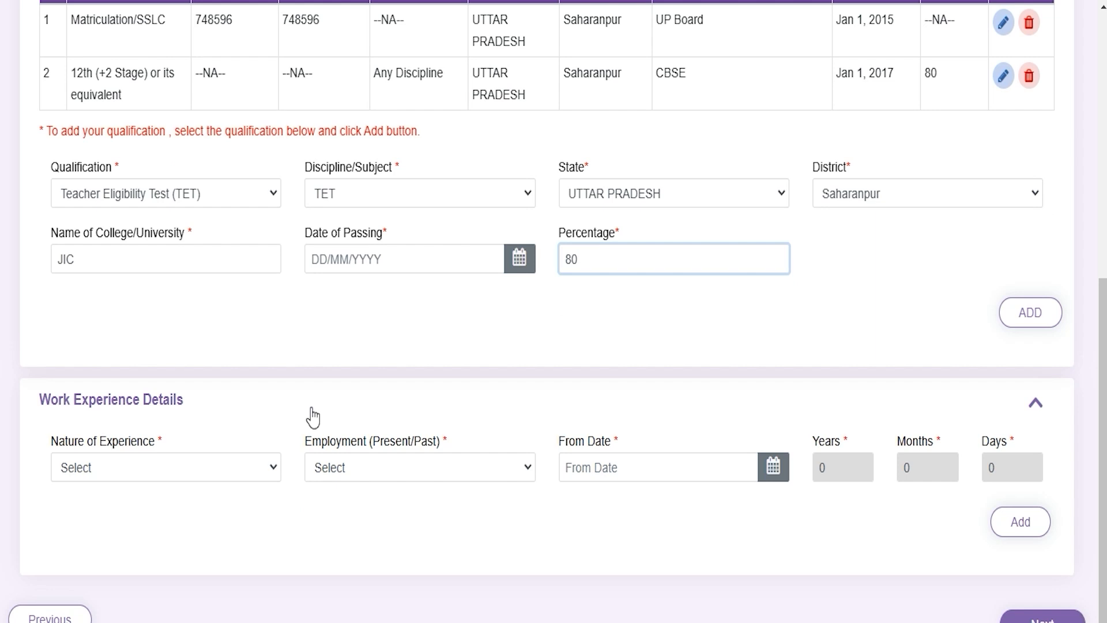
{"action": "left_click", "coordinate": [178, 481]}
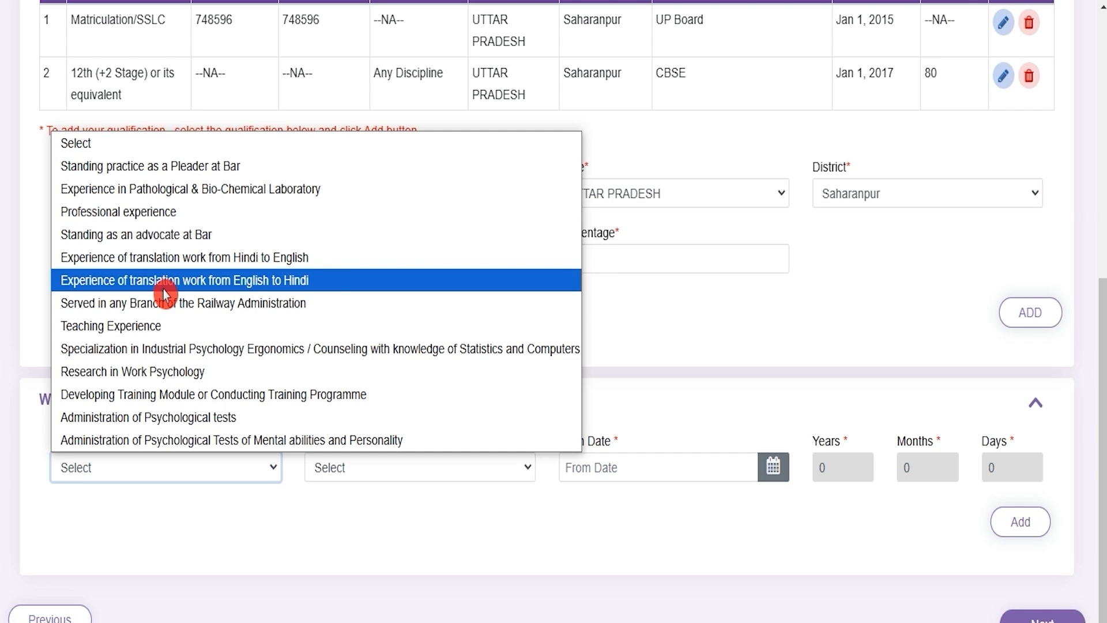
{"action": "left_click", "coordinate": [311, 539]}
{"action": "scroll", "coordinate": [405, 474], "scroll_direction": "down", "scroll_amount": 1}
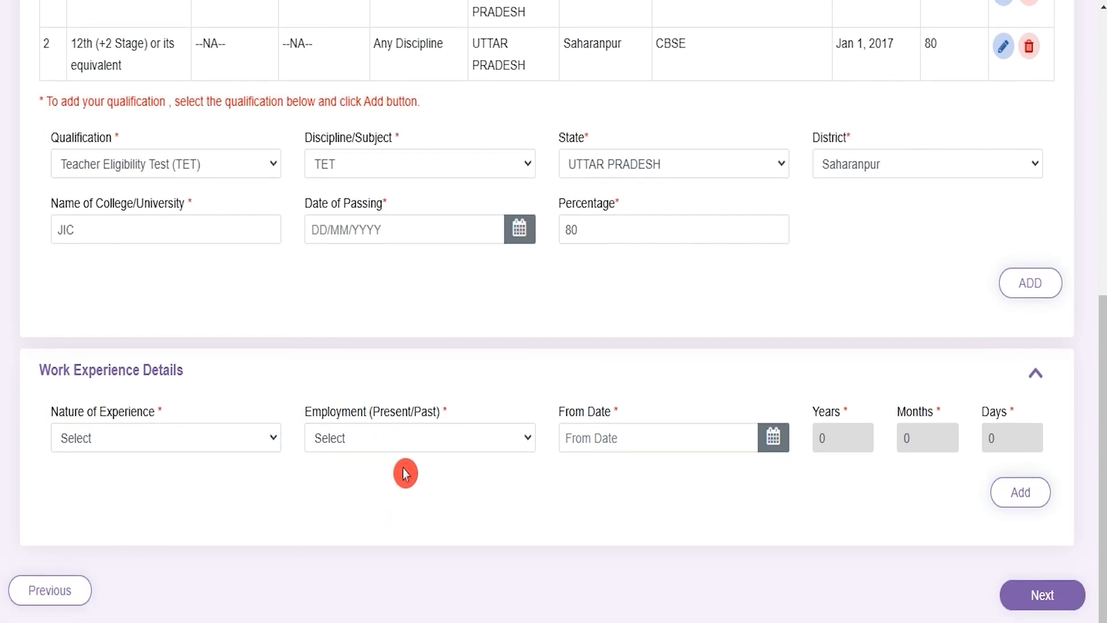
{"action": "left_click", "coordinate": [399, 441]}
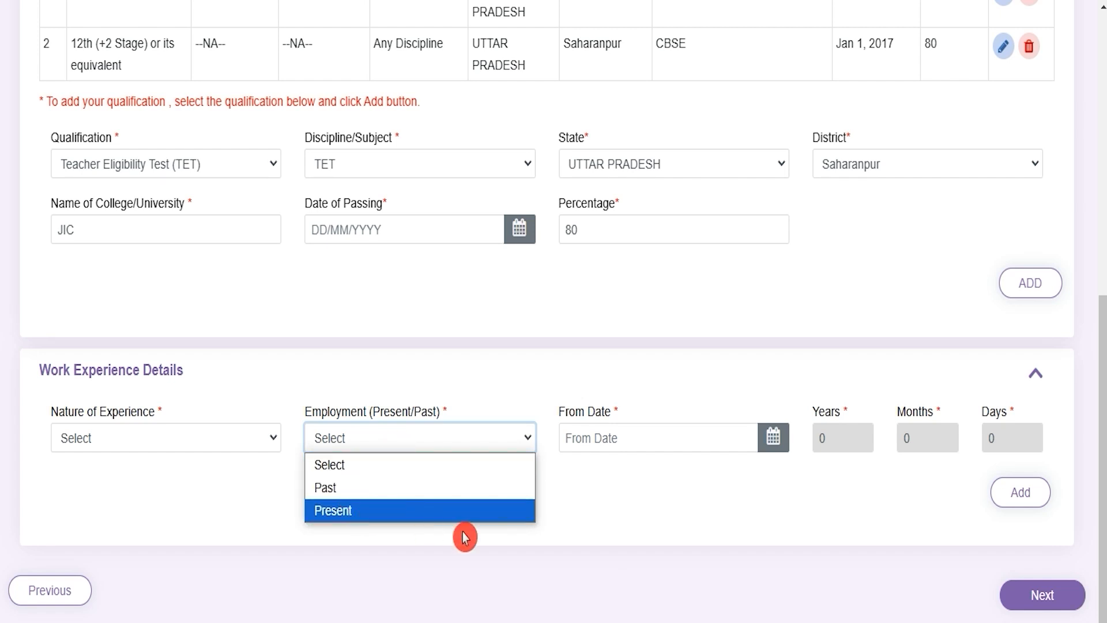
{"action": "left_click", "coordinate": [688, 519]}
{"action": "left_click", "coordinate": [668, 439]}
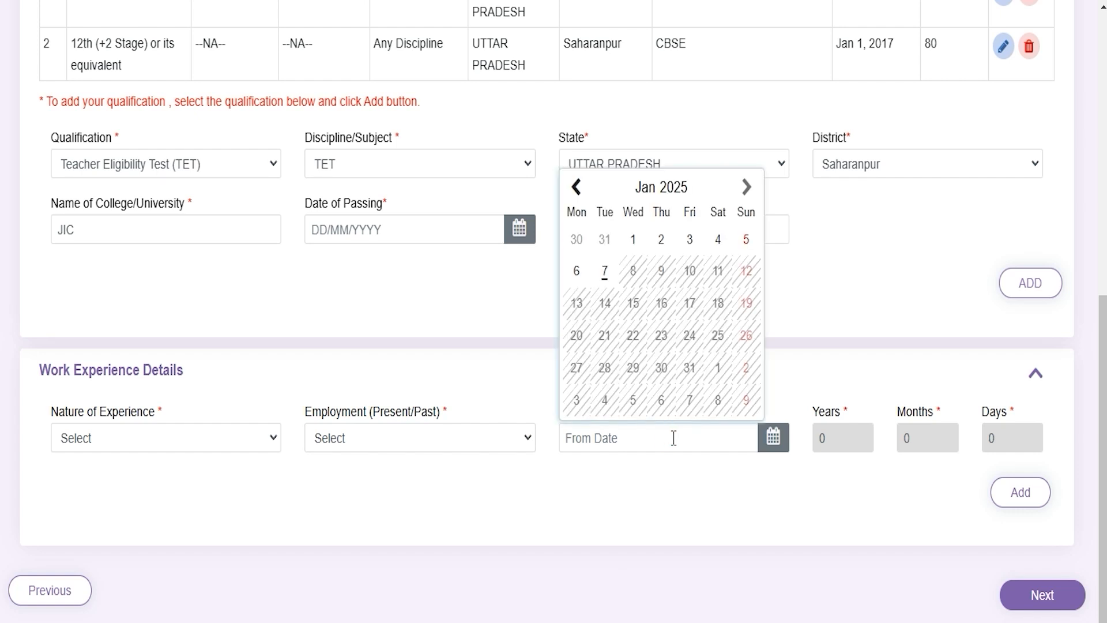
{"action": "left_click", "coordinate": [753, 517]}
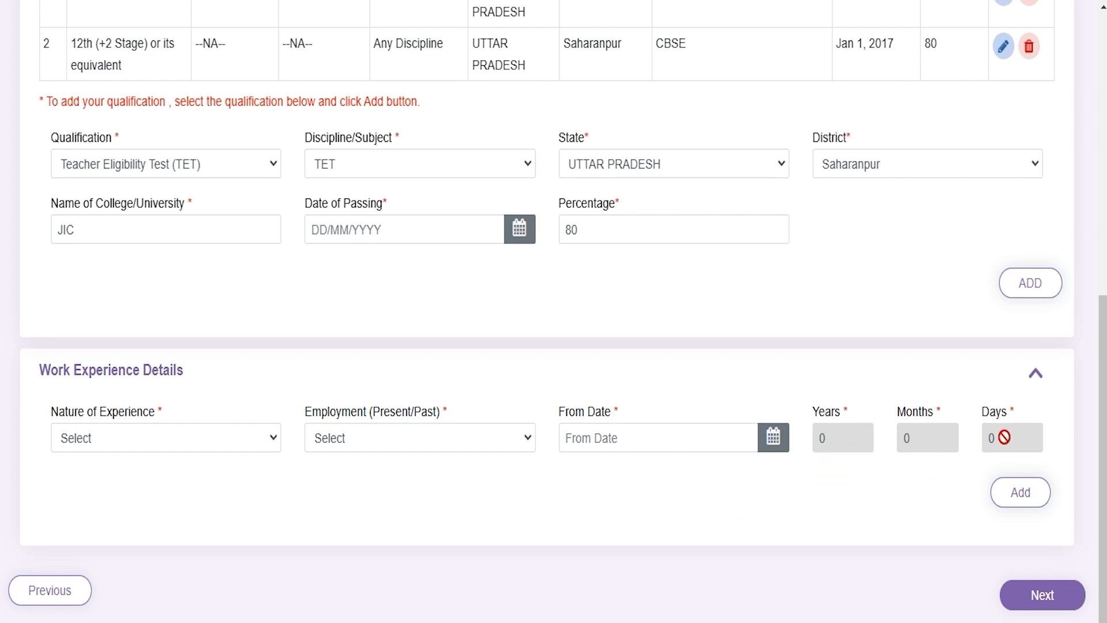
{"action": "left_click", "coordinate": [876, 490]}
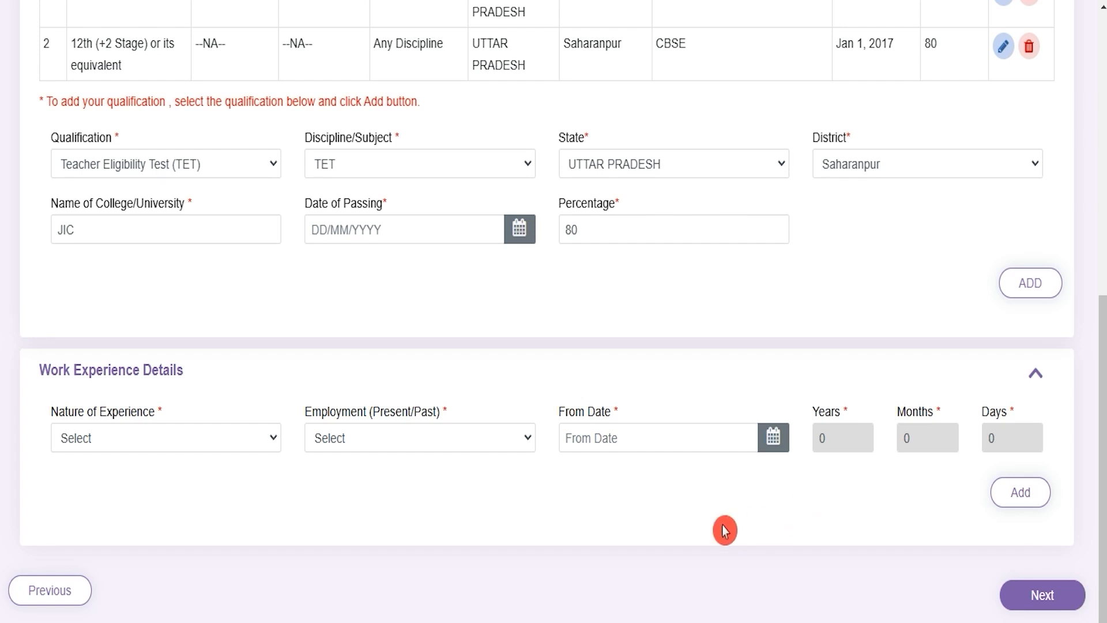
Proceed to Upload Profile Documents and check the file size limits for the applicant's passport photograph.
{"action": "left_click", "coordinate": [1048, 604]}
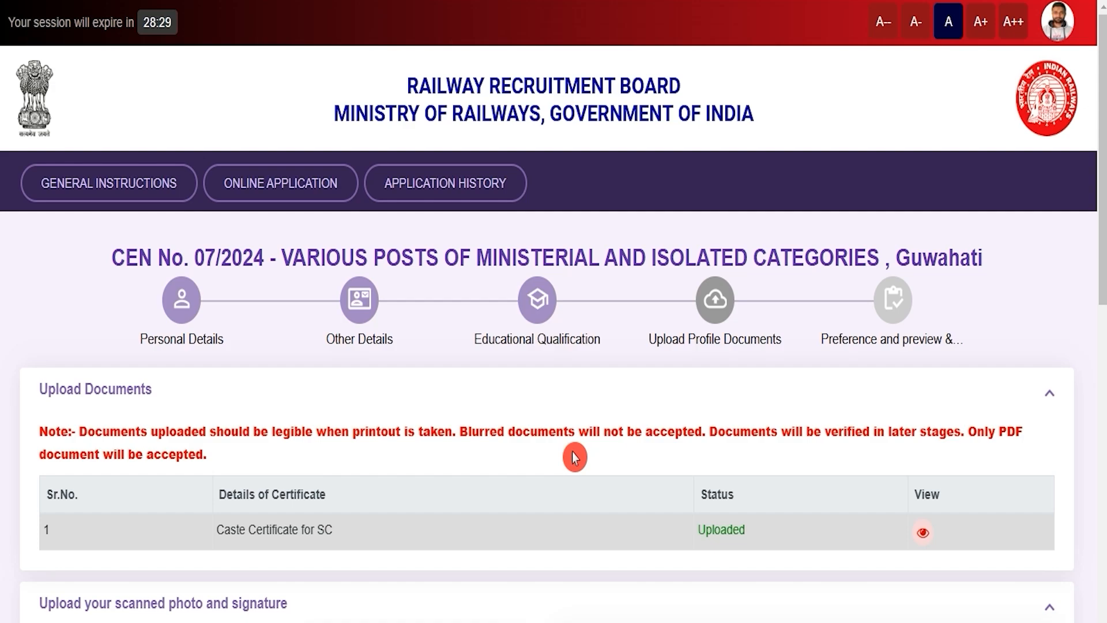
{"action": "scroll", "coordinate": [575, 457], "scroll_direction": "down", "scroll_amount": 15}
{"action": "scroll", "coordinate": [575, 457], "scroll_direction": "down", "scroll_amount": 1}
{"action": "scroll", "coordinate": [575, 458], "scroll_direction": "up", "scroll_amount": 3}
{"action": "scroll", "coordinate": [575, 457], "scroll_direction": "up", "scroll_amount": 2}
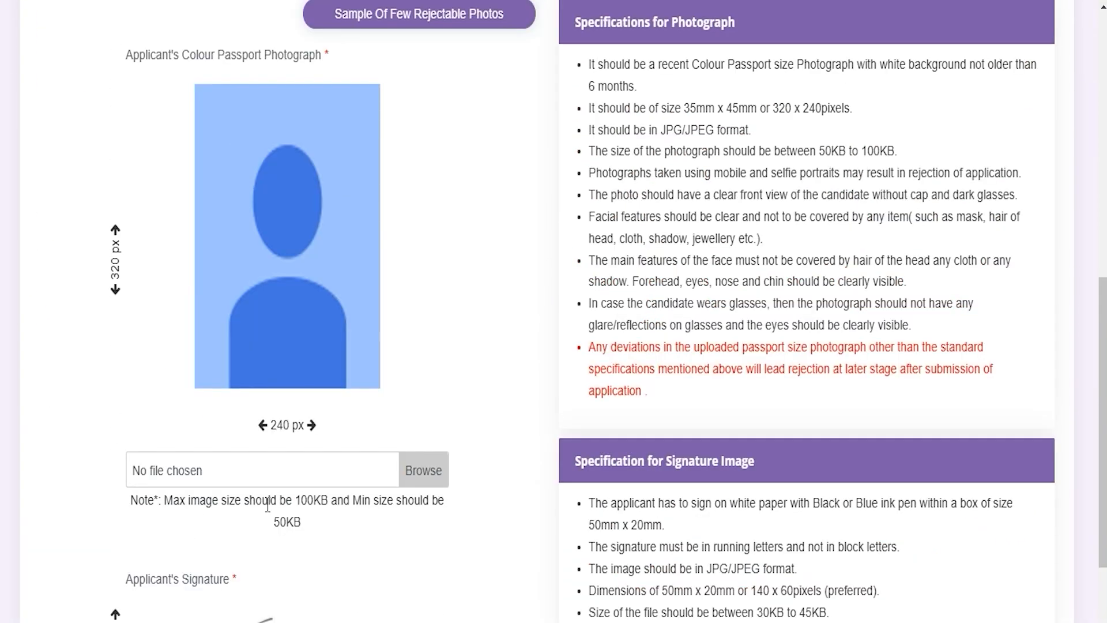
{"action": "left_click_drag", "start_coordinate": [292, 503], "coordinate": [355, 503]}
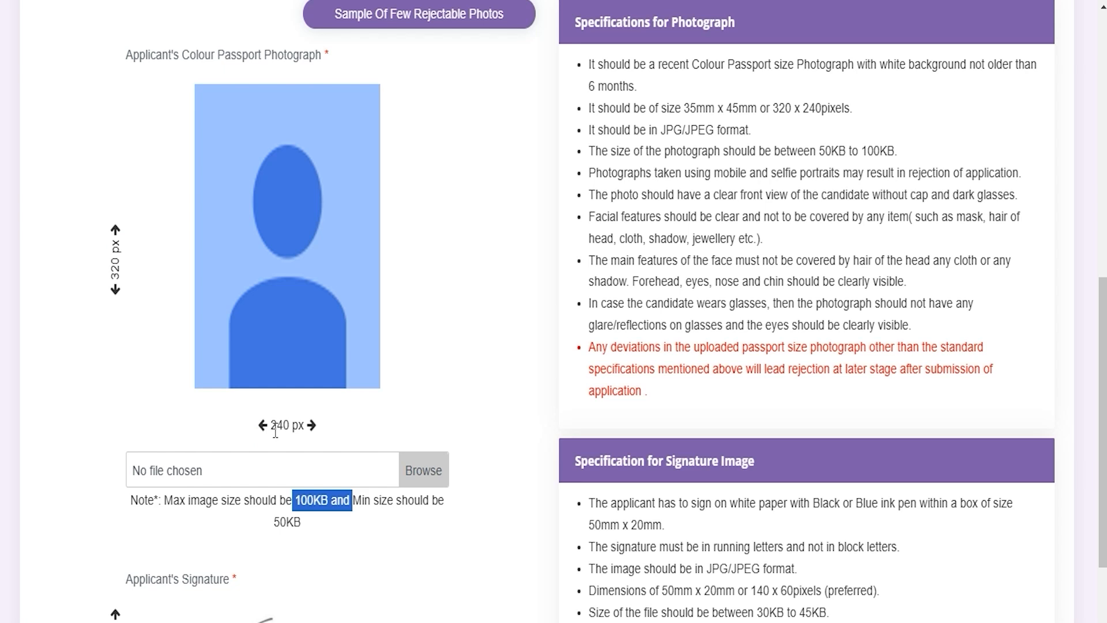
Examine the applicant signature's file size limits and compare them with the photograph and signature specifications.
{"action": "scroll", "coordinate": [381, 579], "scroll_direction": "down", "scroll_amount": 5}
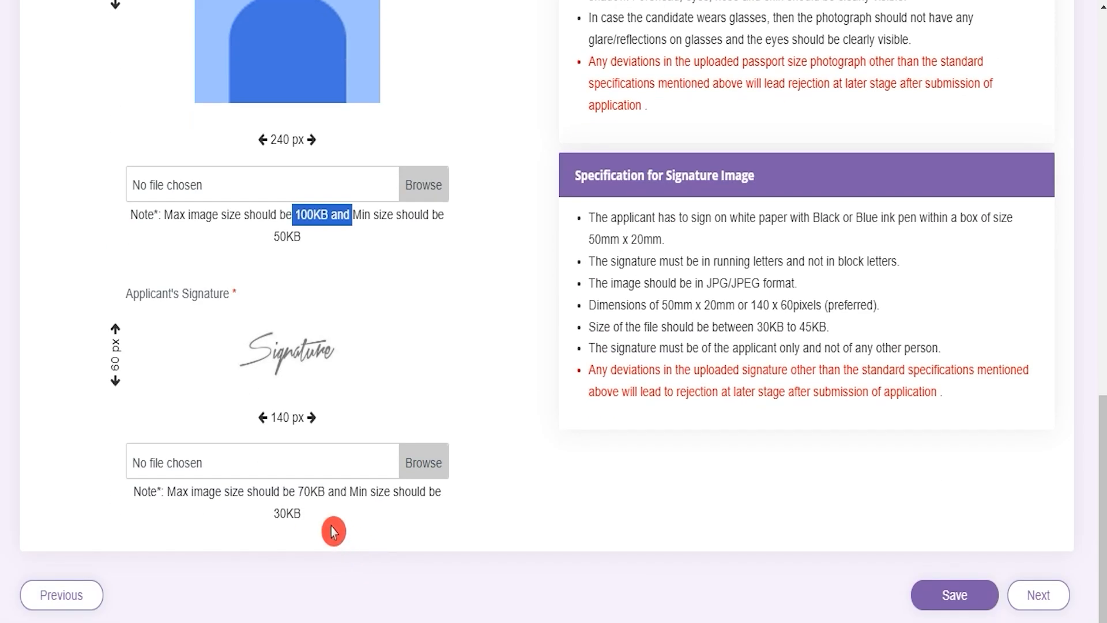
{"action": "mouse_move", "coordinate": [271, 510]}
{"action": "left_mouse_down"}
{"action": "mouse_move", "coordinate": [301, 512]}
{"action": "mouse_move", "coordinate": [313, 495]}
{"action": "left_mouse_up"}
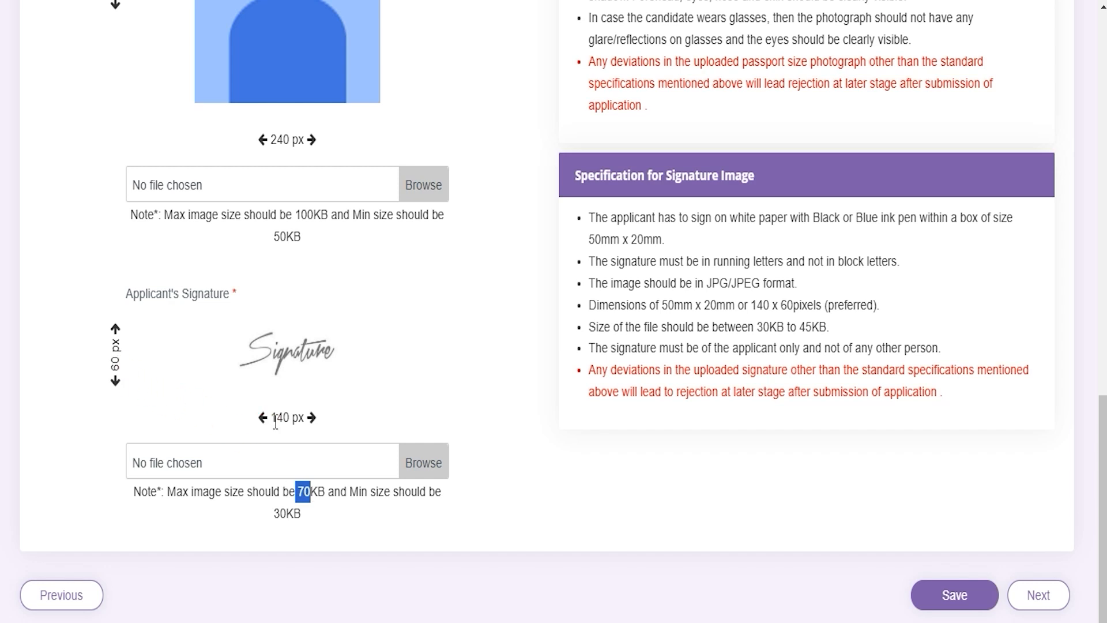
{"action": "scroll", "coordinate": [316, 465], "scroll_direction": "up", "scroll_amount": 2}
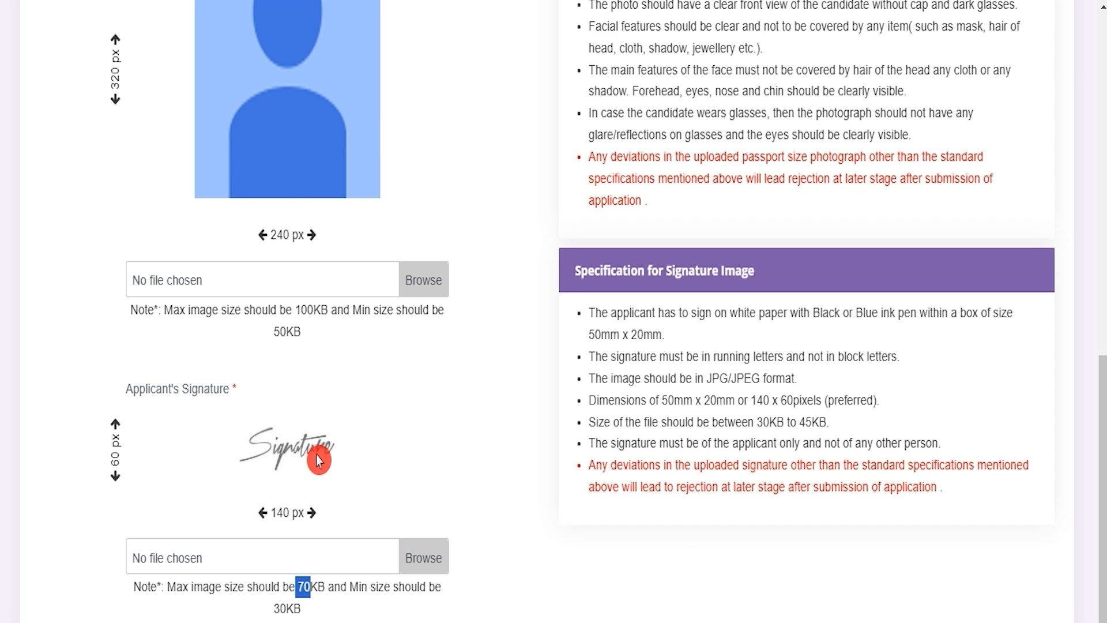
{"action": "scroll", "coordinate": [542, 509], "scroll_direction": "up", "scroll_amount": 4}
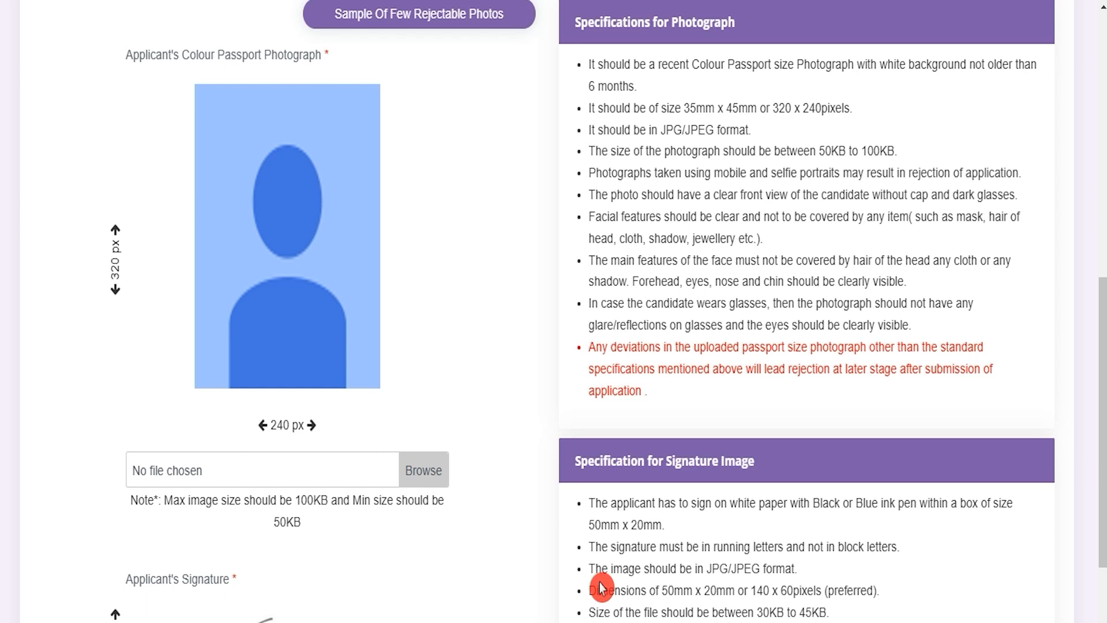
{"action": "scroll", "coordinate": [600, 588], "scroll_direction": "down", "scroll_amount": 2}
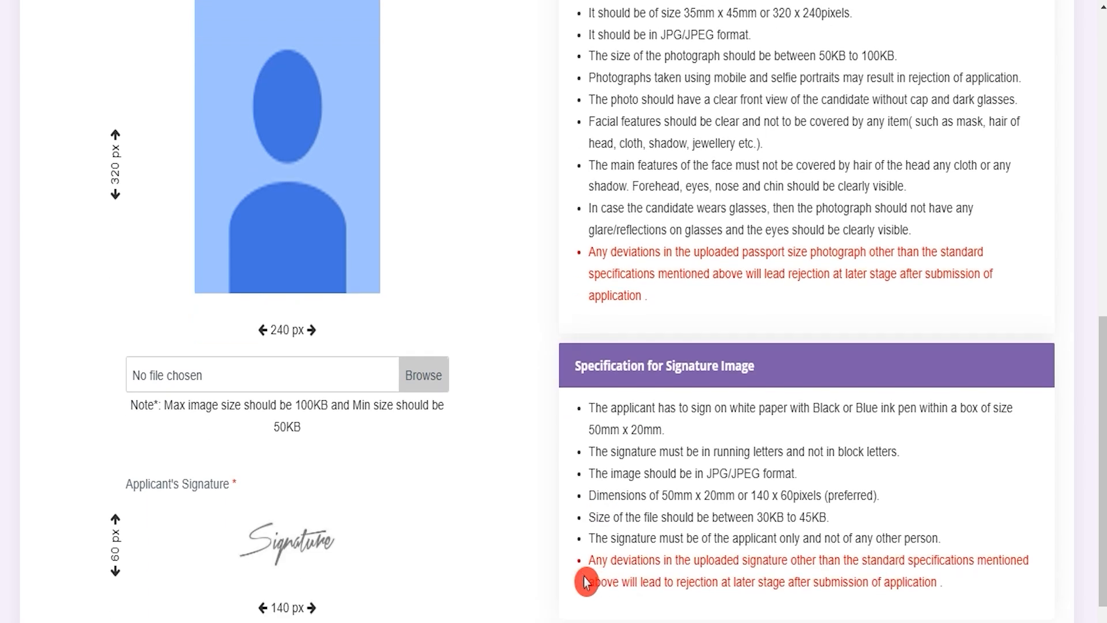
{"action": "scroll", "coordinate": [538, 543], "scroll_direction": "down", "scroll_amount": 2}
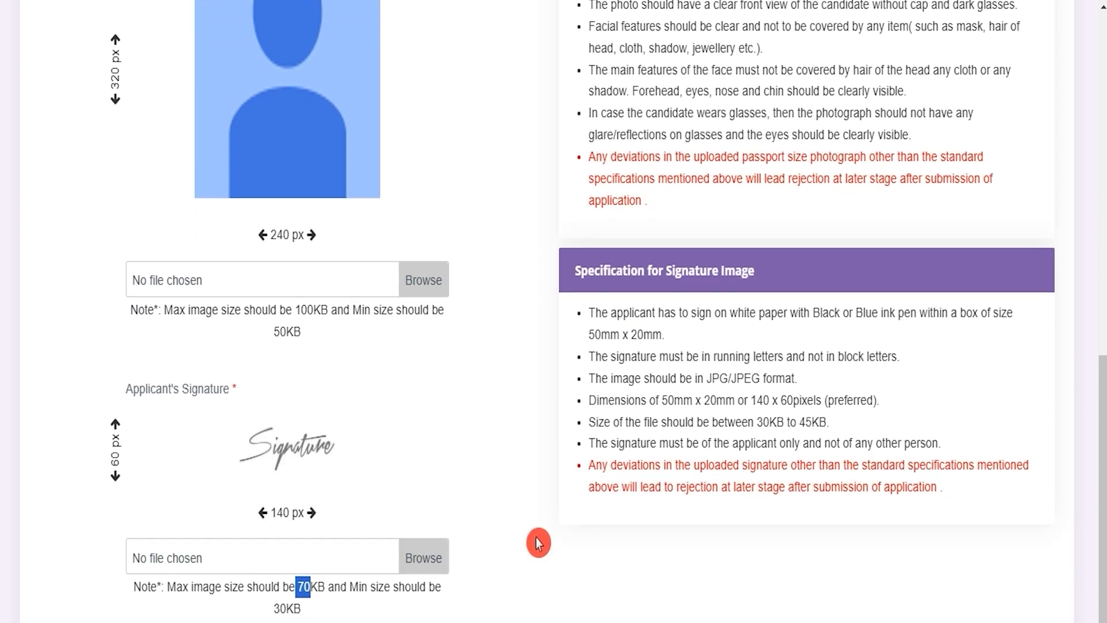
{"action": "scroll", "coordinate": [538, 543], "scroll_direction": "up", "scroll_amount": 3}
Look through the Photos & Signatures folder for a passport photograph and review both upload areas without choosing a file.
{"action": "left_click", "coordinate": [424, 469]}
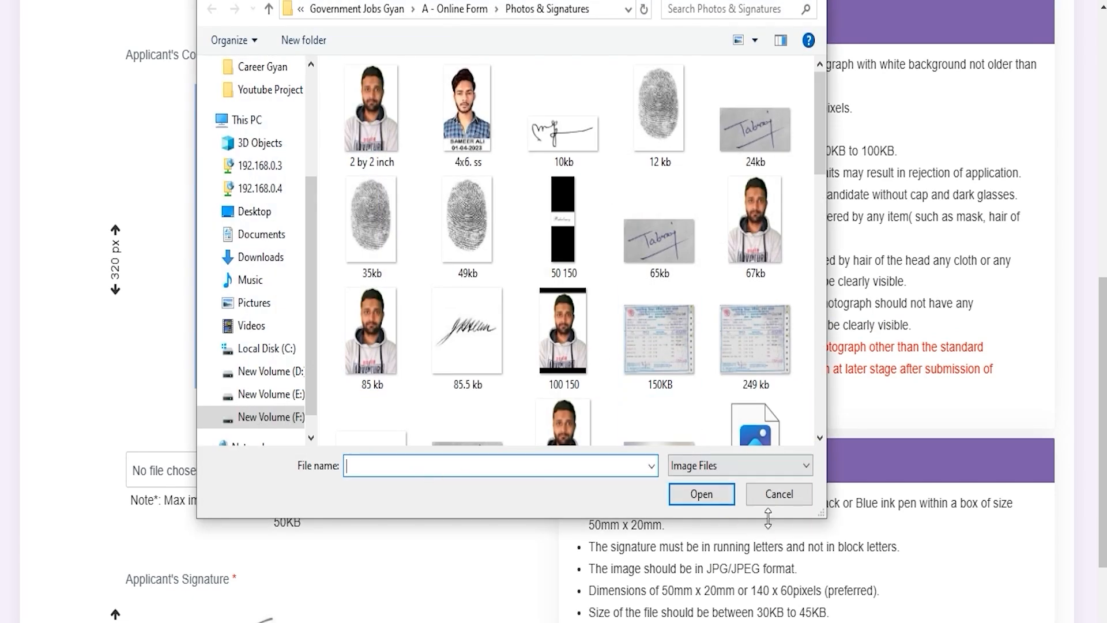
{"action": "left_click", "coordinate": [788, 495]}
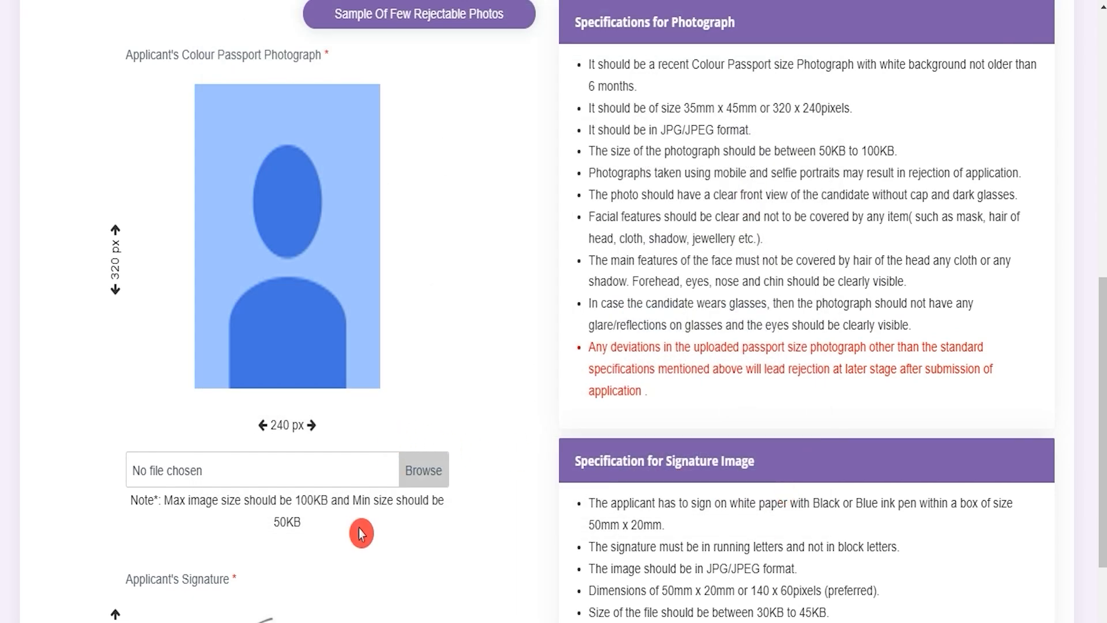
{"action": "scroll", "coordinate": [361, 533], "scroll_direction": "down", "scroll_amount": 3}
{"action": "scroll", "coordinate": [524, 521], "scroll_direction": "up", "scroll_amount": 5}
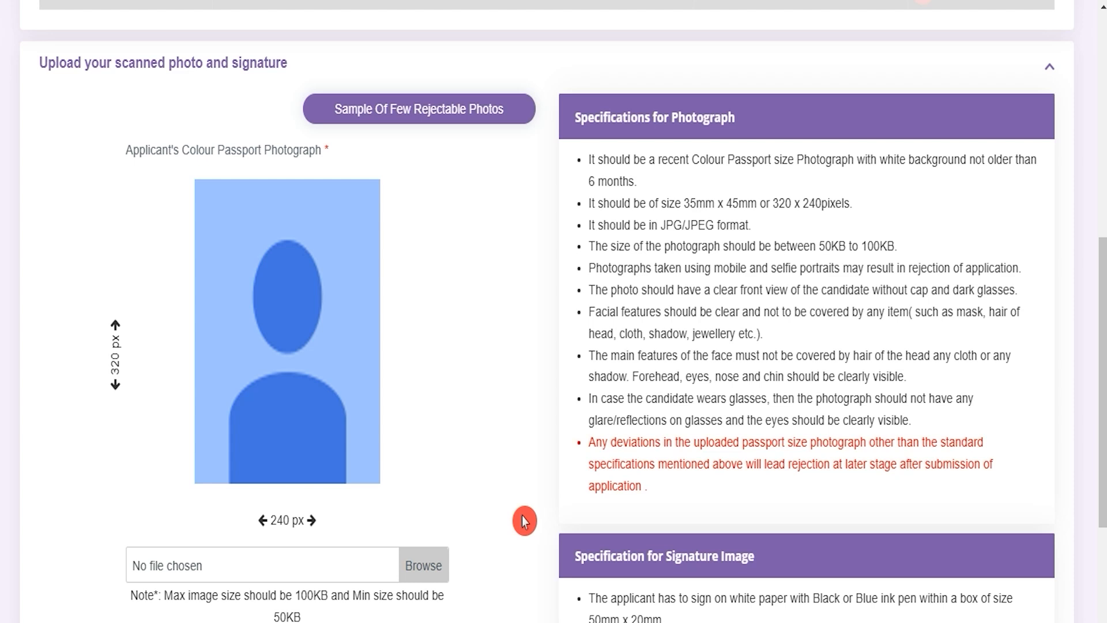
{"action": "scroll", "coordinate": [524, 521], "scroll_direction": "down", "scroll_amount": 3}
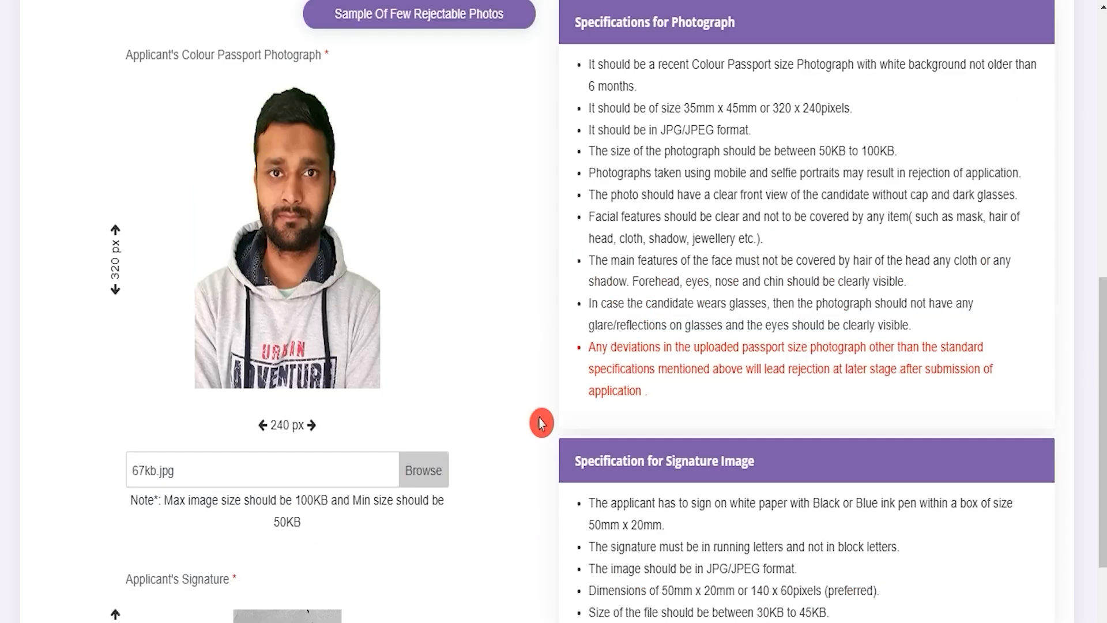
{"action": "scroll", "coordinate": [538, 421], "scroll_direction": "down", "scroll_amount": 5}
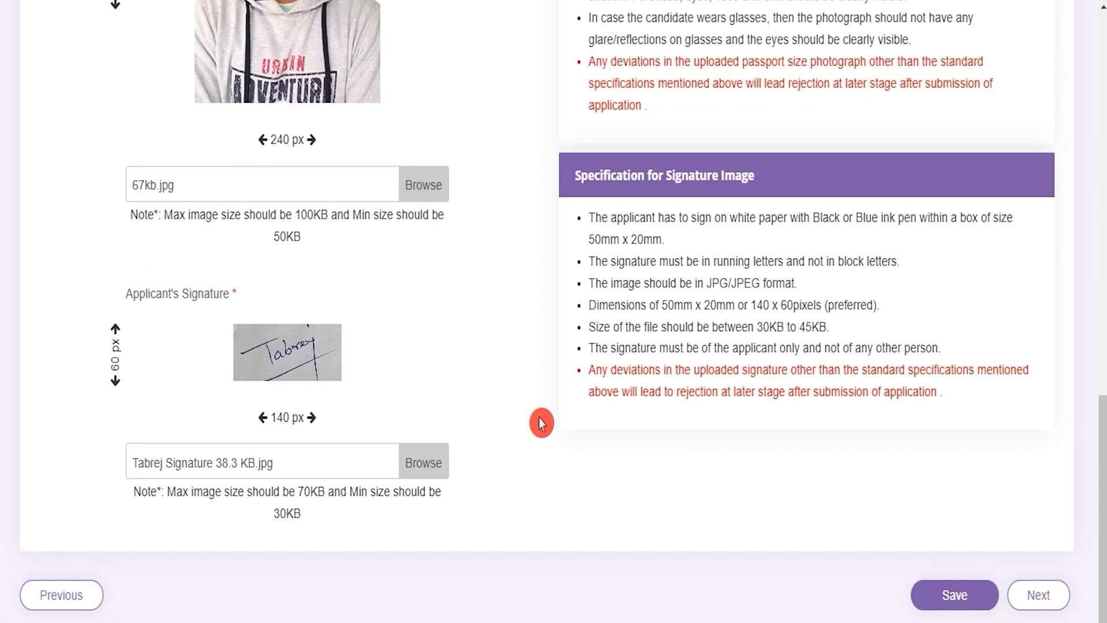